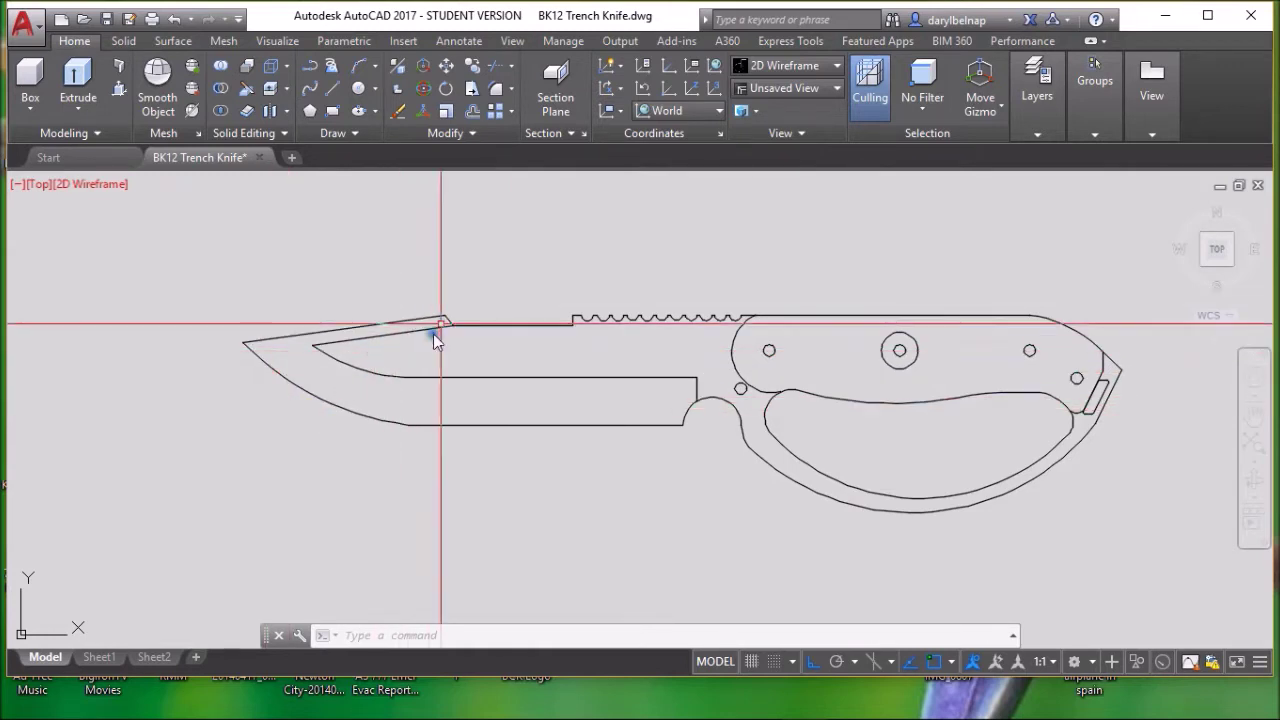
Finish the swedge line from the inner bevel point to the spine notch and select it.
key(ctrl+z)
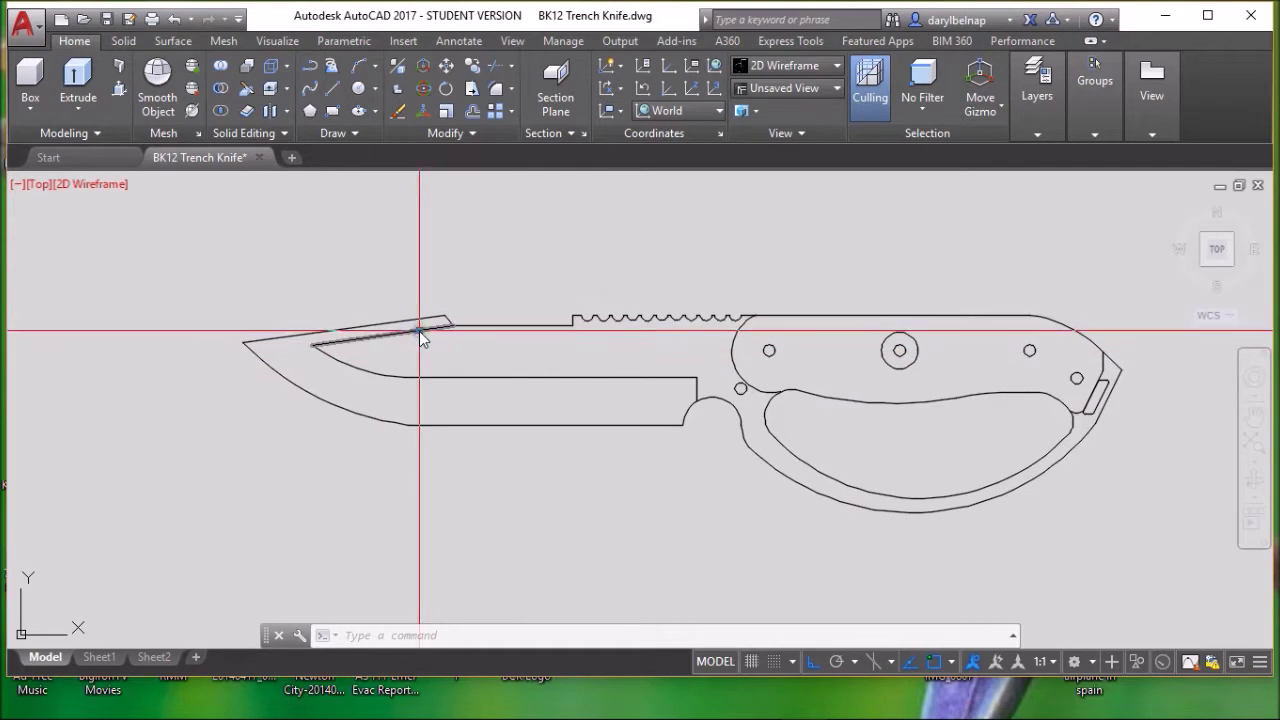
click(420, 332)
Delete the swedge and inner bevel lines and erase the arc at the handle front.
click(369, 380)
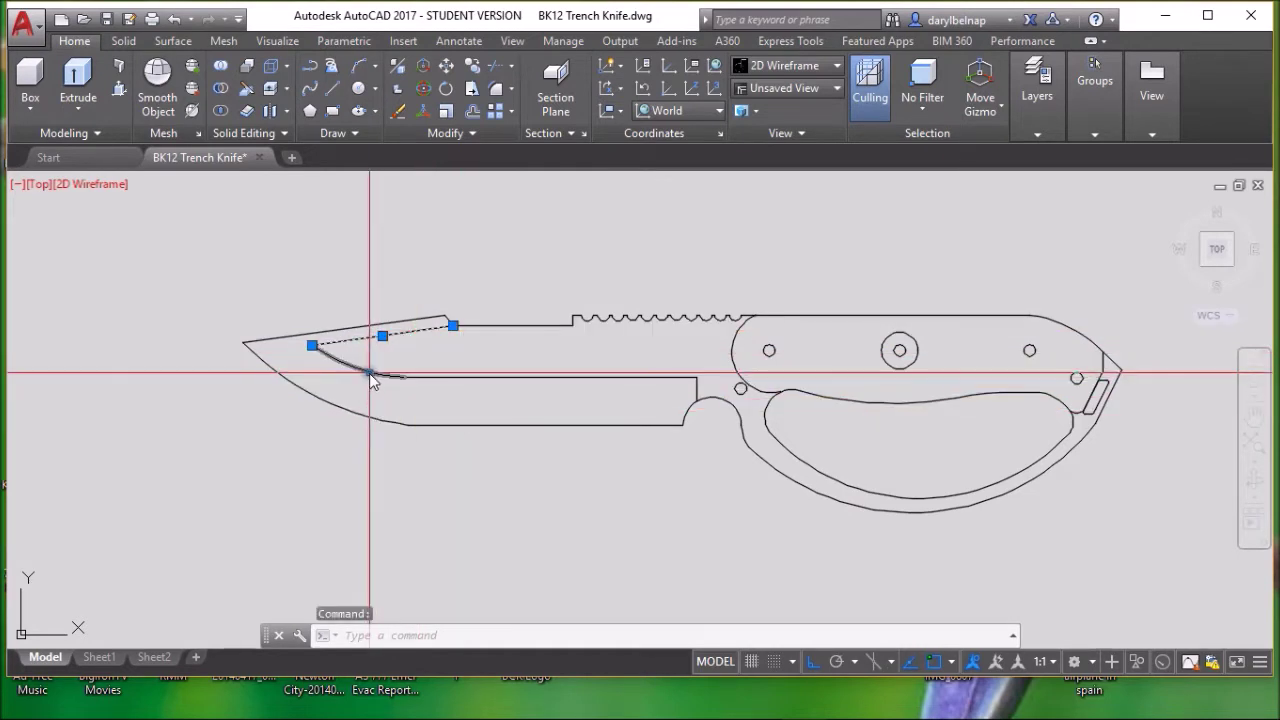
key(Delete)
click(733, 355)
right_click(735, 225)
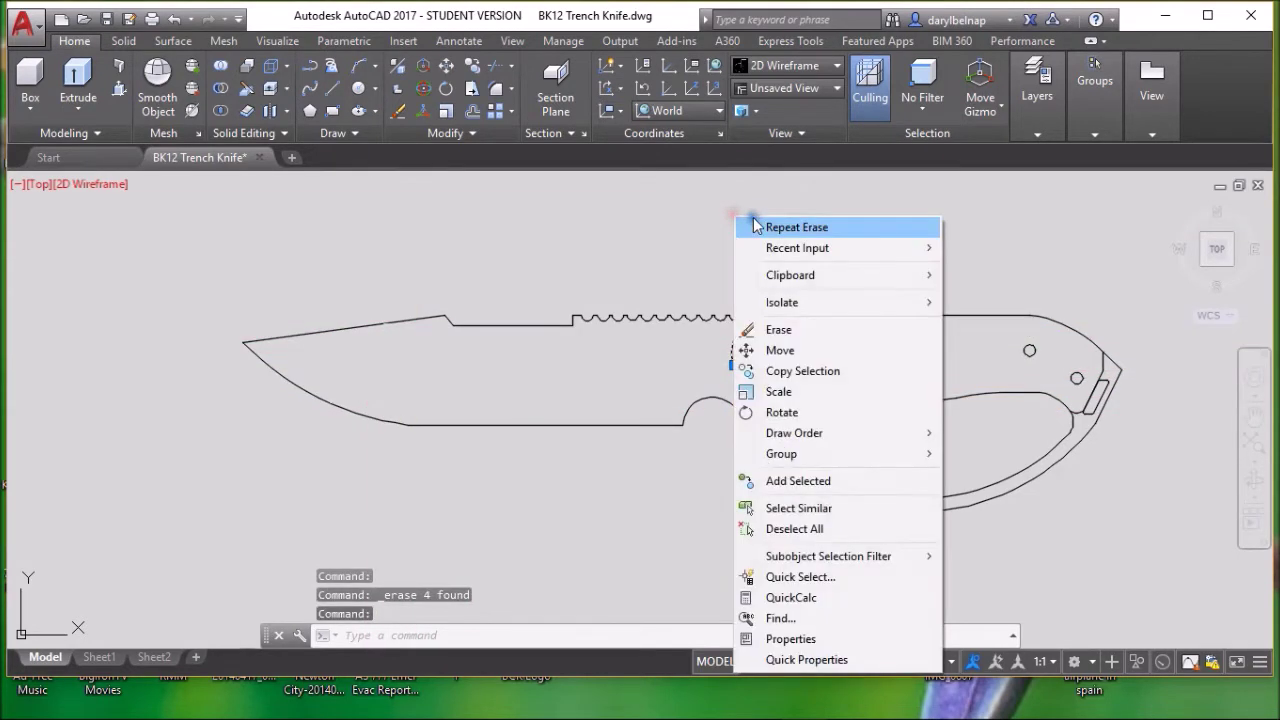
click(790, 330)
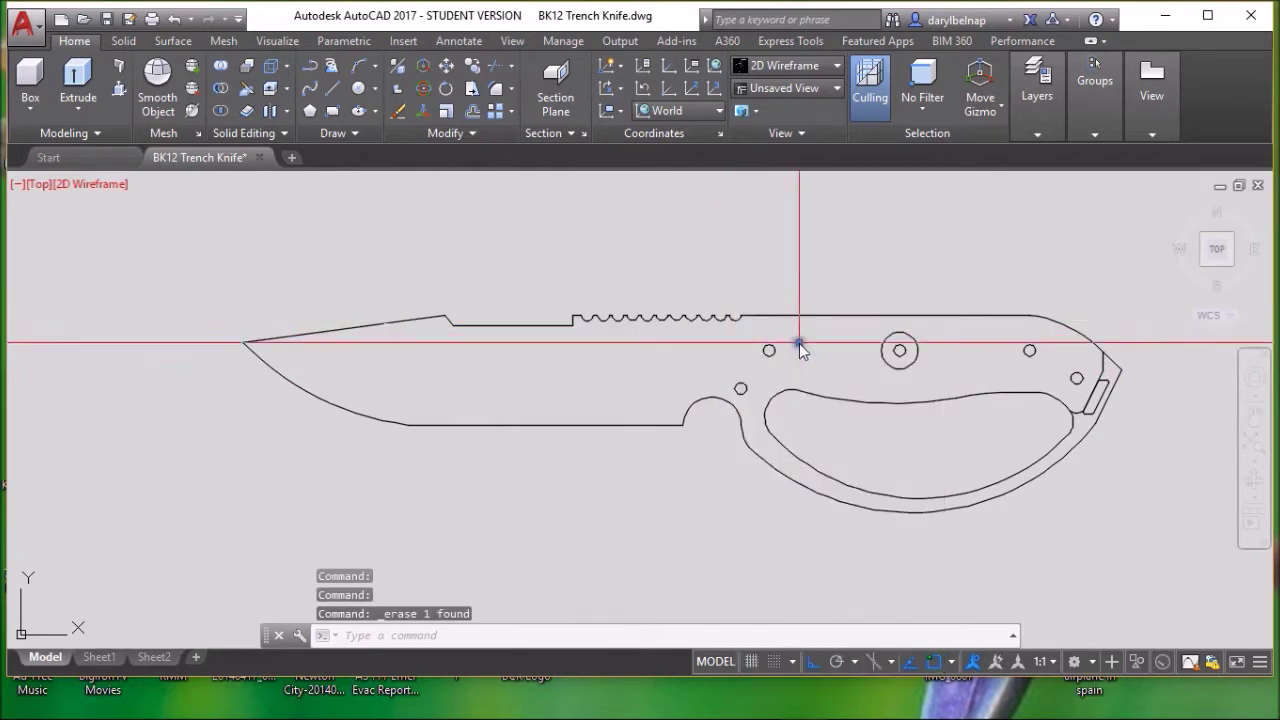
Erase the large ring around the middle rivet.
click(898, 371)
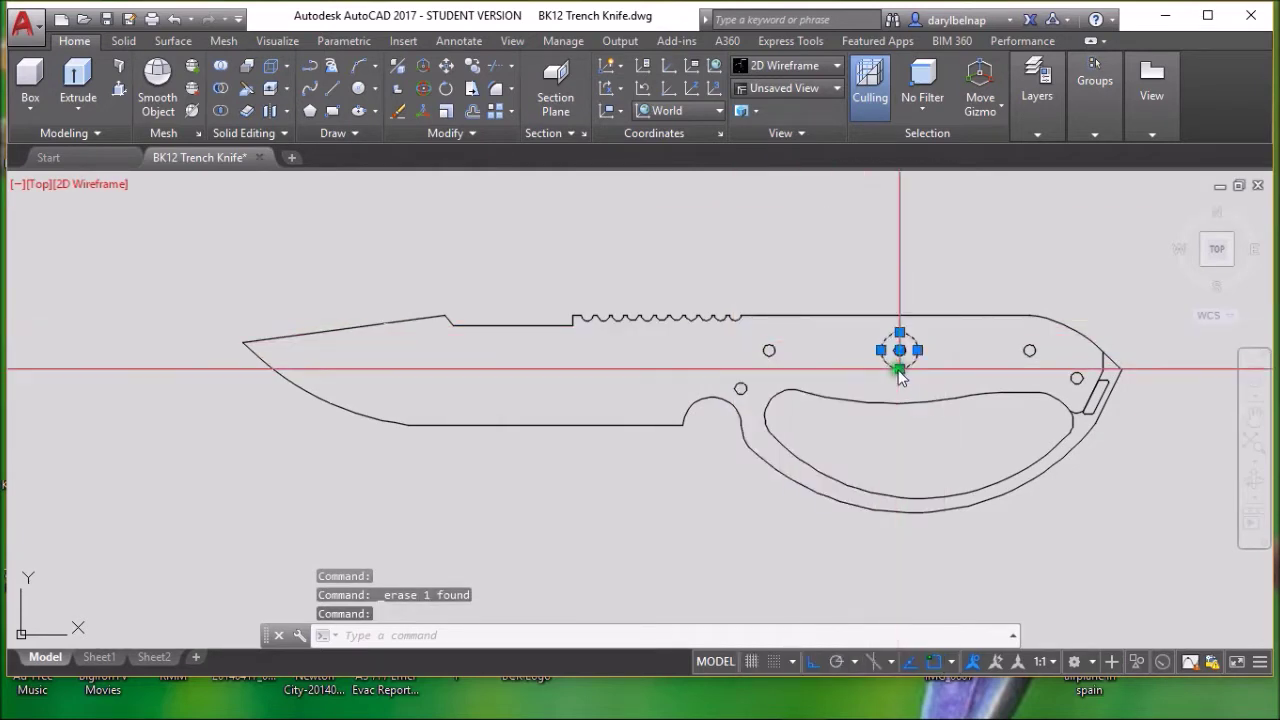
right_click(826, 243)
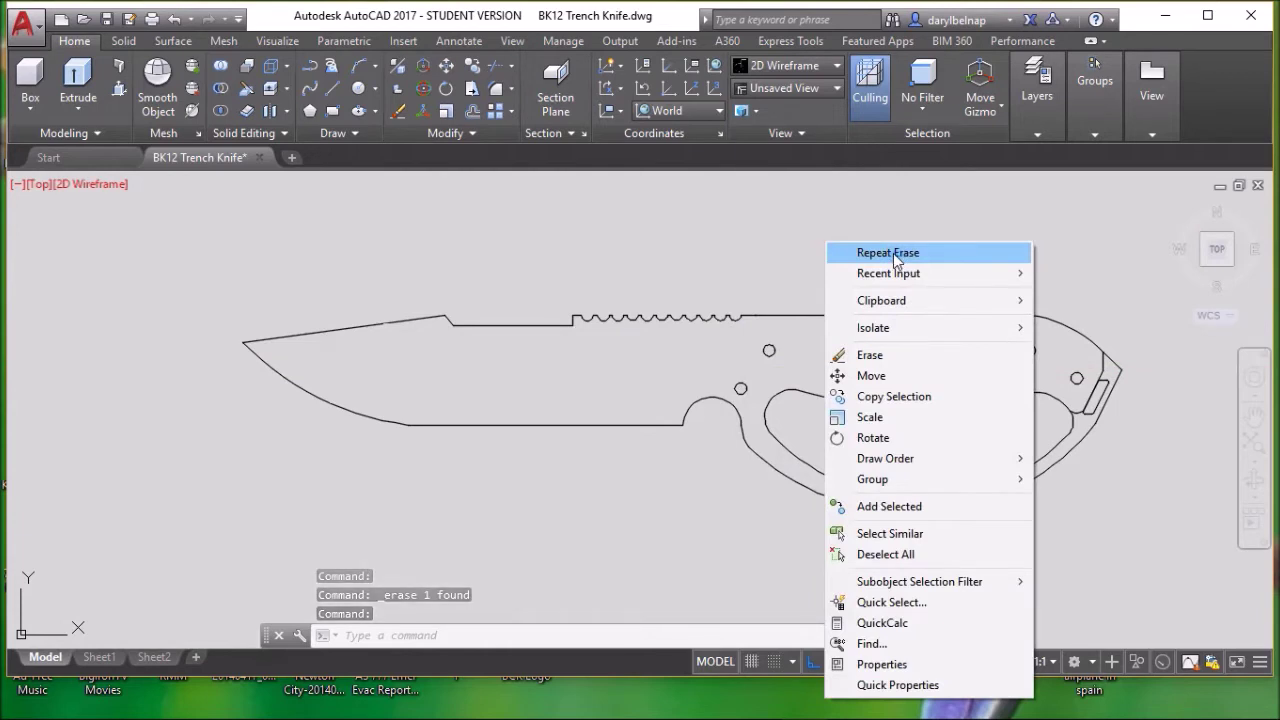
click(882, 357)
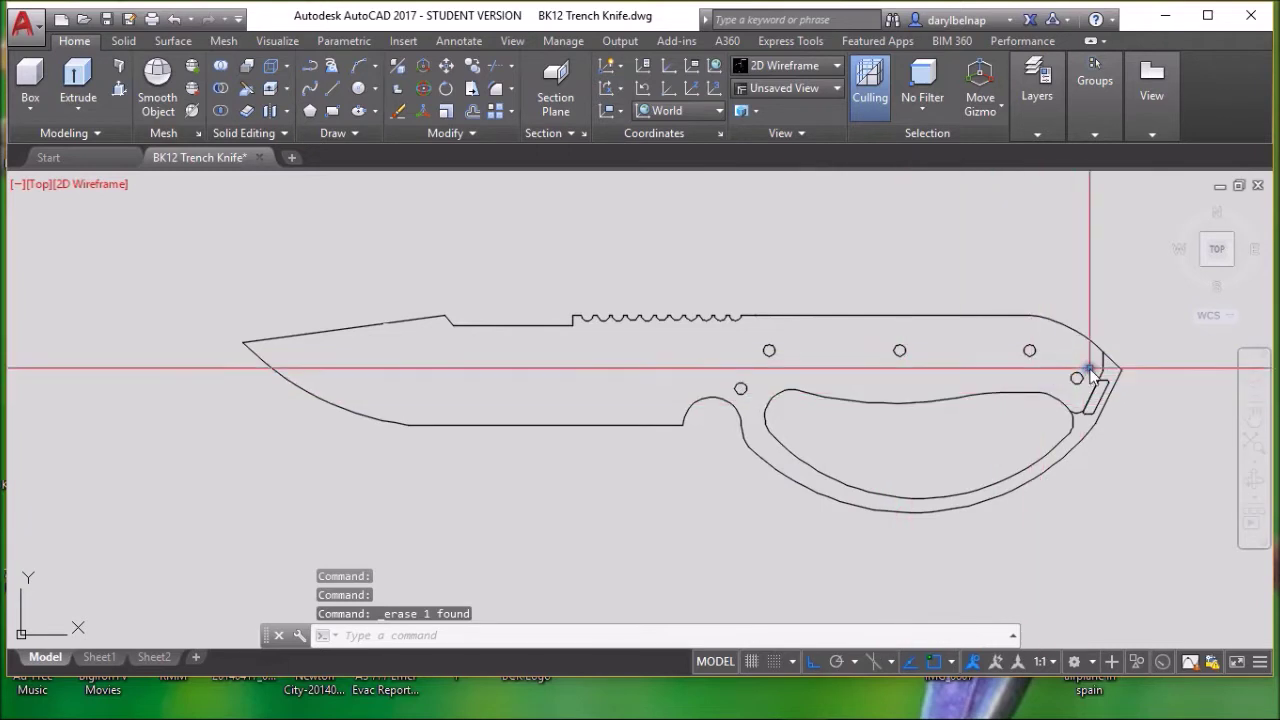
Erase the short vertical line, angled line and small arc beside the butt slot, then recentre the knife.
scroll(1123, 374, up, 6)
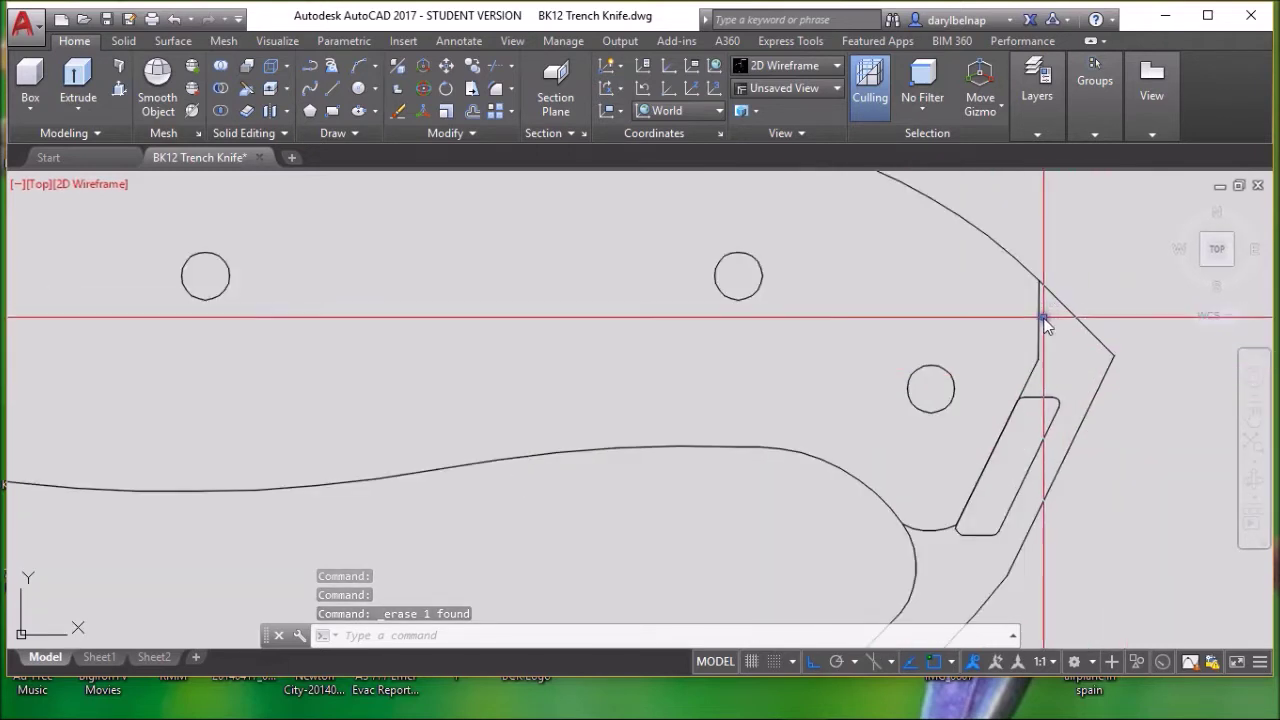
click(1039, 321)
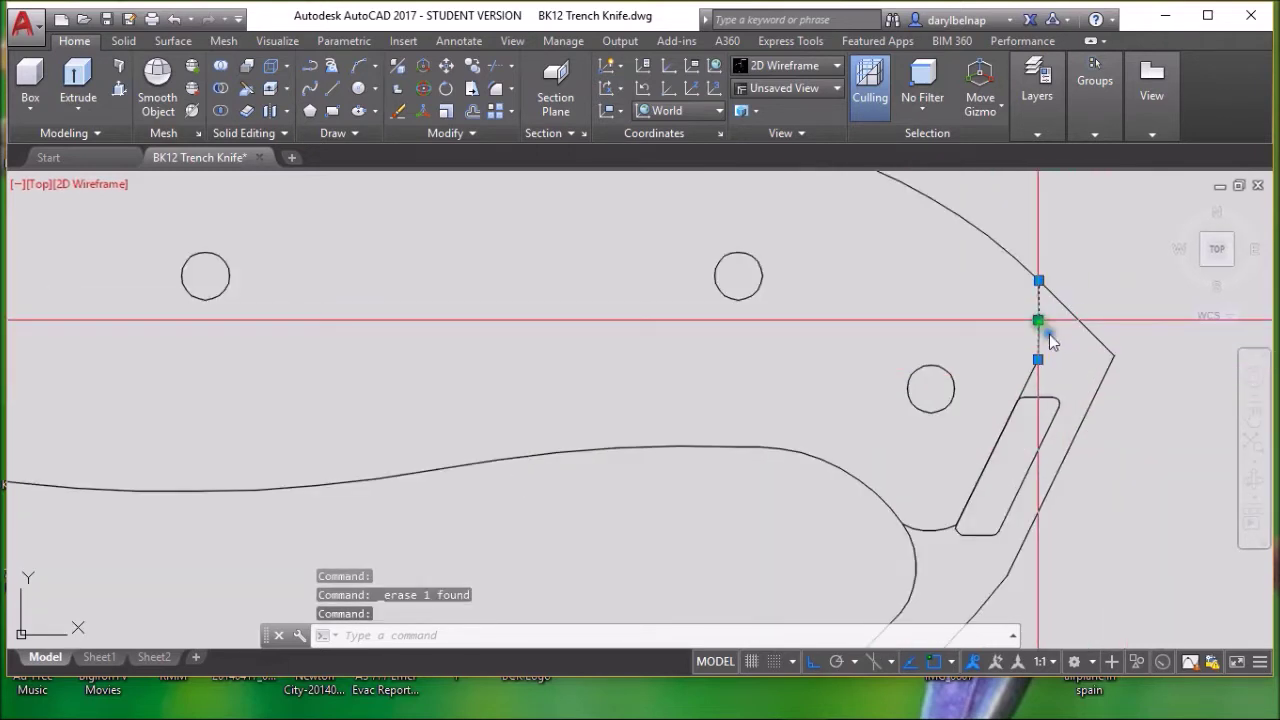
click(1029, 380)
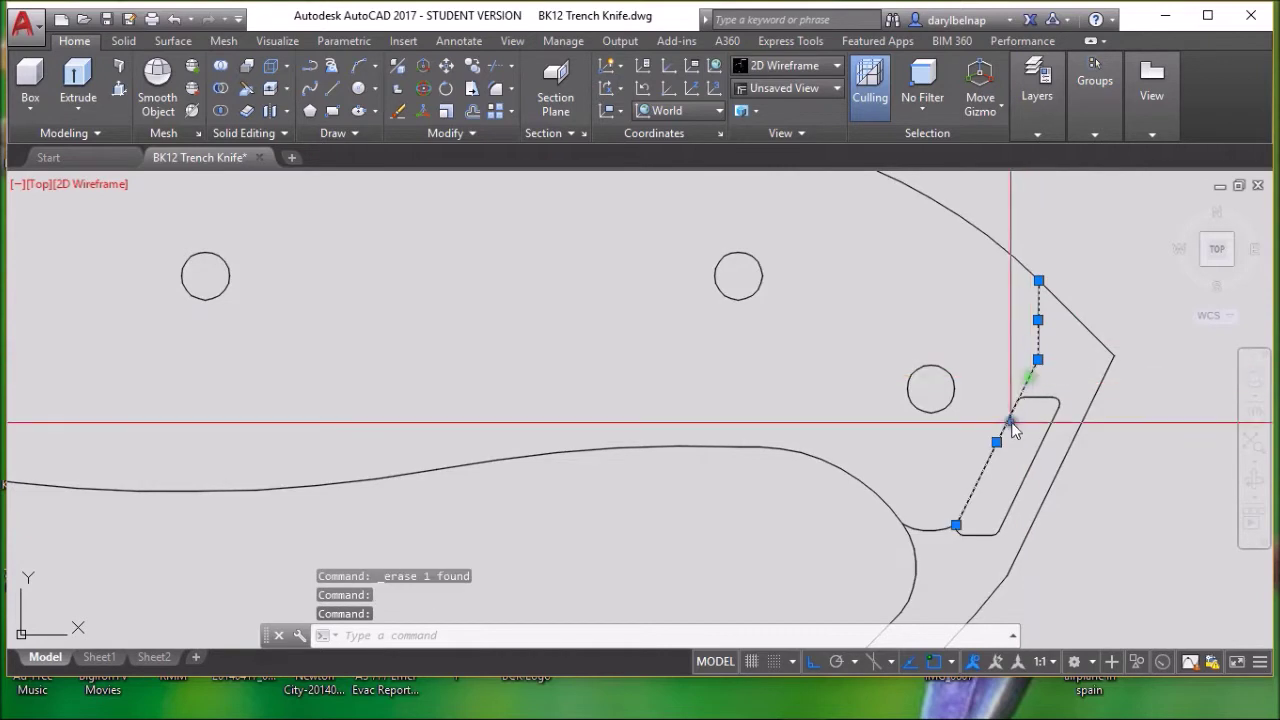
click(937, 529)
right_click(1095, 288)
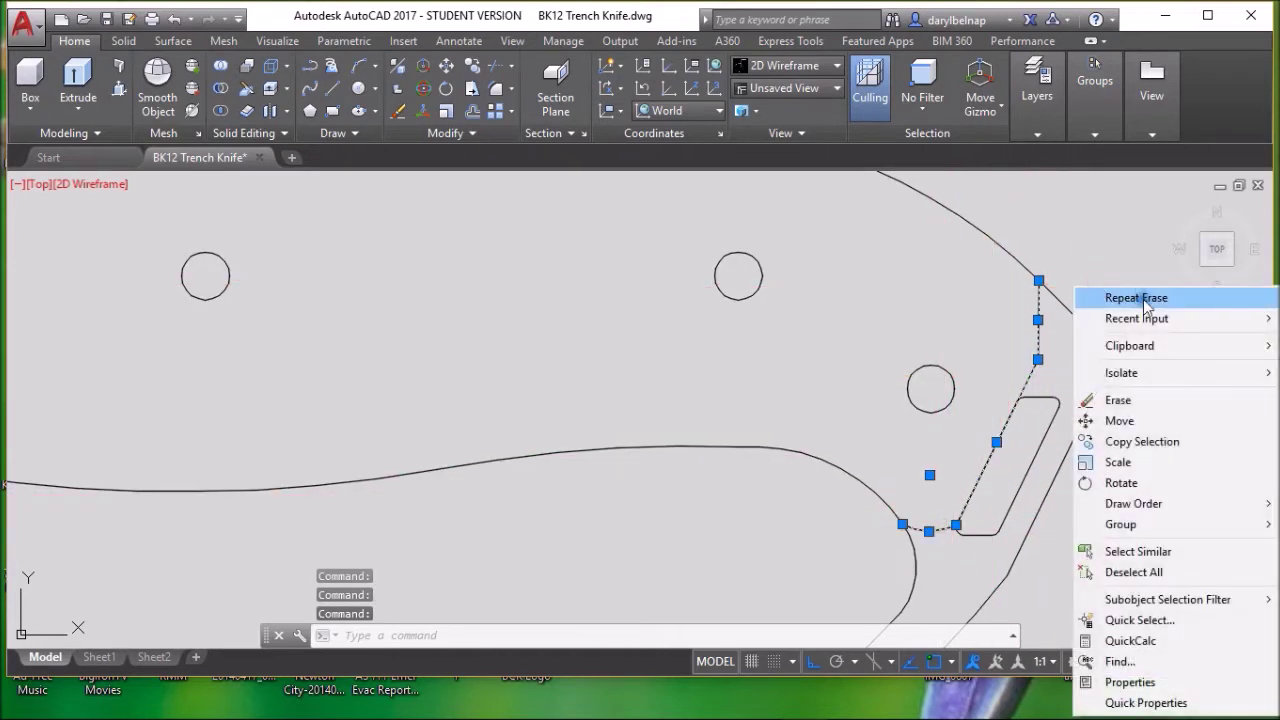
click(1136, 298)
scroll(1128, 328, down, 5)
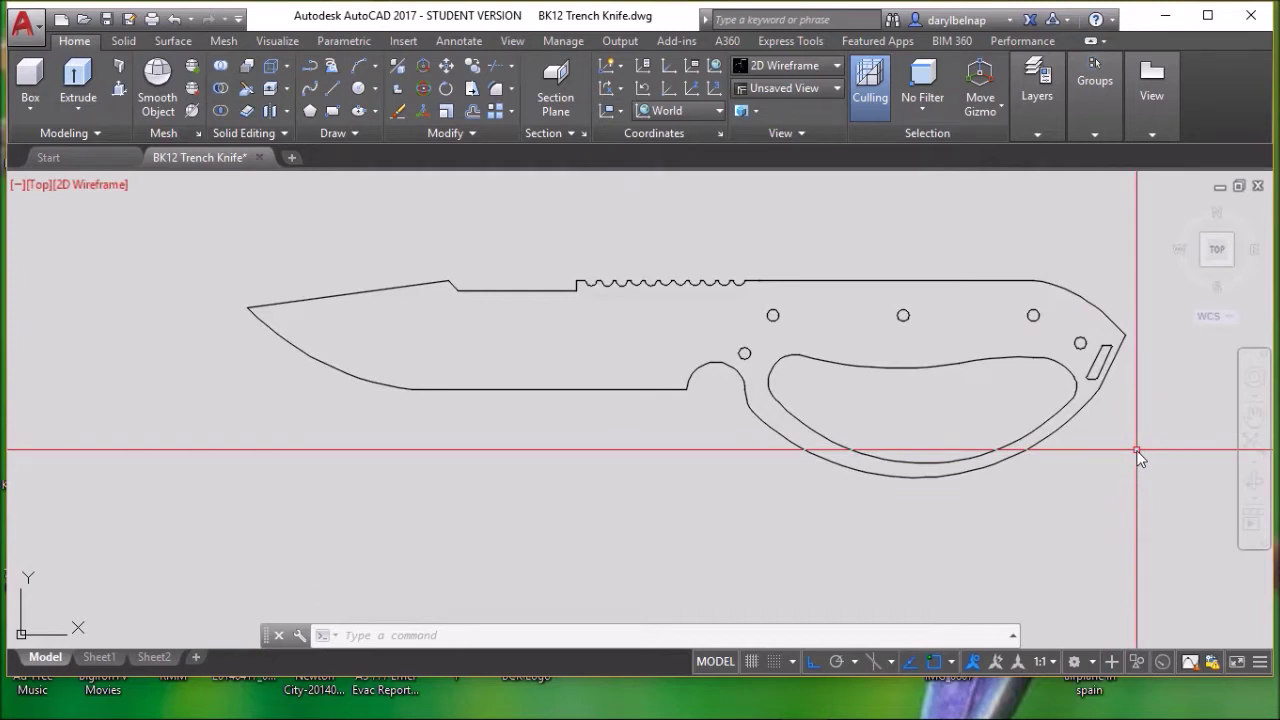
mouse_move(1136, 452)
middle_down()
mouse_move(1040, 443)
mouse_move(1026, 463)
mouse_move(1086, 493)
middle_up()
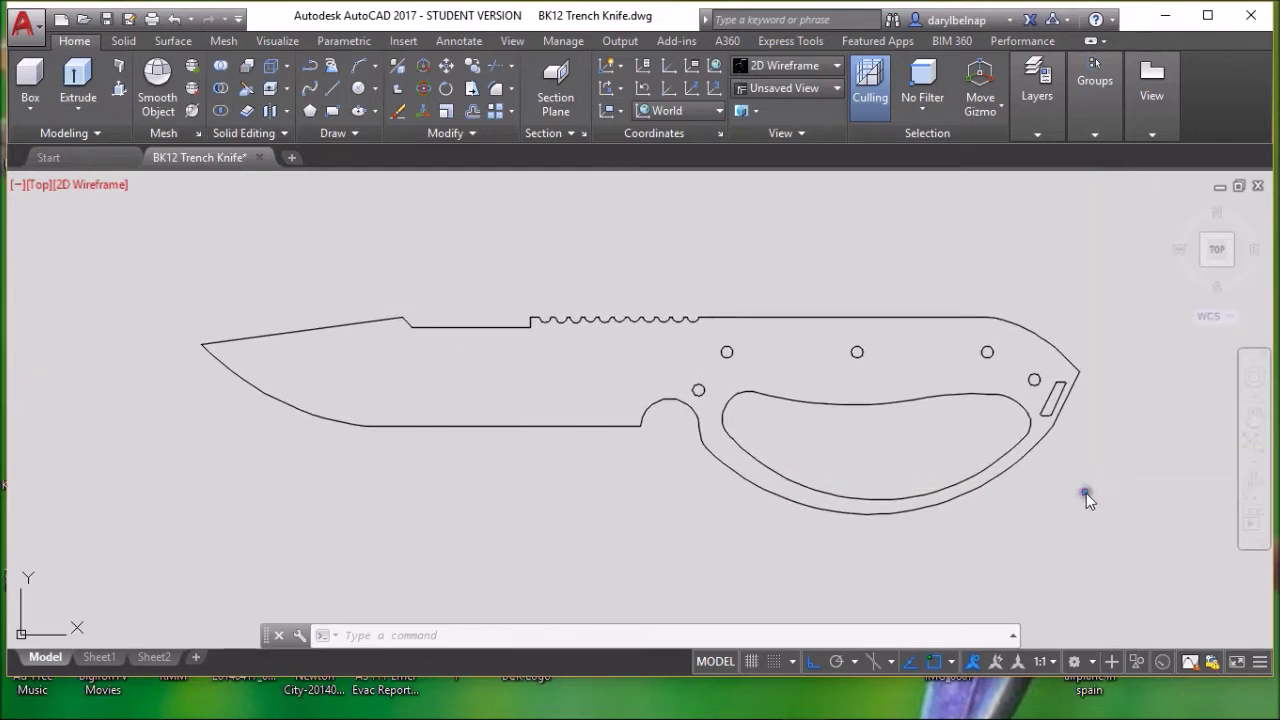
click(728, 356)
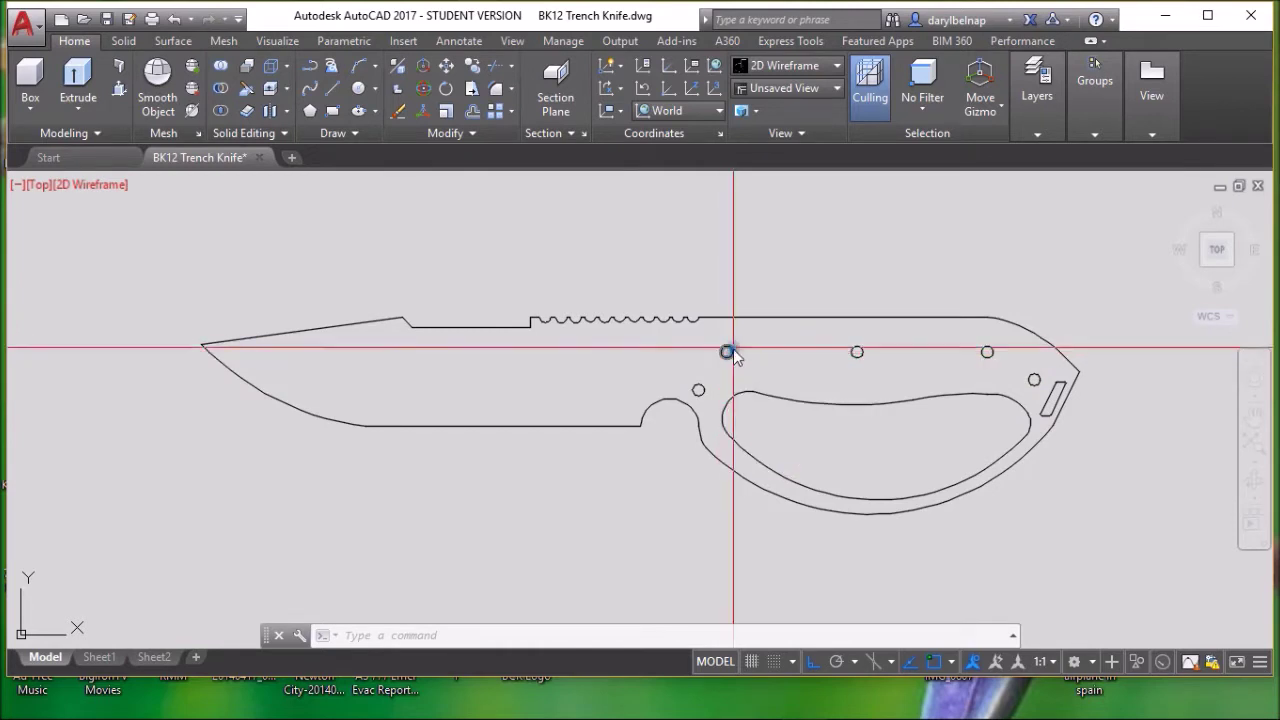
key(Escape)
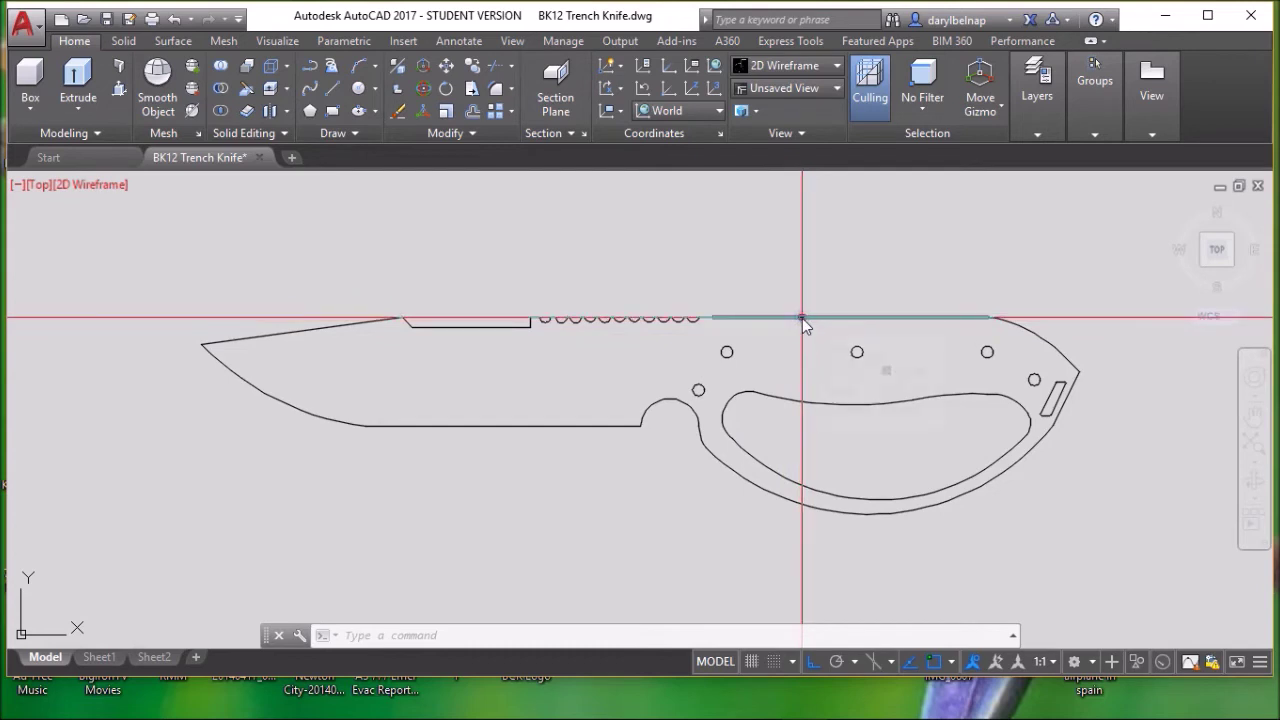
mouse_move(802, 318)
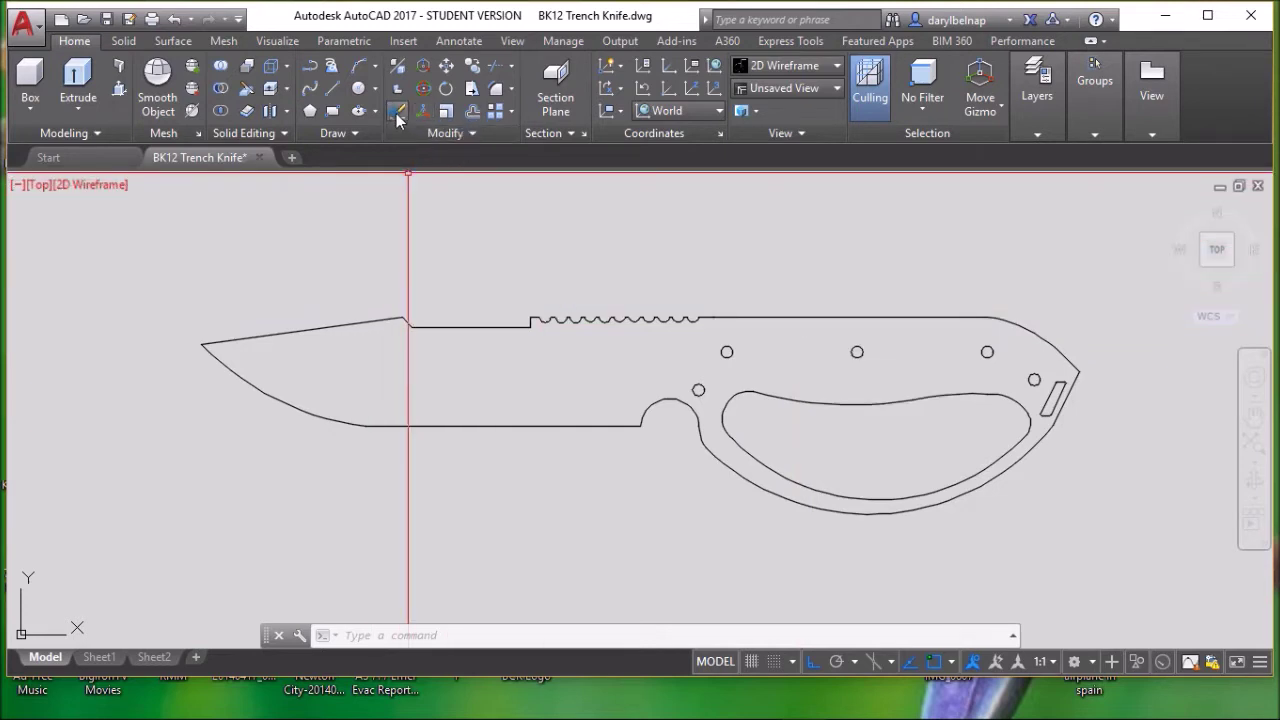
click(472, 134)
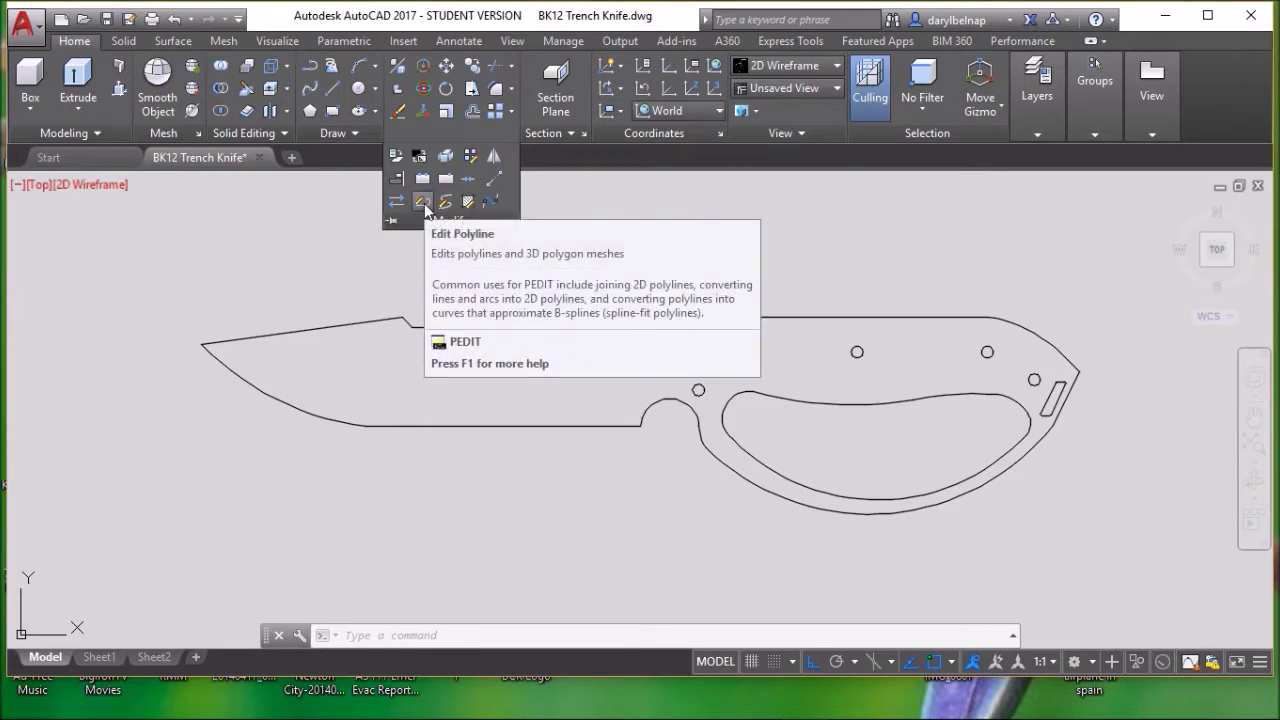
Convert the blade's top edge to a polyline and join the window-selected outline, adding 36 segments.
click(452, 133)
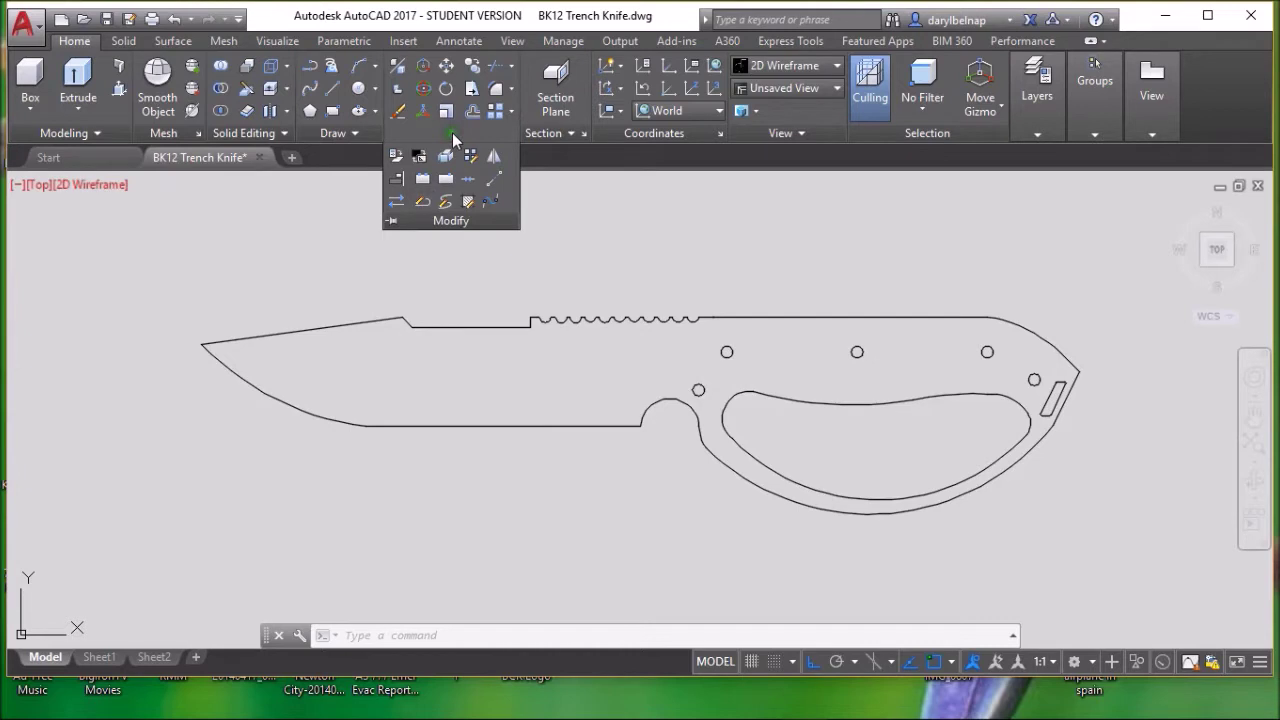
click(426, 202)
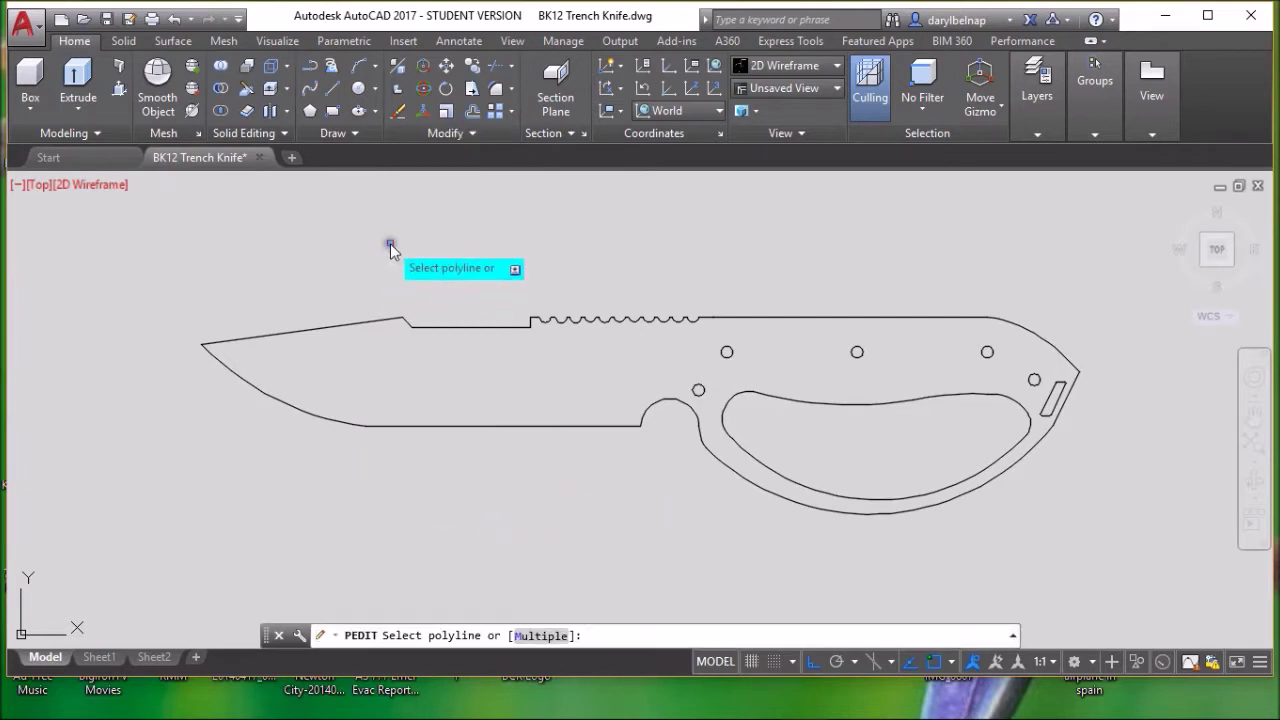
click(318, 336)
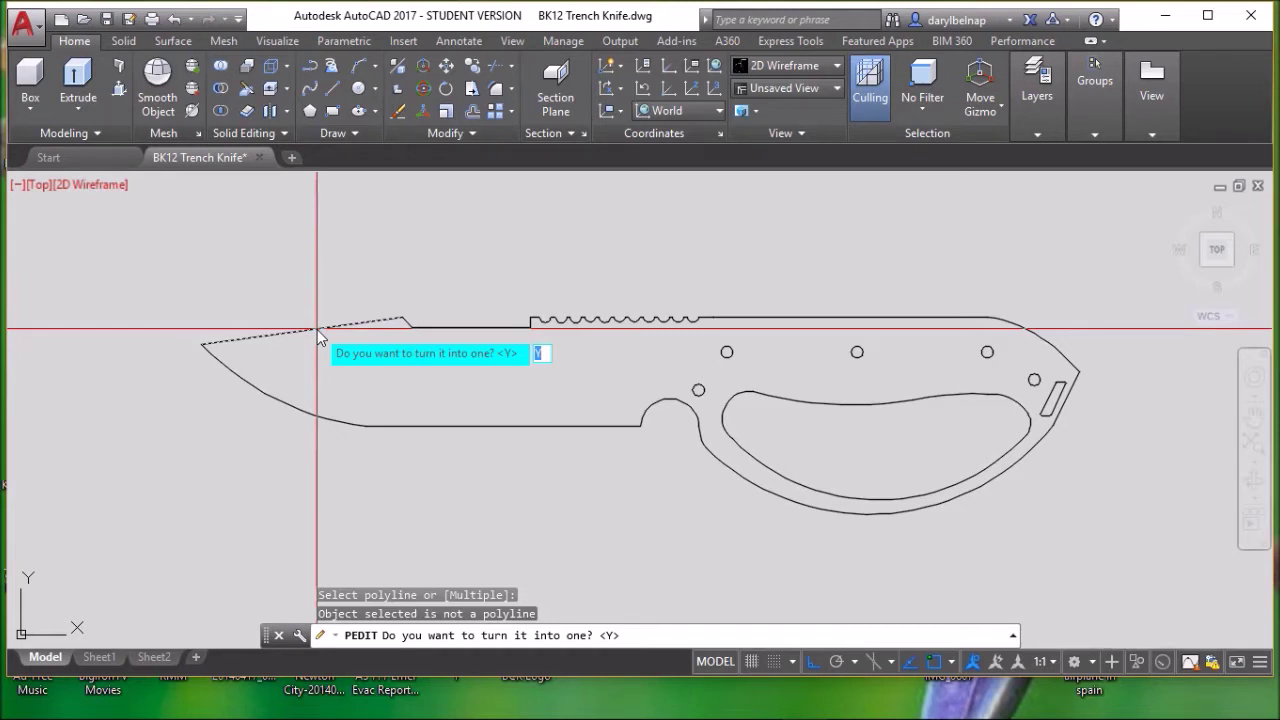
key(Return)
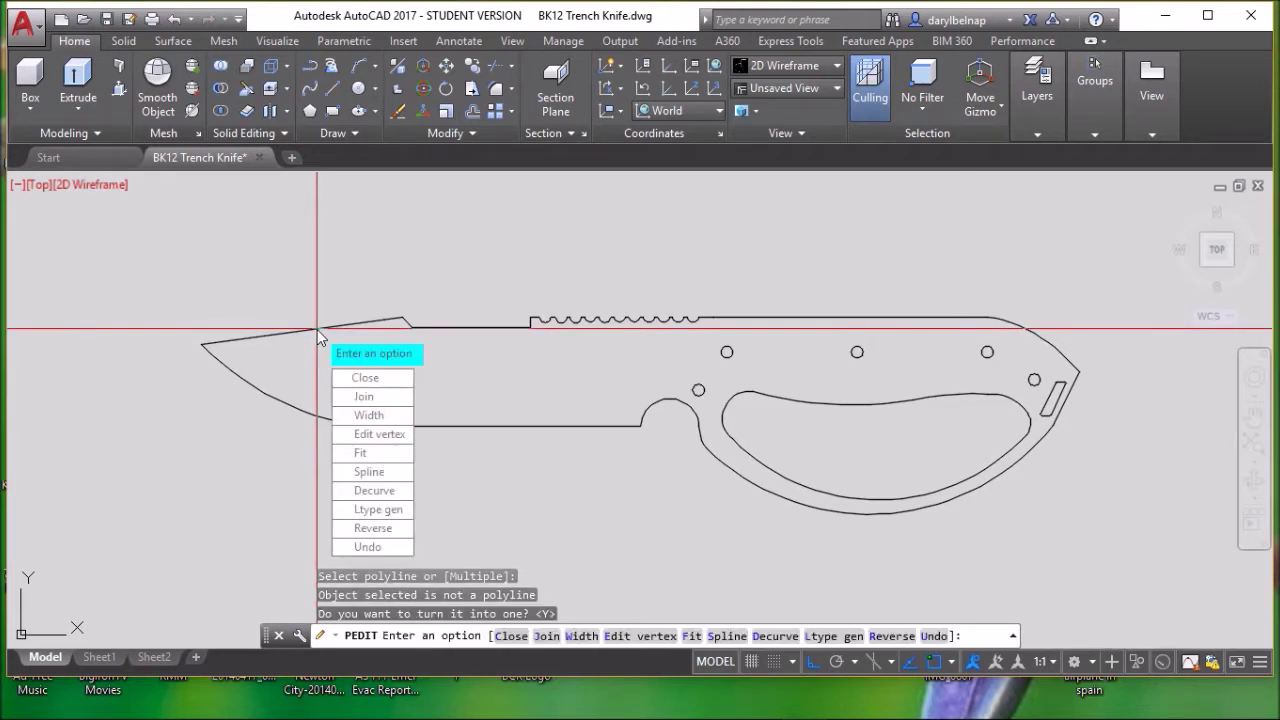
click(367, 400)
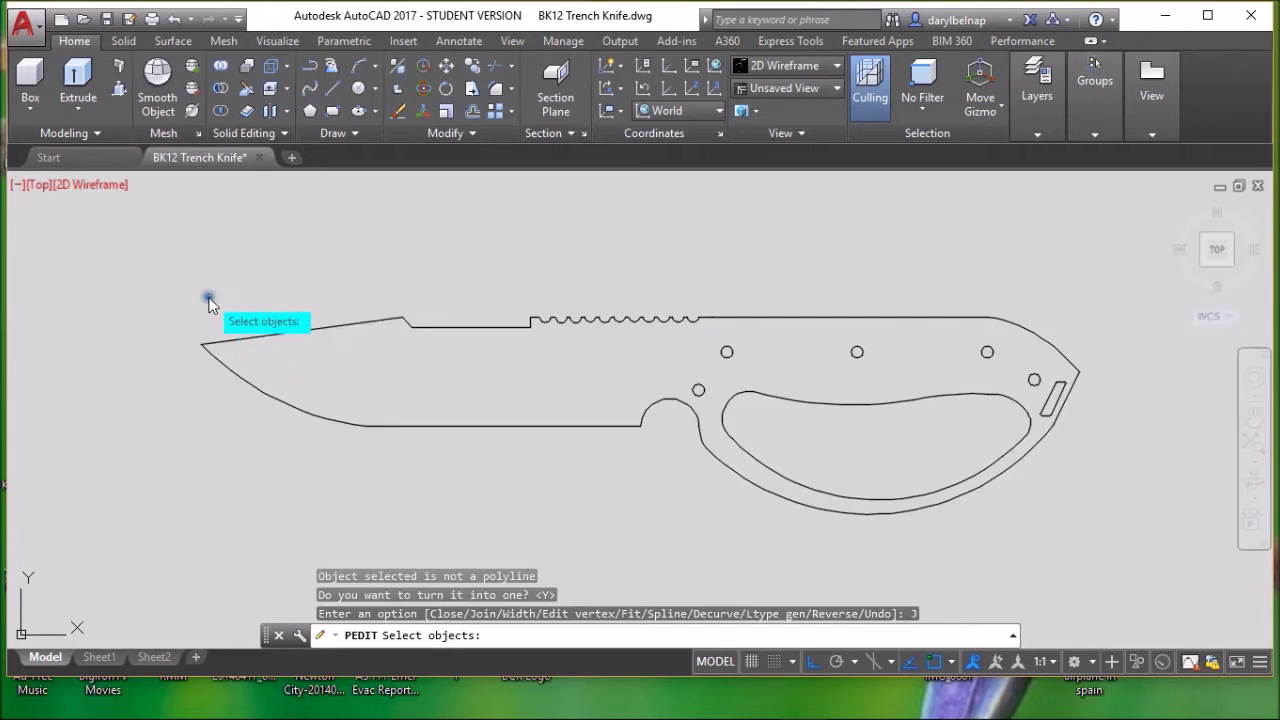
click(147, 248)
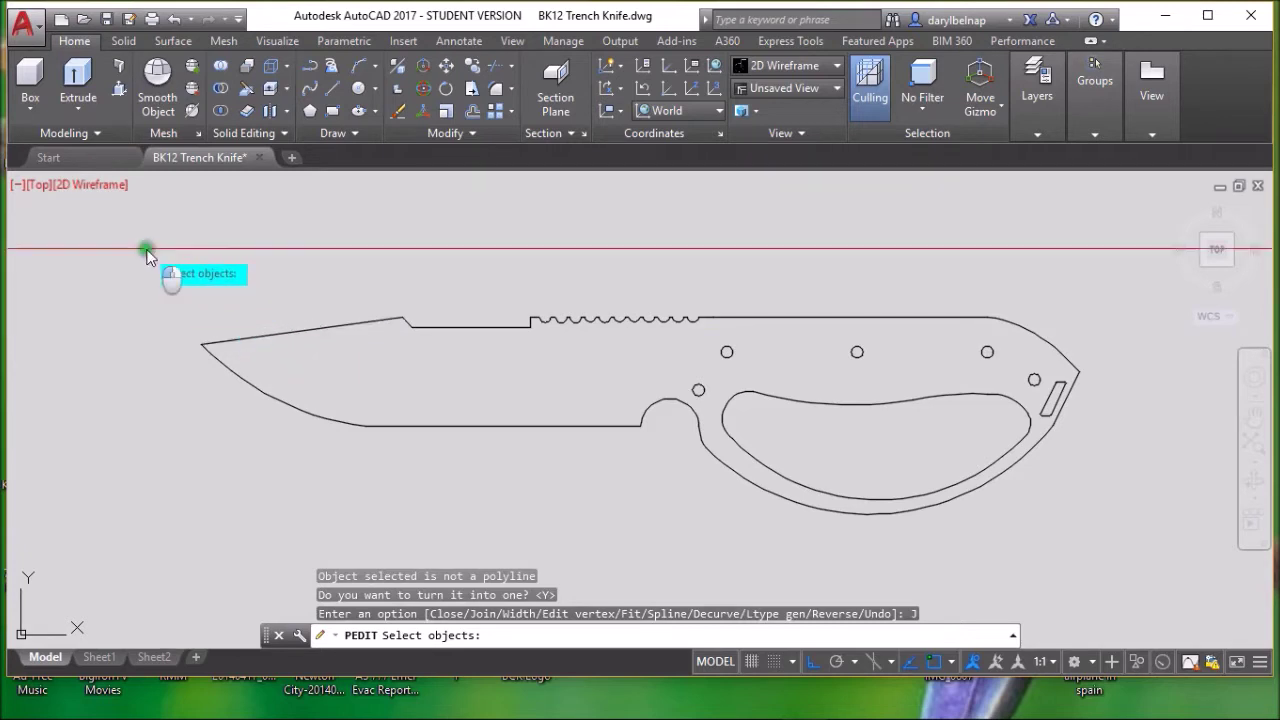
click(1112, 547)
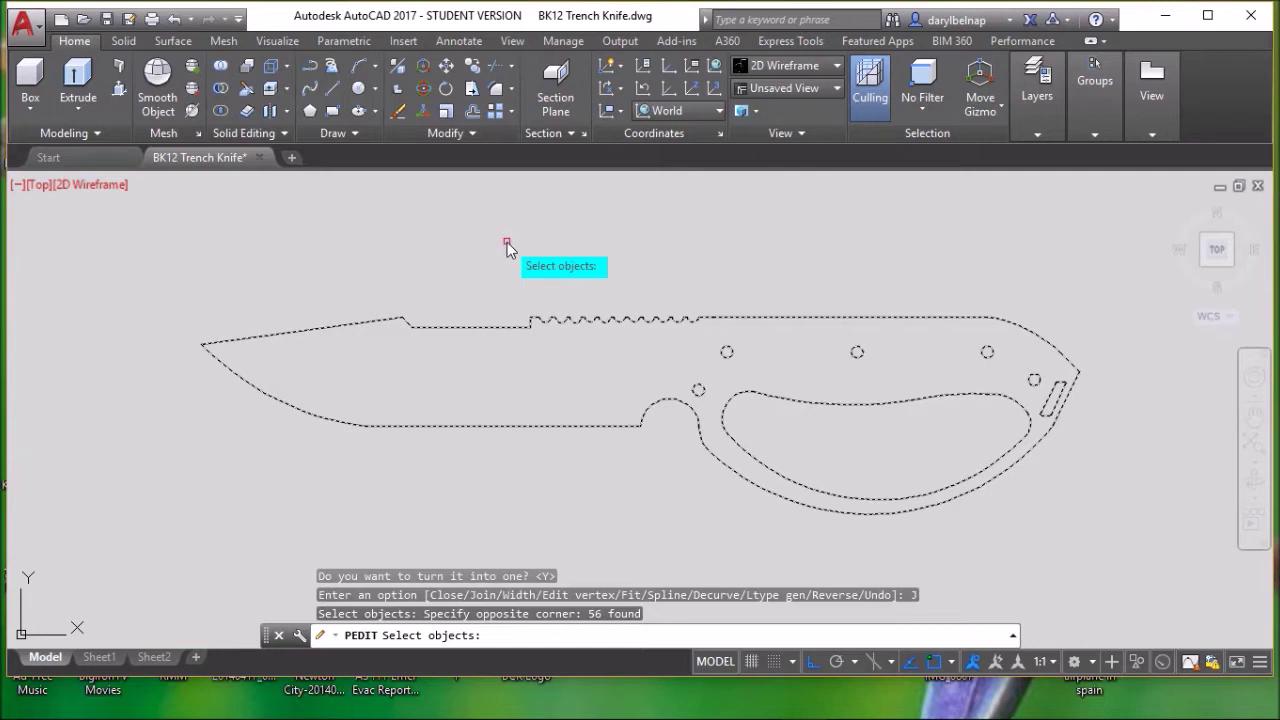
key(Return)
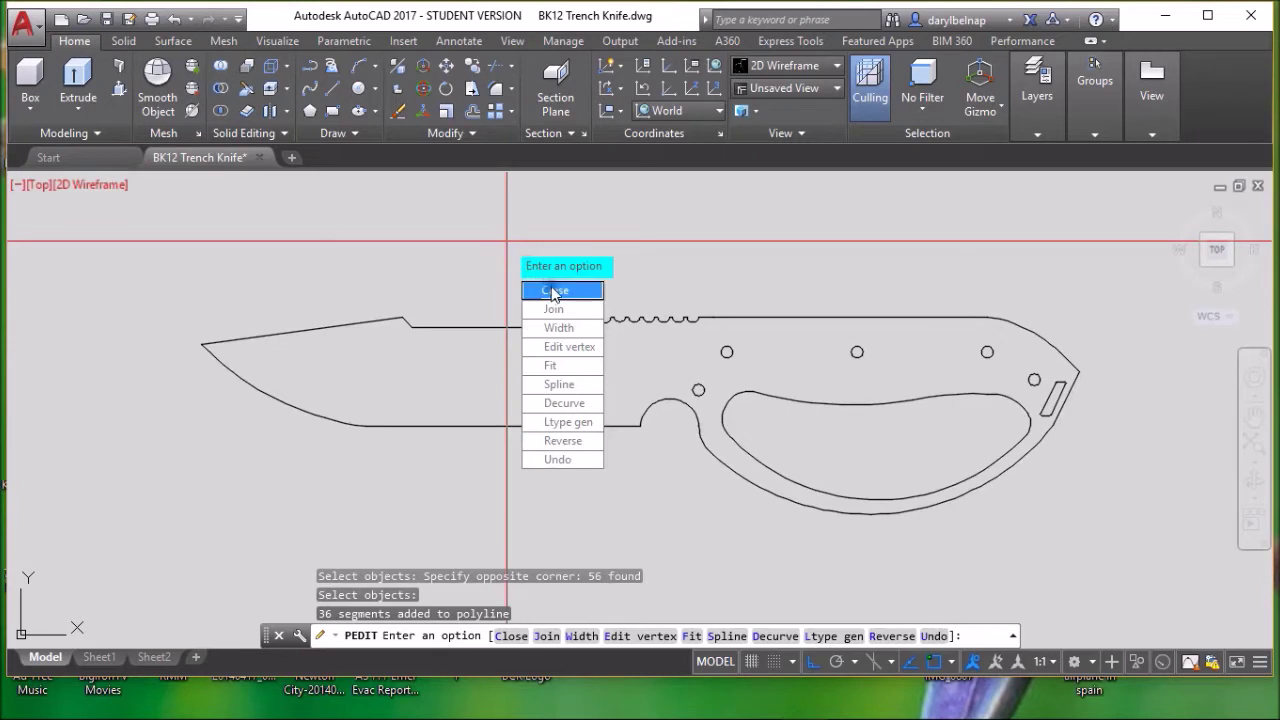
key(Return)
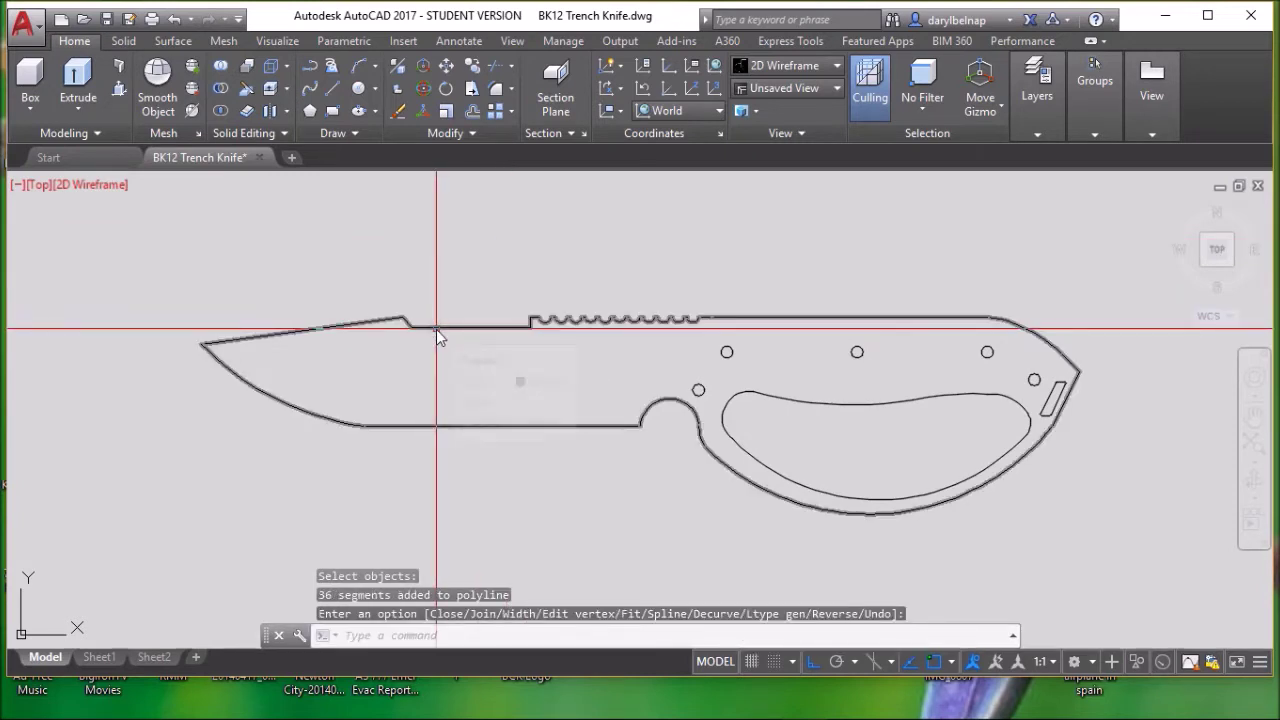
mouse_move(436, 330)
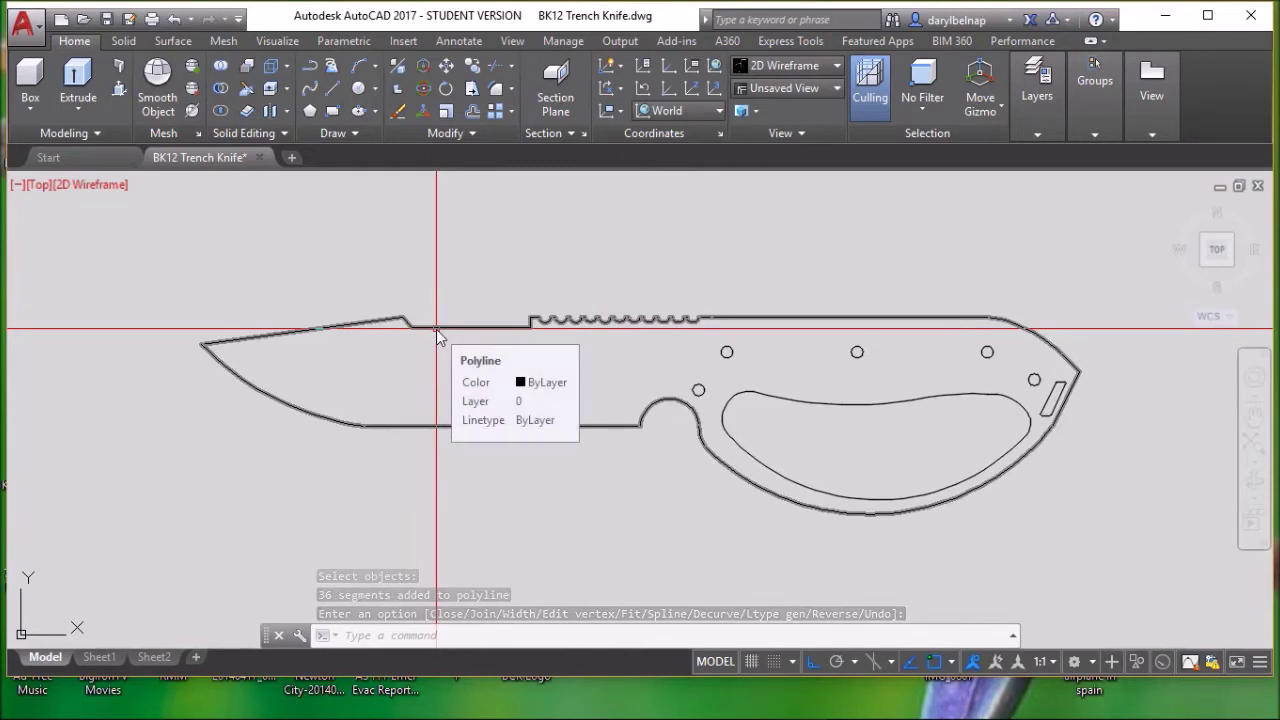
click(315, 293)
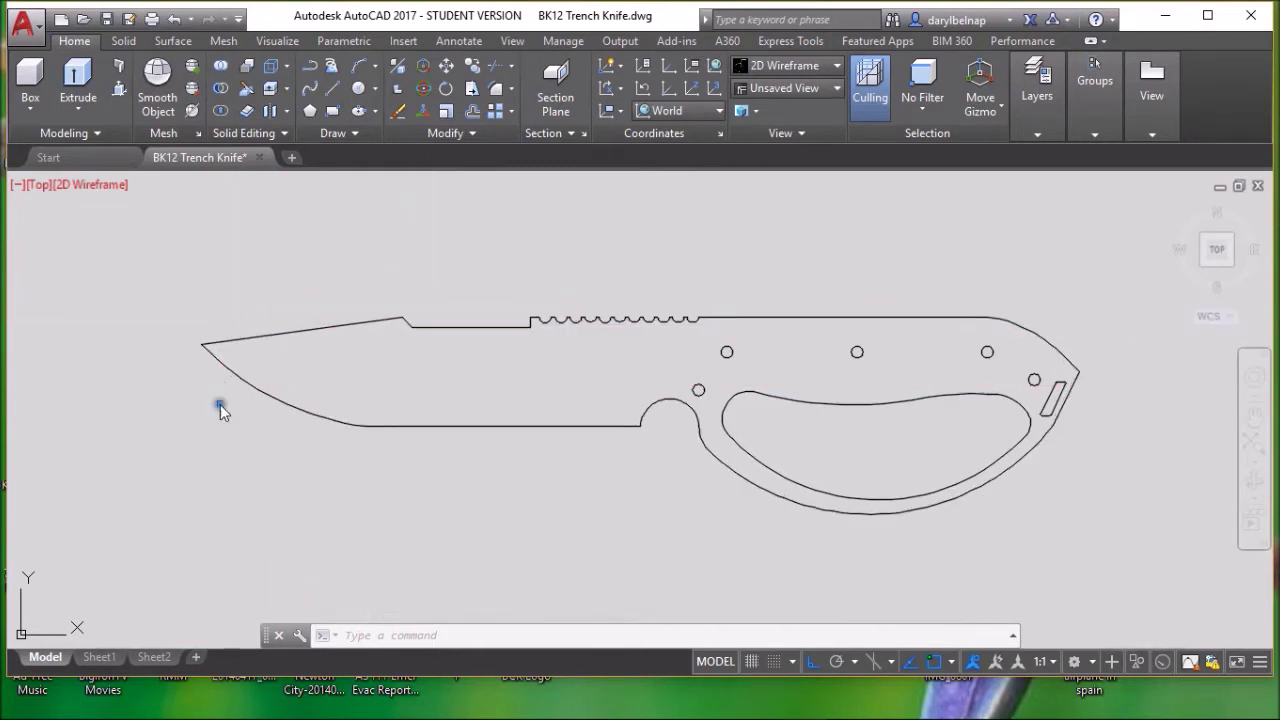
Zoom and pan along the handle to inspect the inner finger-opening curves, then recentre the knife.
mouse_move(295, 407)
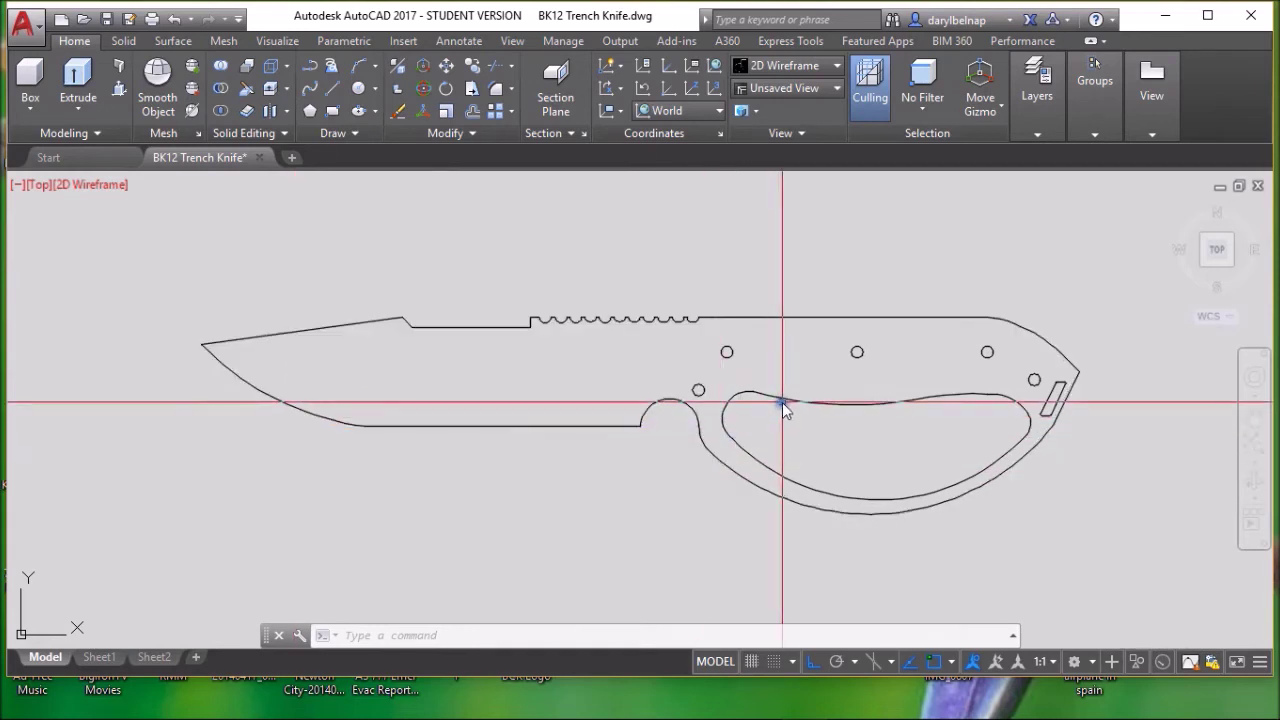
scroll(928, 429, up, 5)
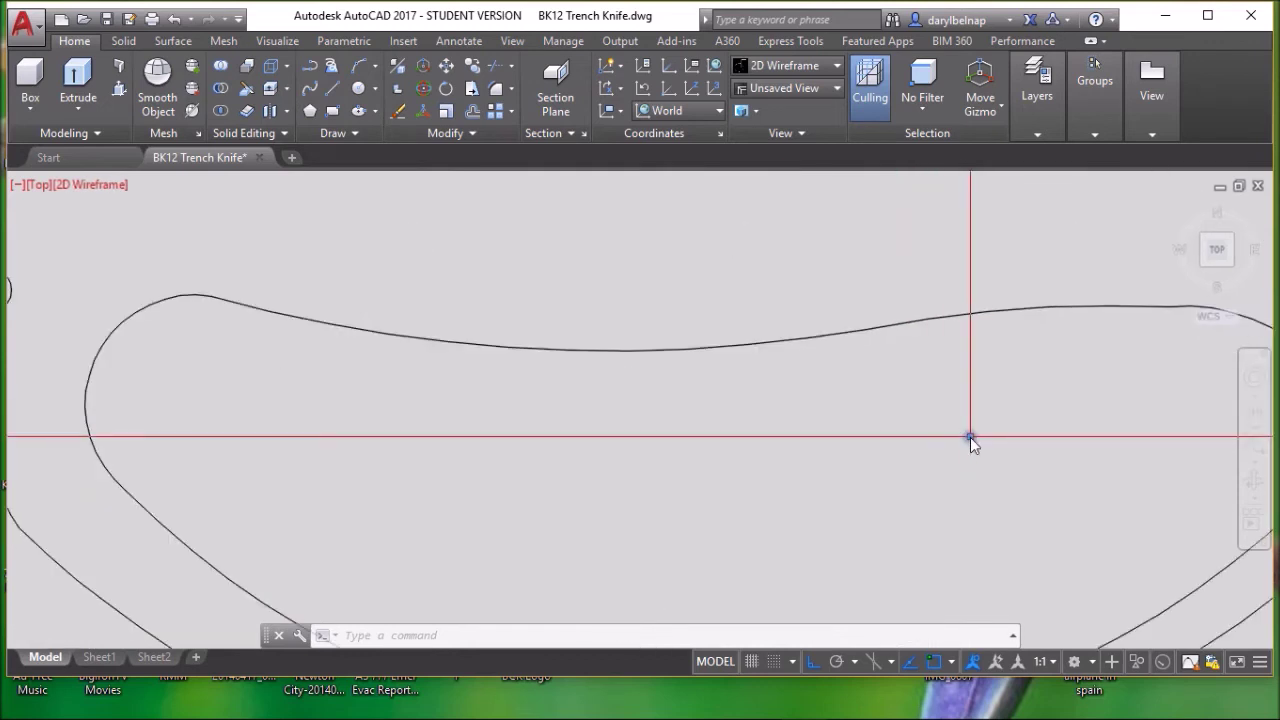
middle_drag(971, 437, 654, 451)
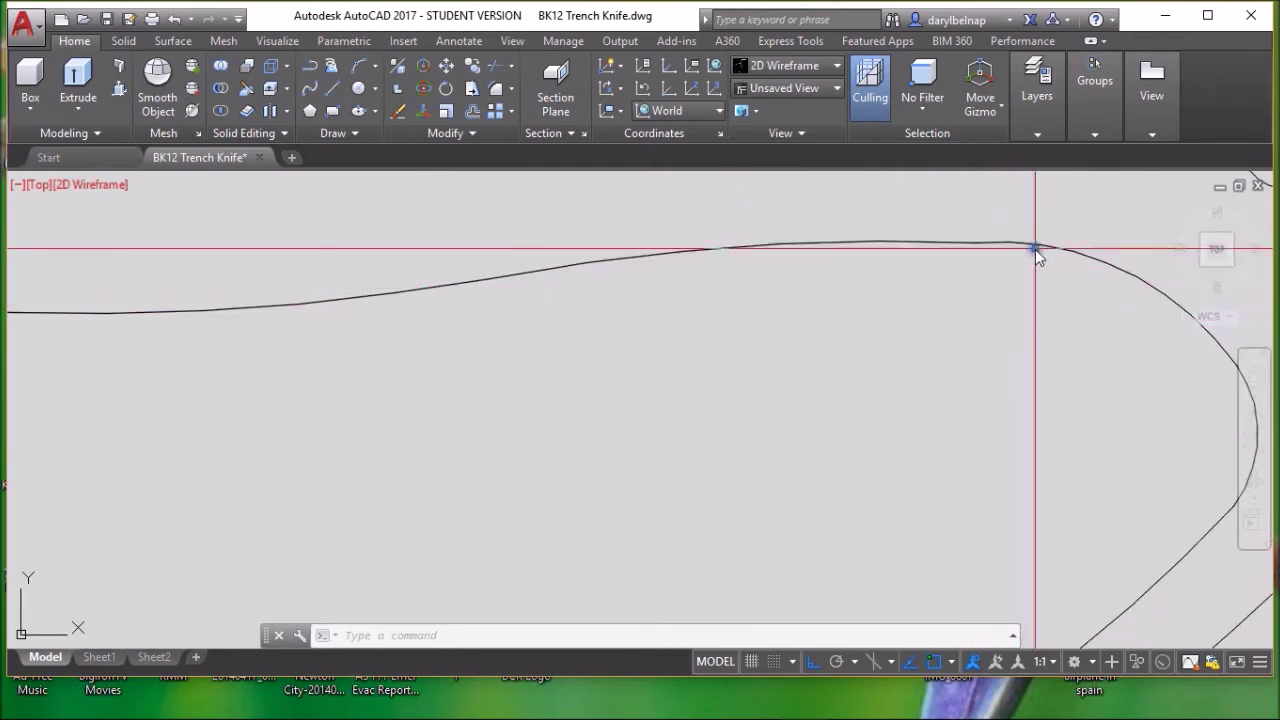
scroll(1040, 247, up, 2)
scroll(780, 306, up, 3)
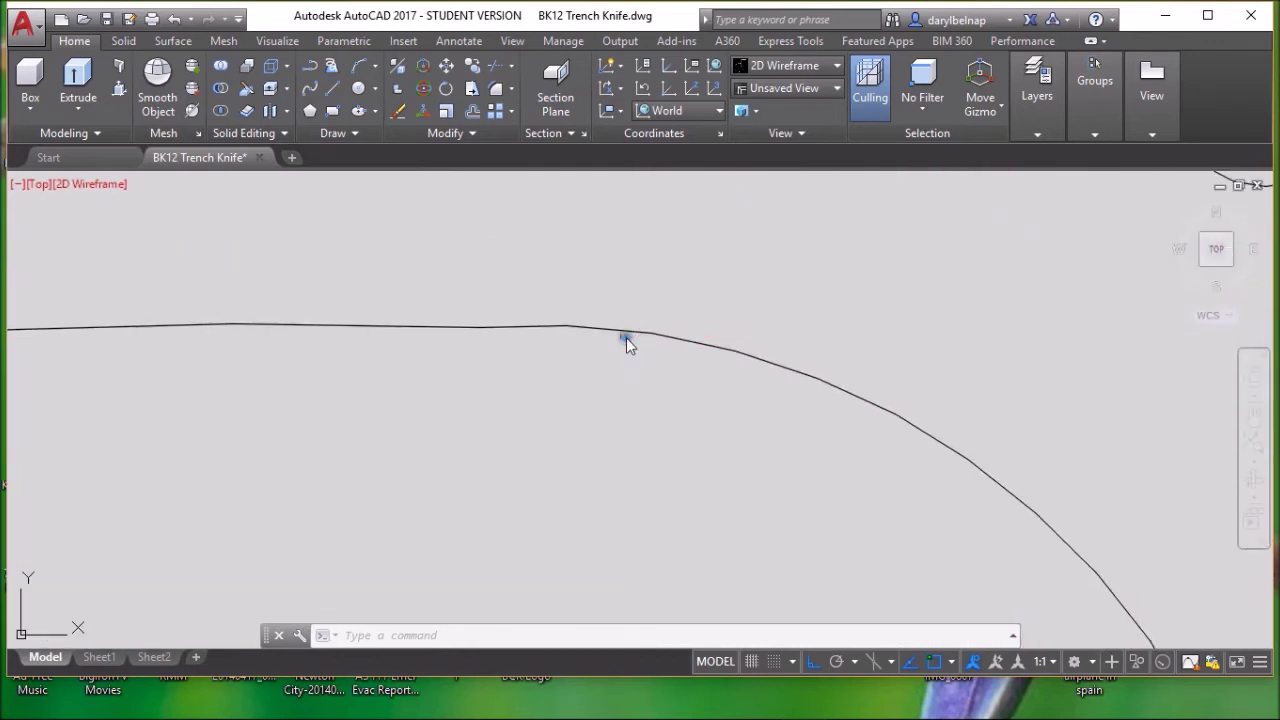
scroll(583, 328, up, 2)
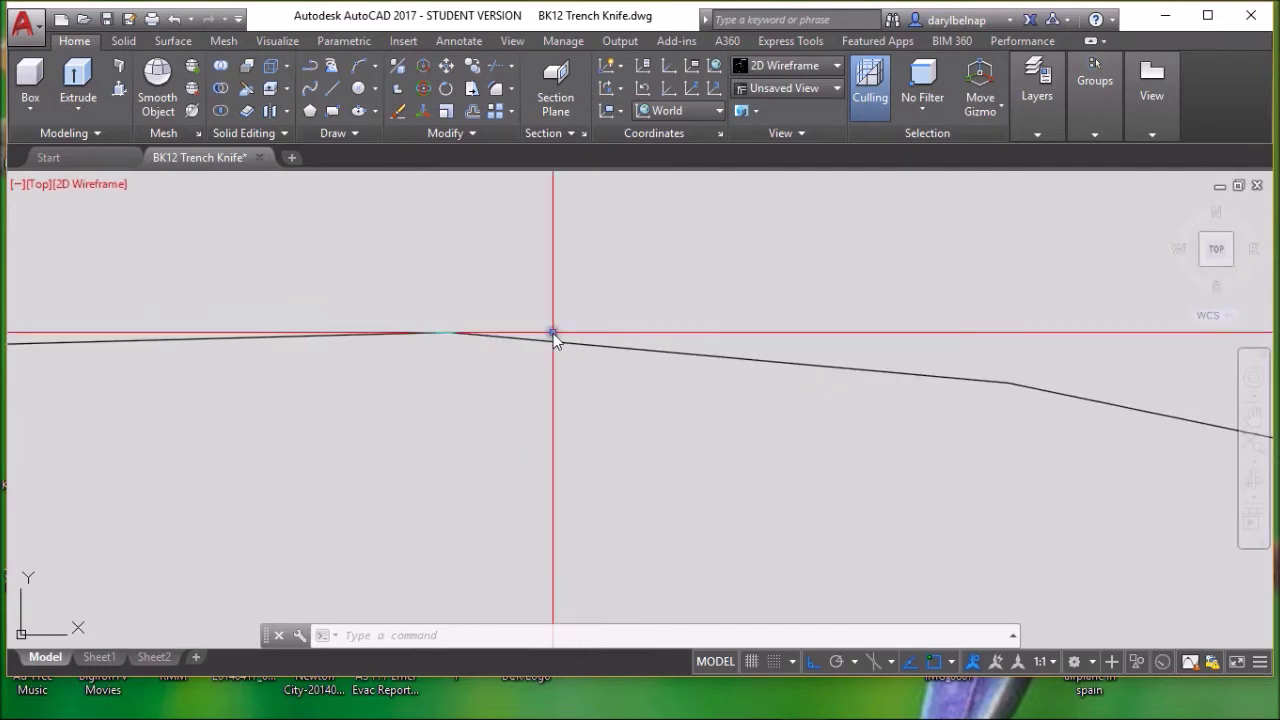
scroll(560, 340, down, 4)
scroll(740, 457, down, 3)
scroll(677, 380, up, 6)
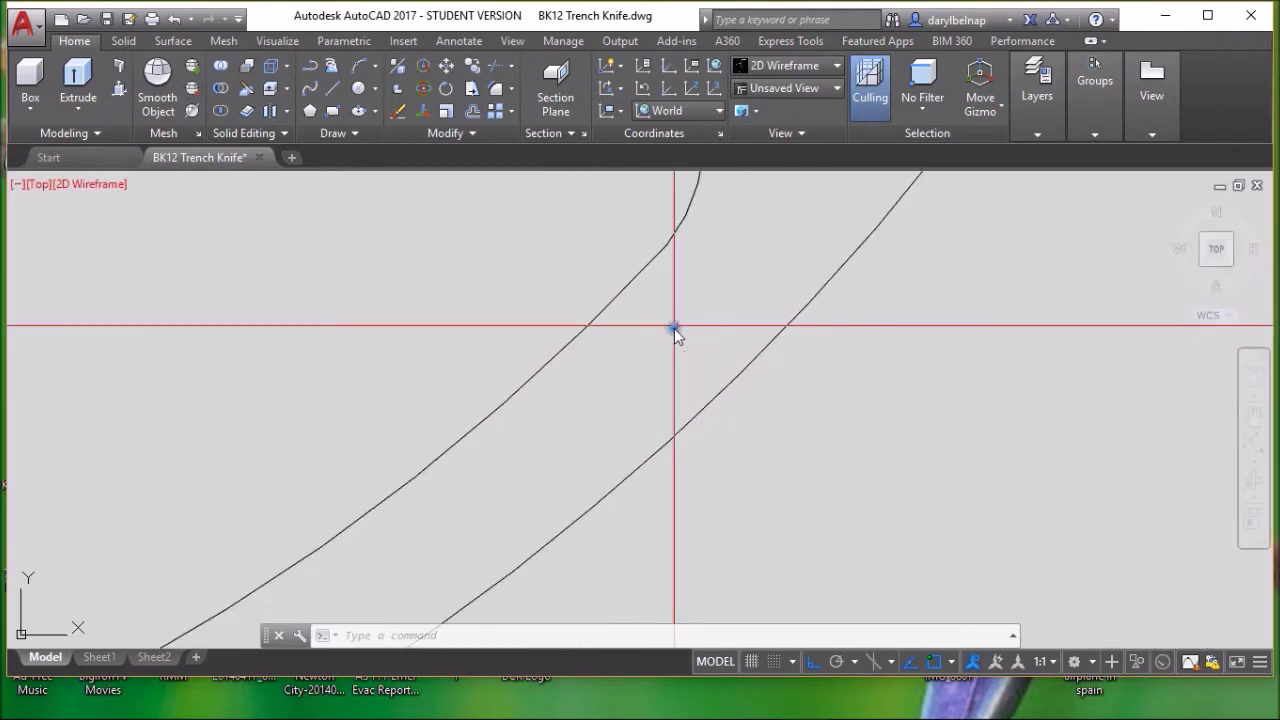
scroll(663, 305, down, 4)
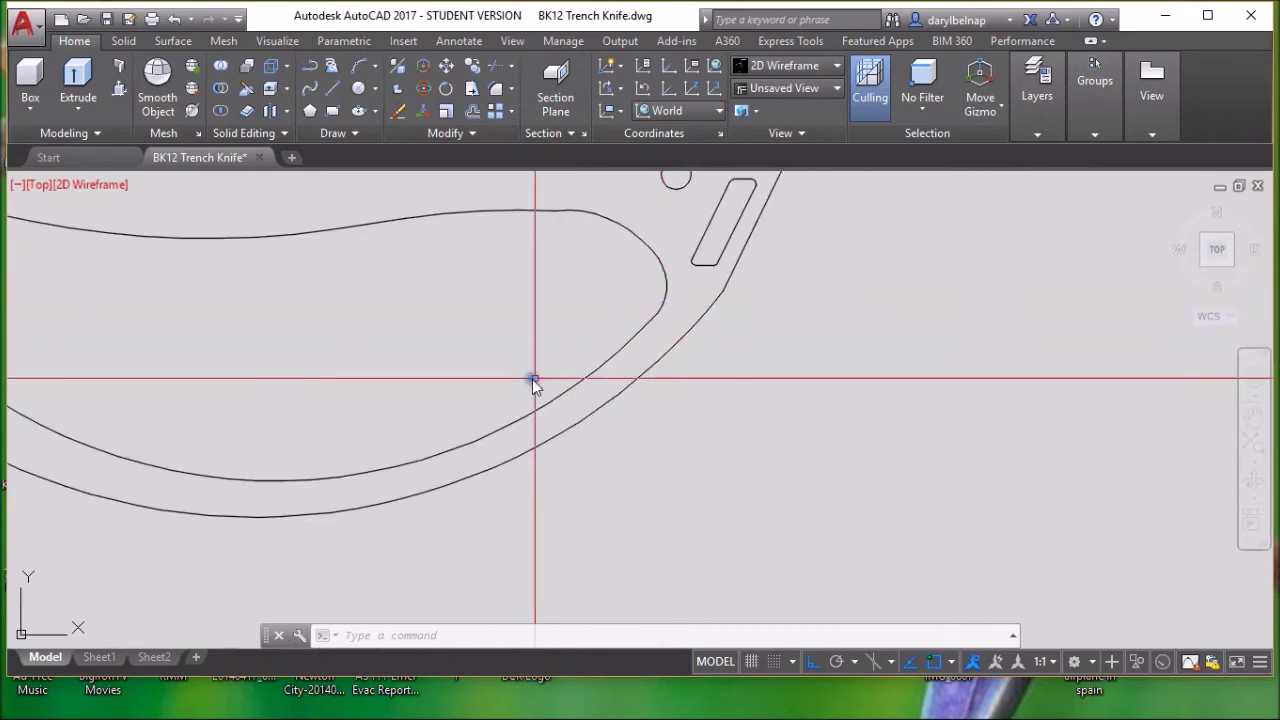
middle_drag(531, 380, 938, 333)
scroll(586, 246, down, 1)
scroll(537, 280, up, 3)
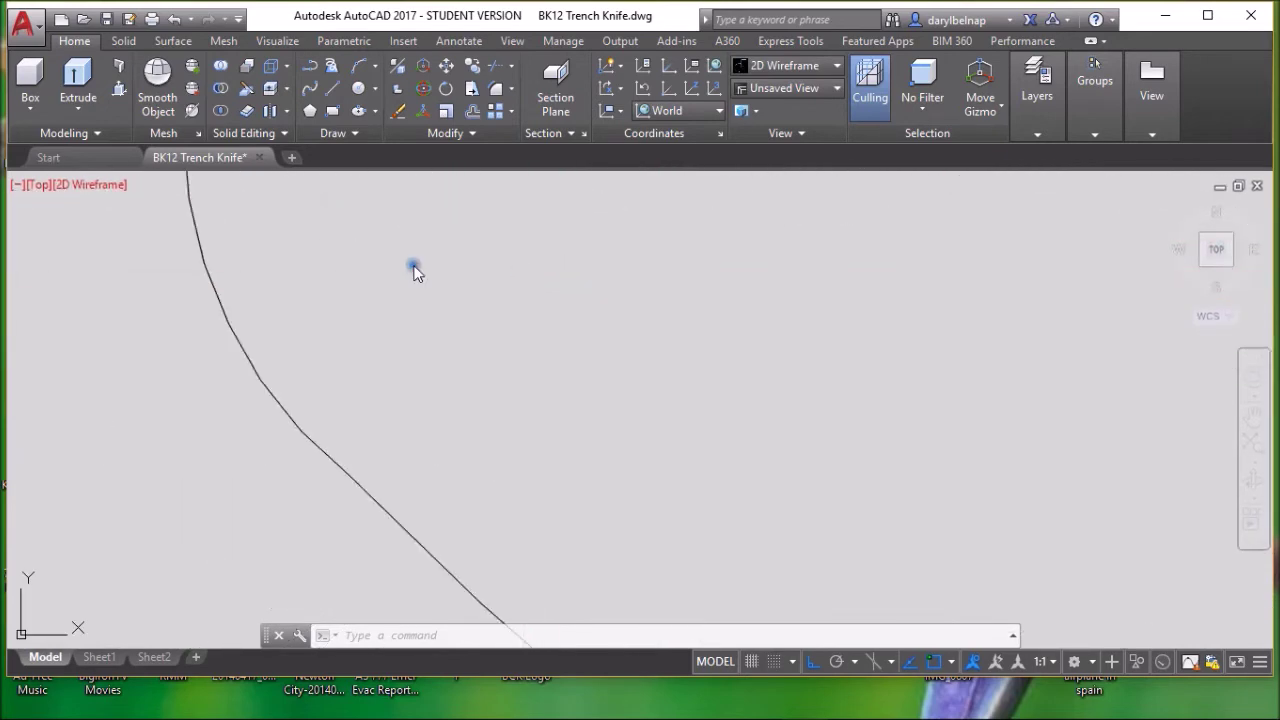
scroll(356, 266, down, 3)
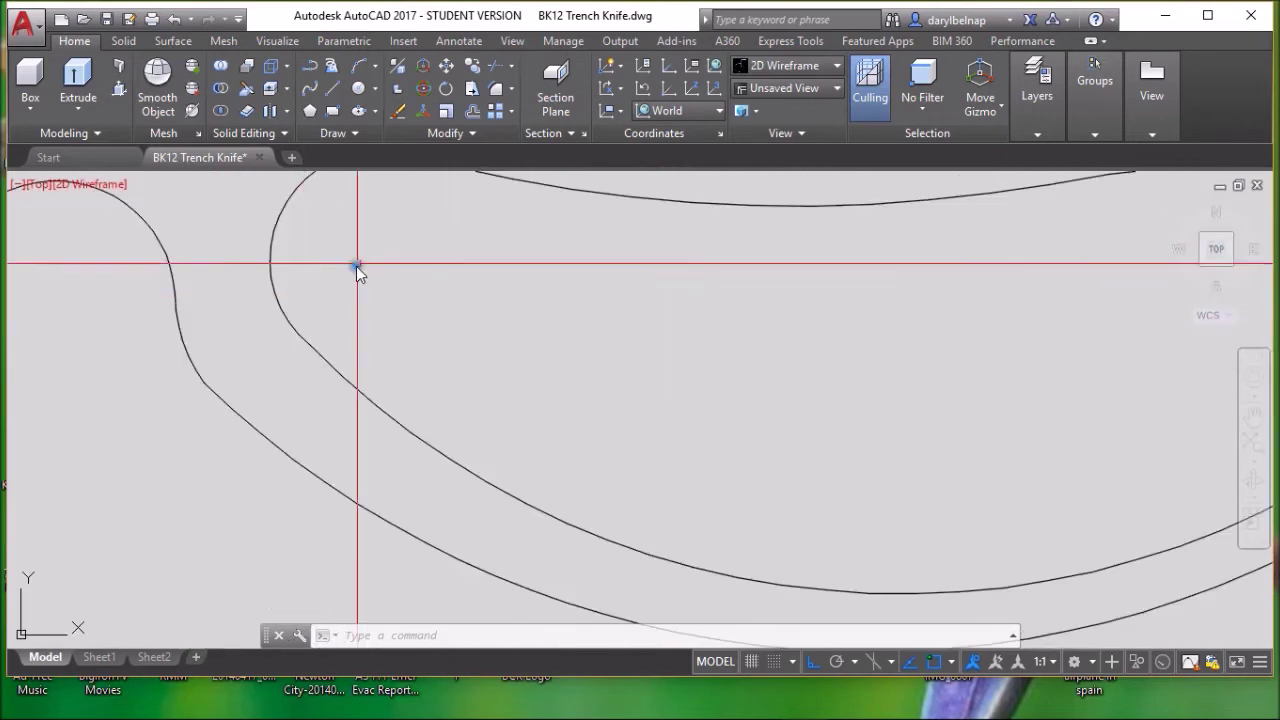
scroll(223, 422, down, 8)
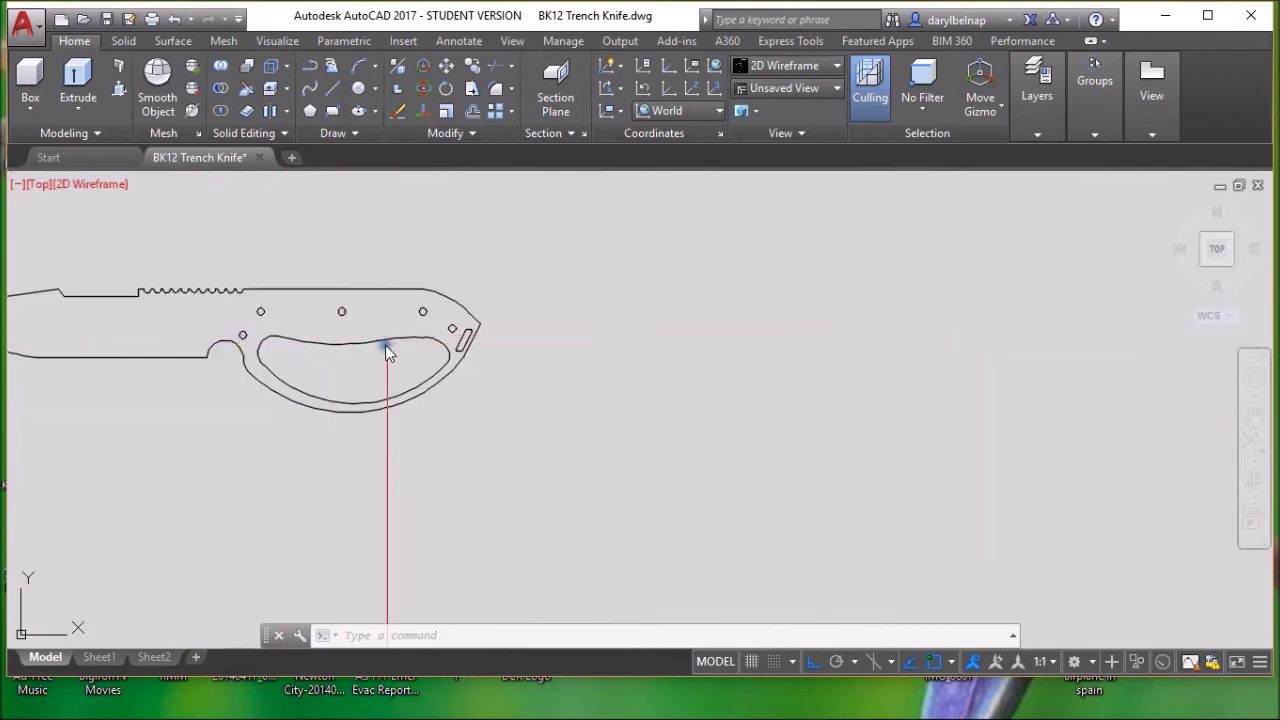
scroll(386, 345, down, 2)
middle_drag(351, 357, 639, 364)
scroll(604, 372, up, 6)
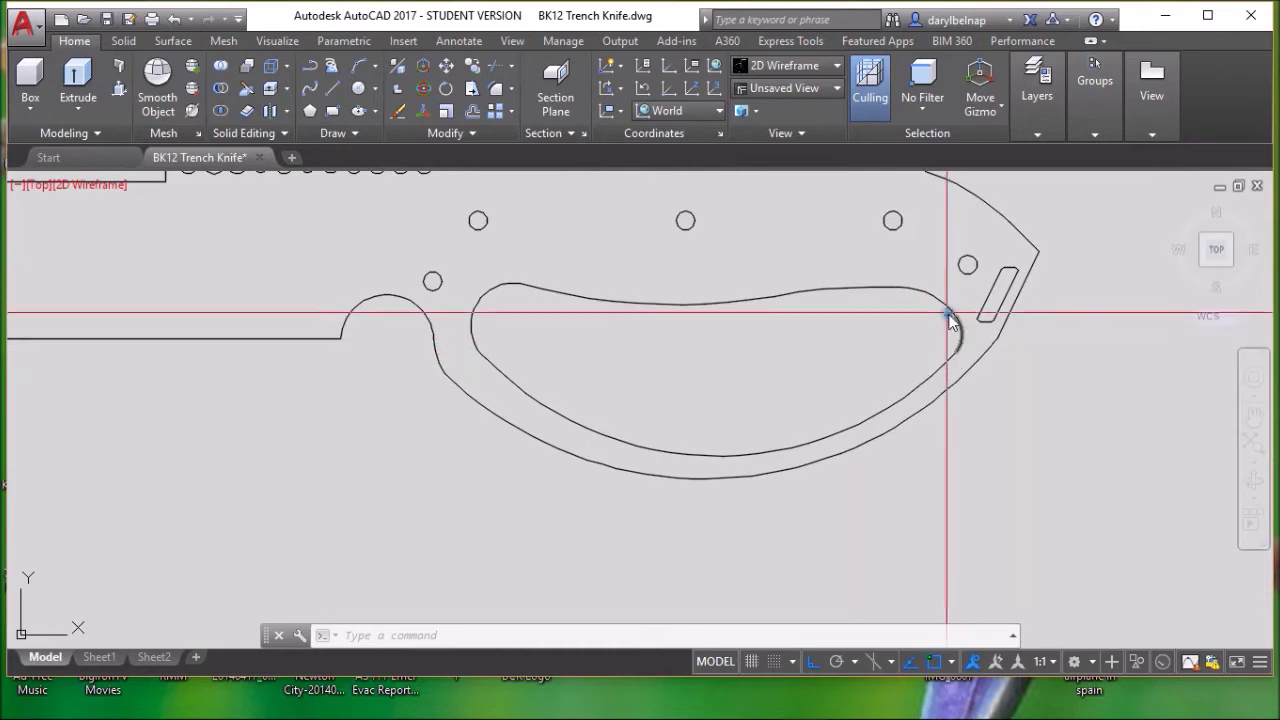
Convert the opening's first arc to a polyline and join the upper, right-end and lower curves.
click(471, 134)
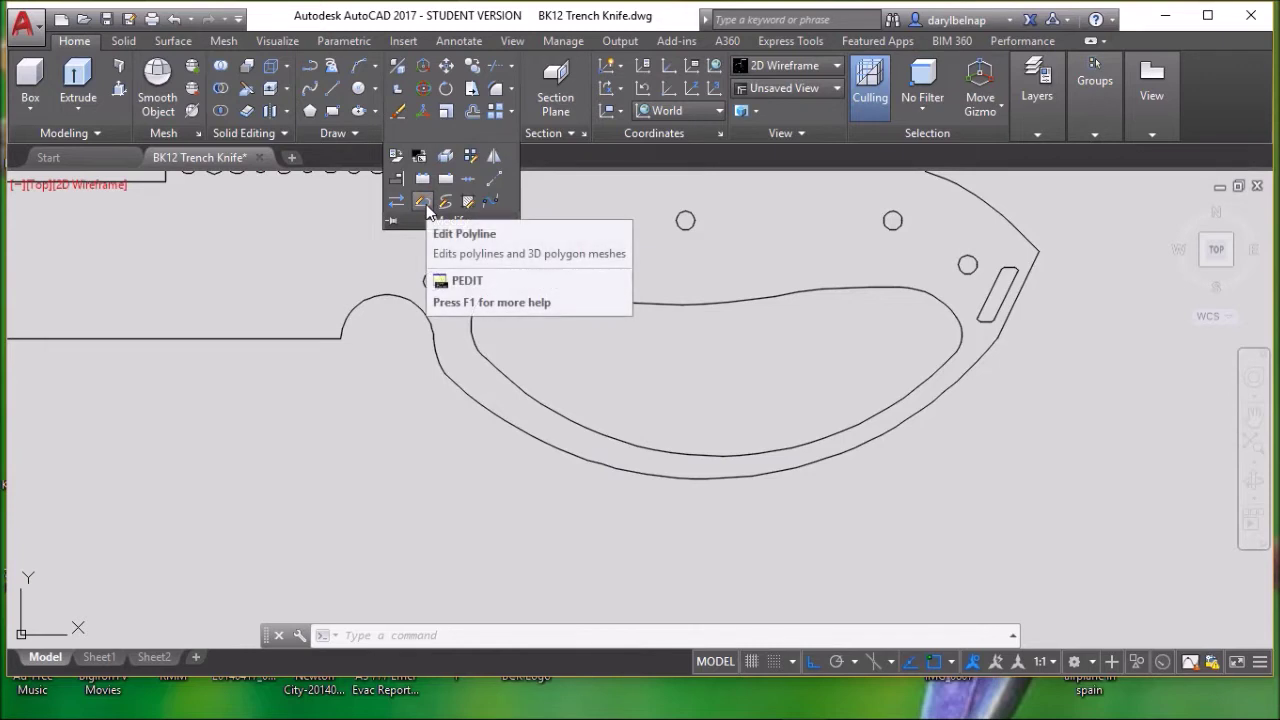
click(424, 202)
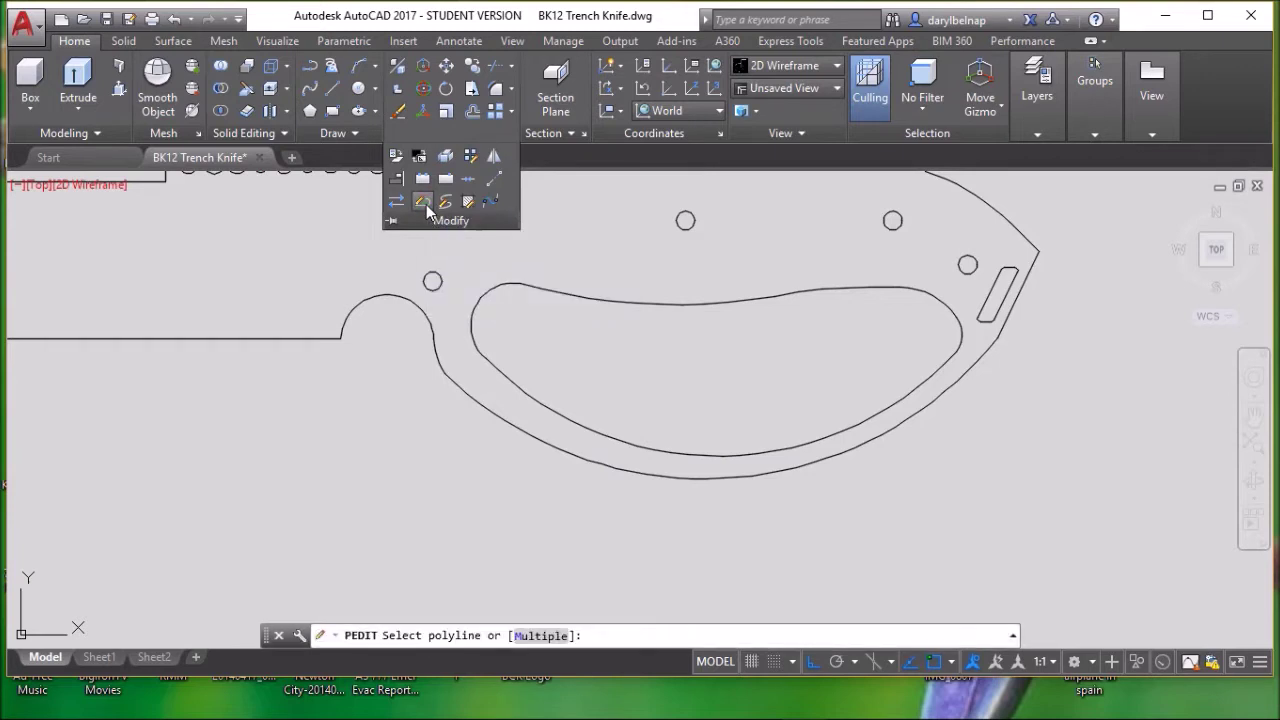
click(483, 294)
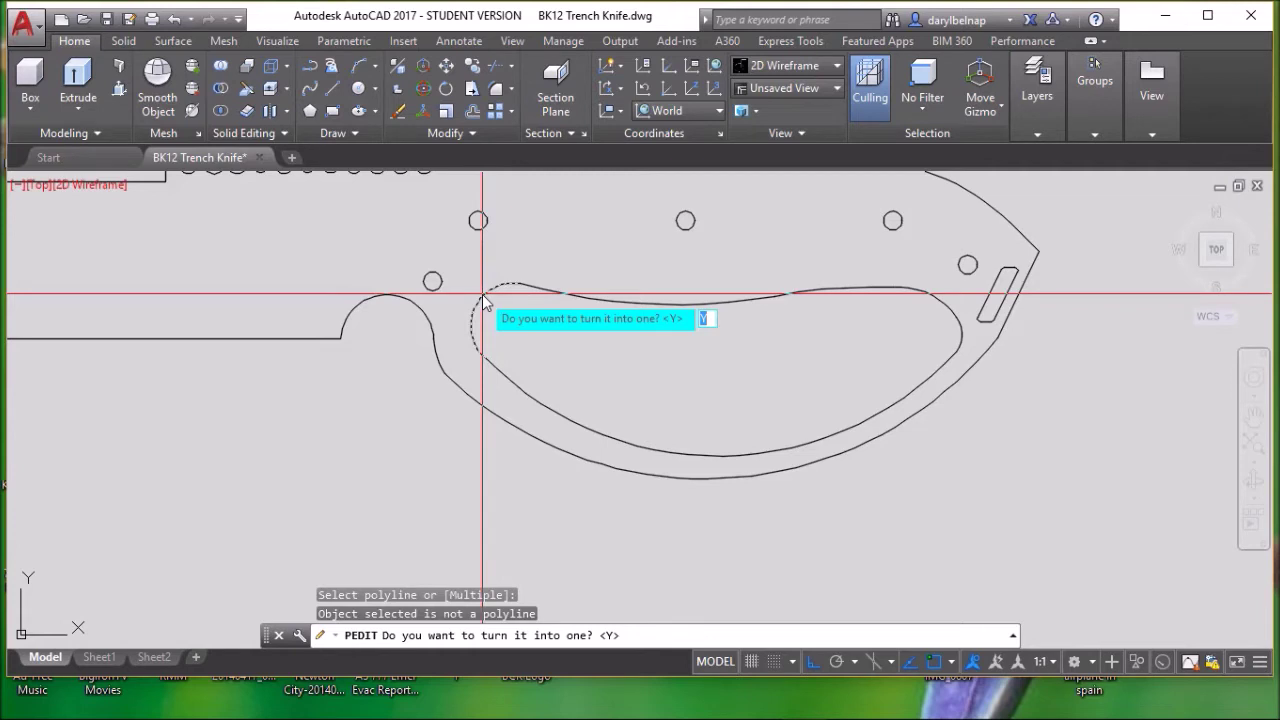
key(Return)
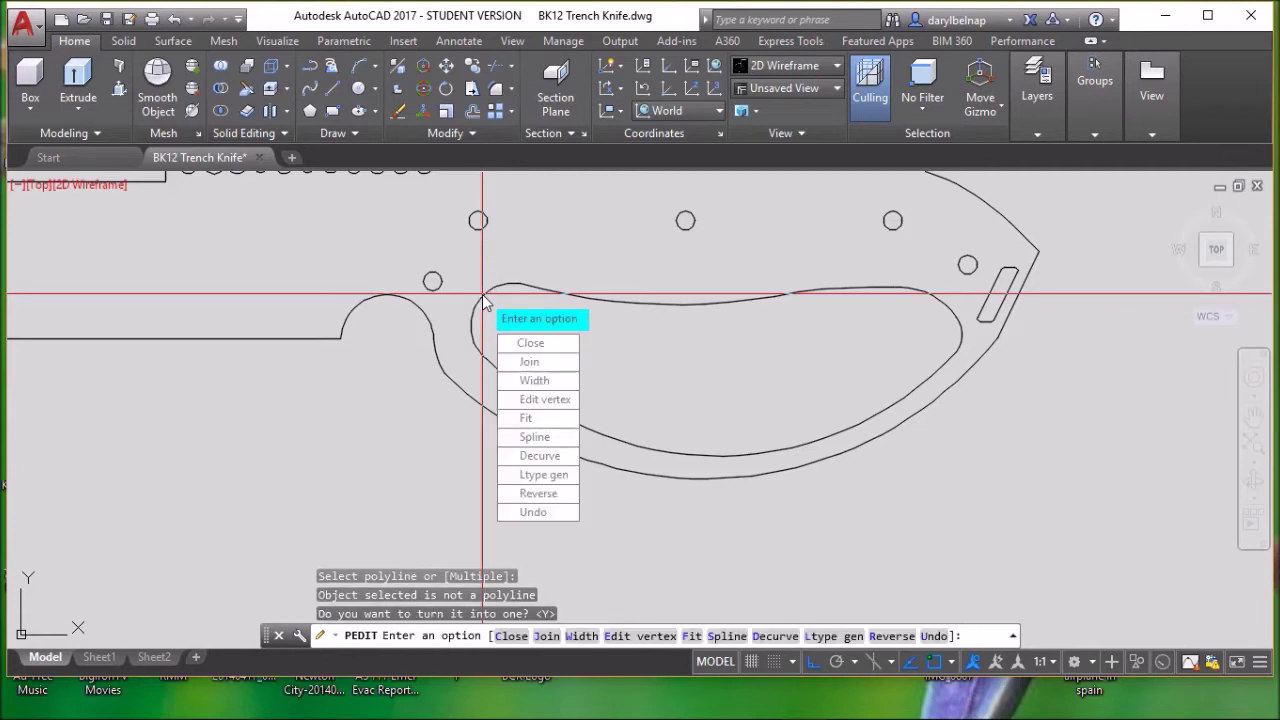
click(528, 362)
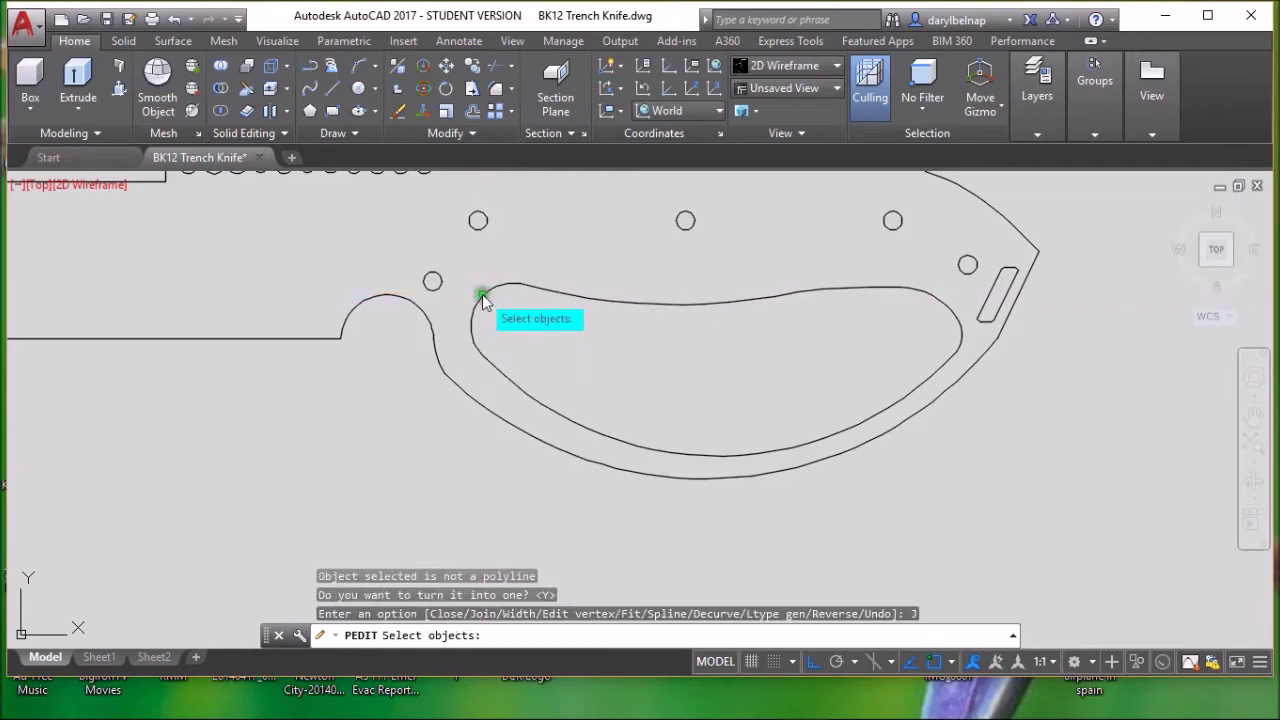
click(557, 298)
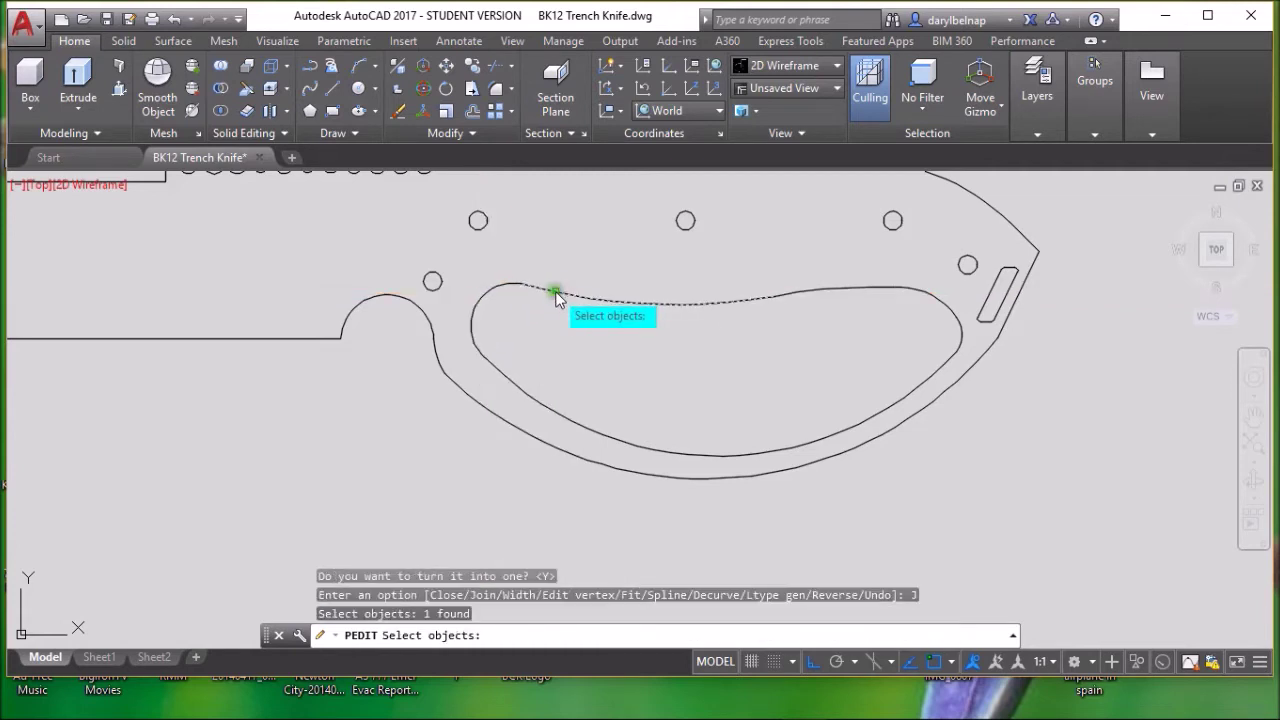
click(788, 295)
click(909, 290)
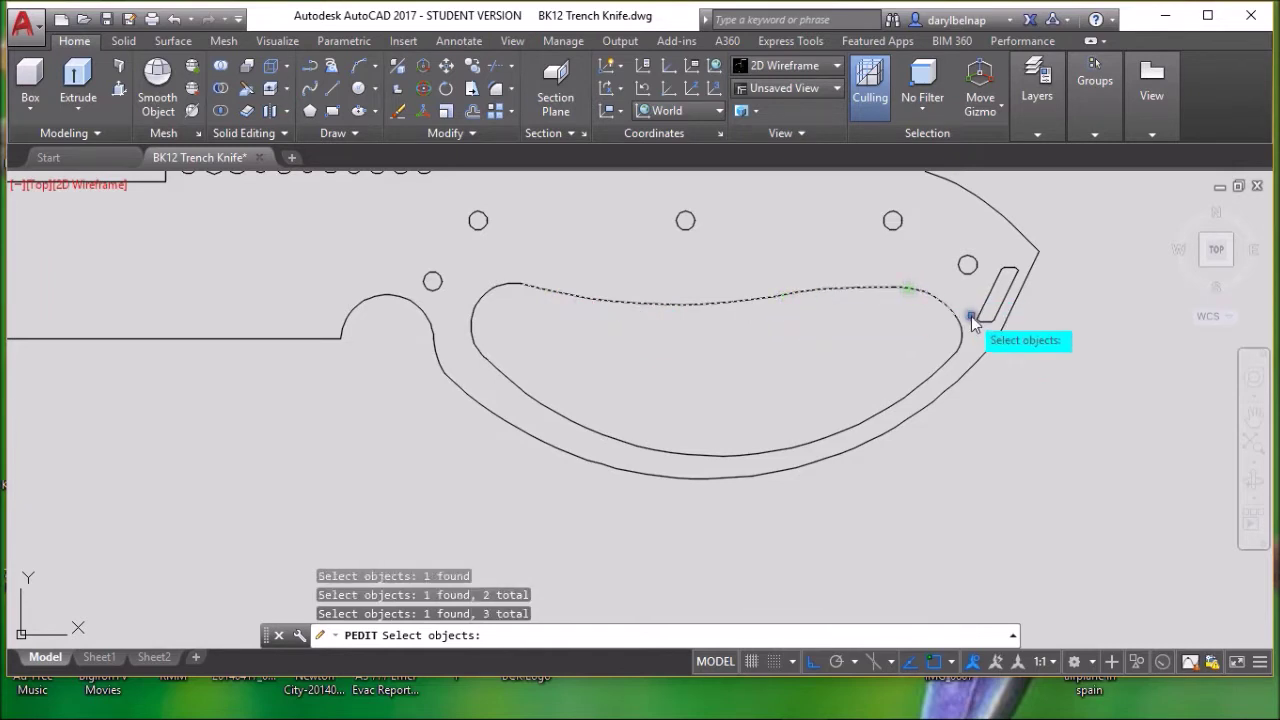
click(946, 364)
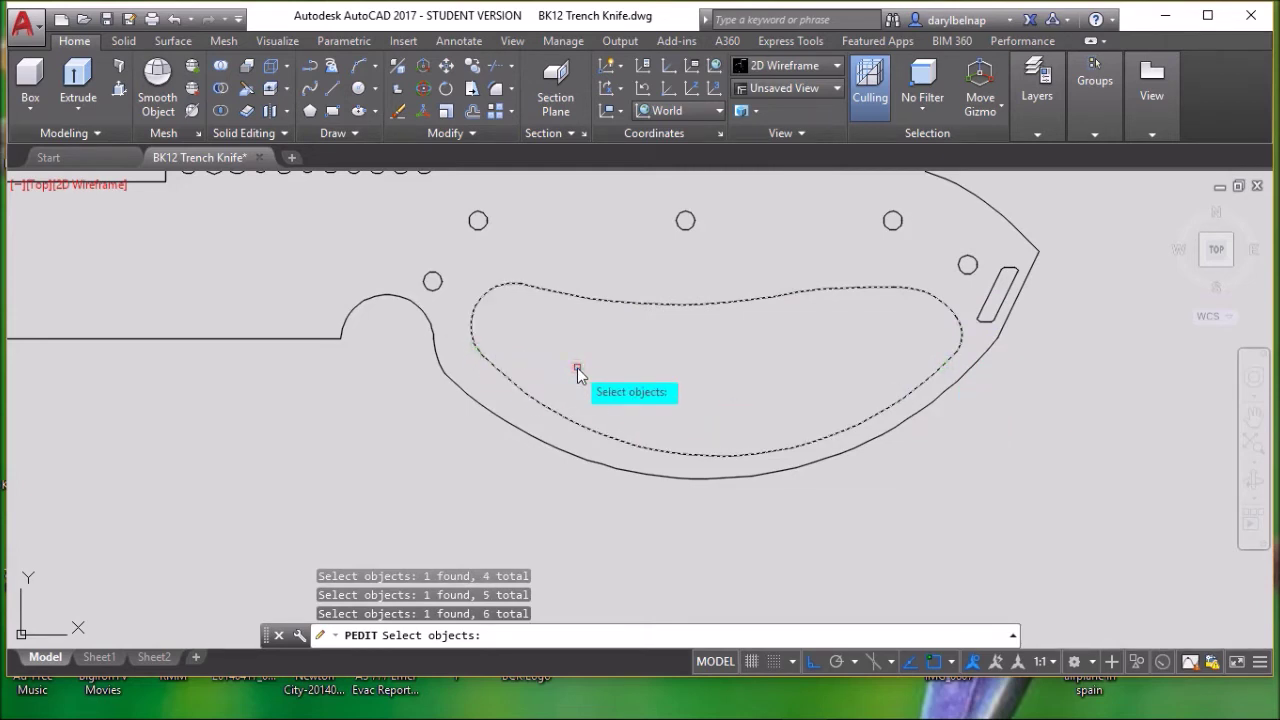
key(Return)
key(Return)
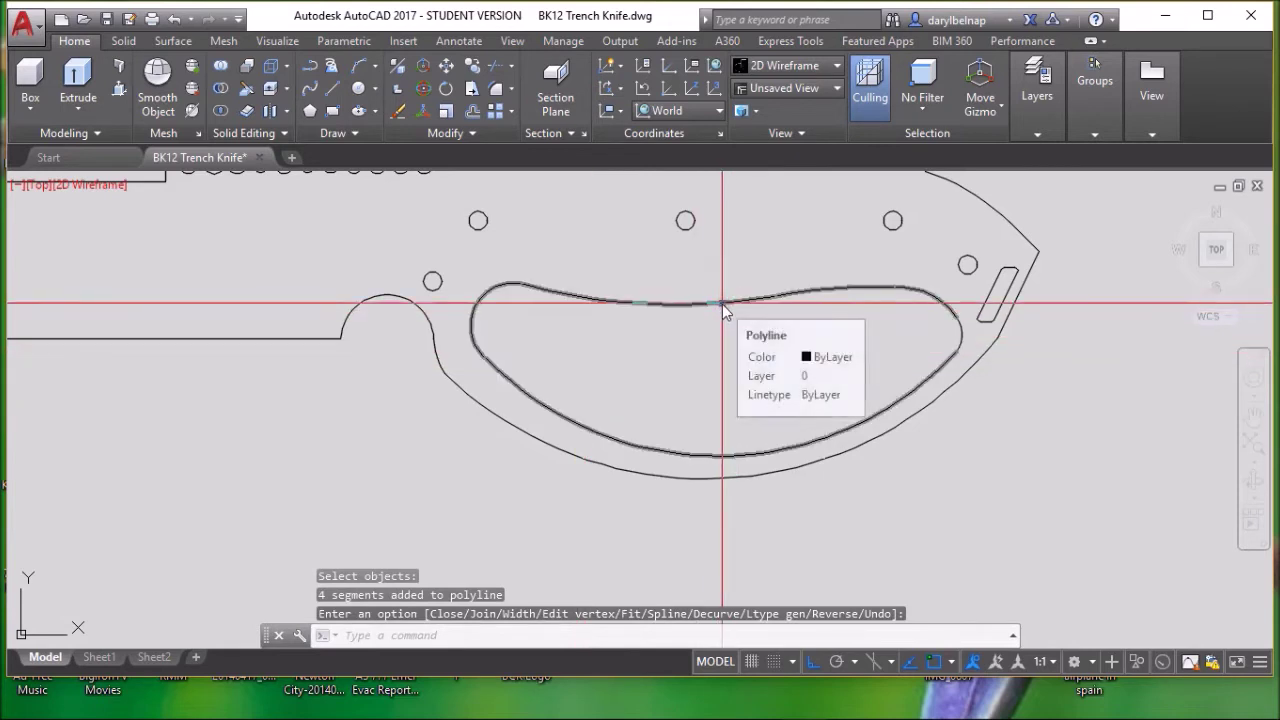
Zoom in, select the outer outline segments near the handle, follow them, then clear the selection.
scroll(971, 350, up, 6)
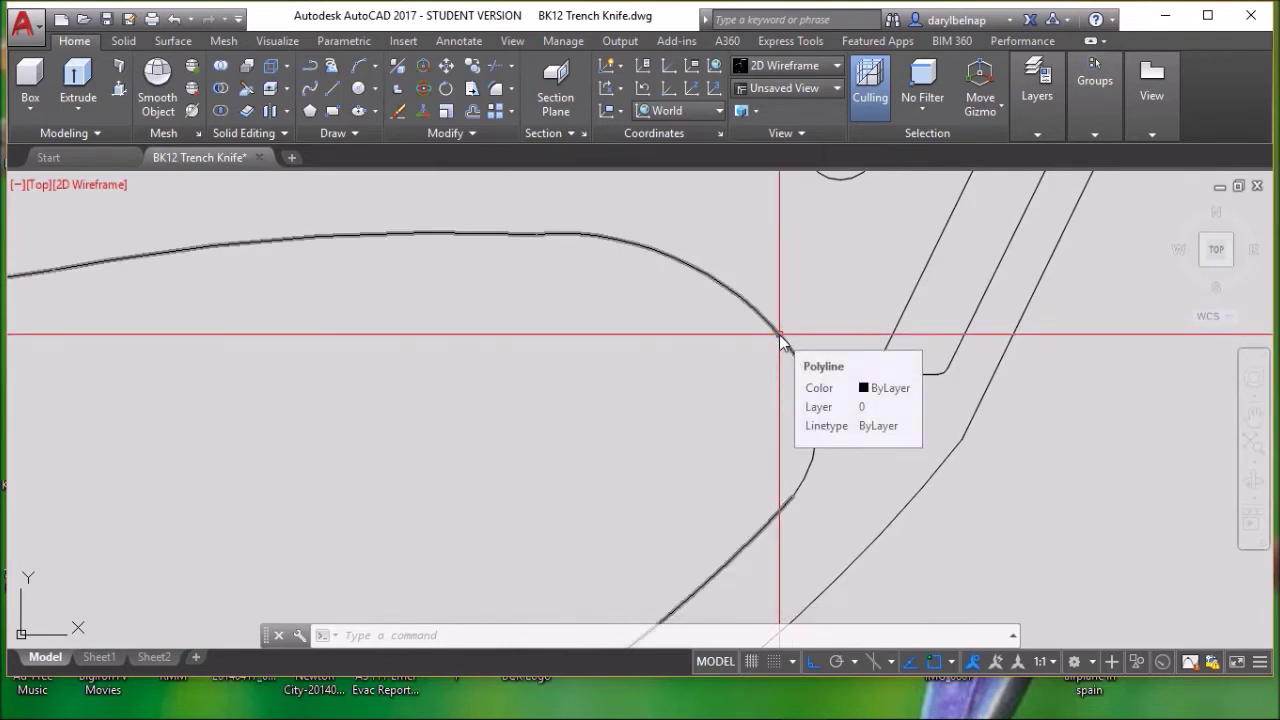
scroll(791, 371, up, 5)
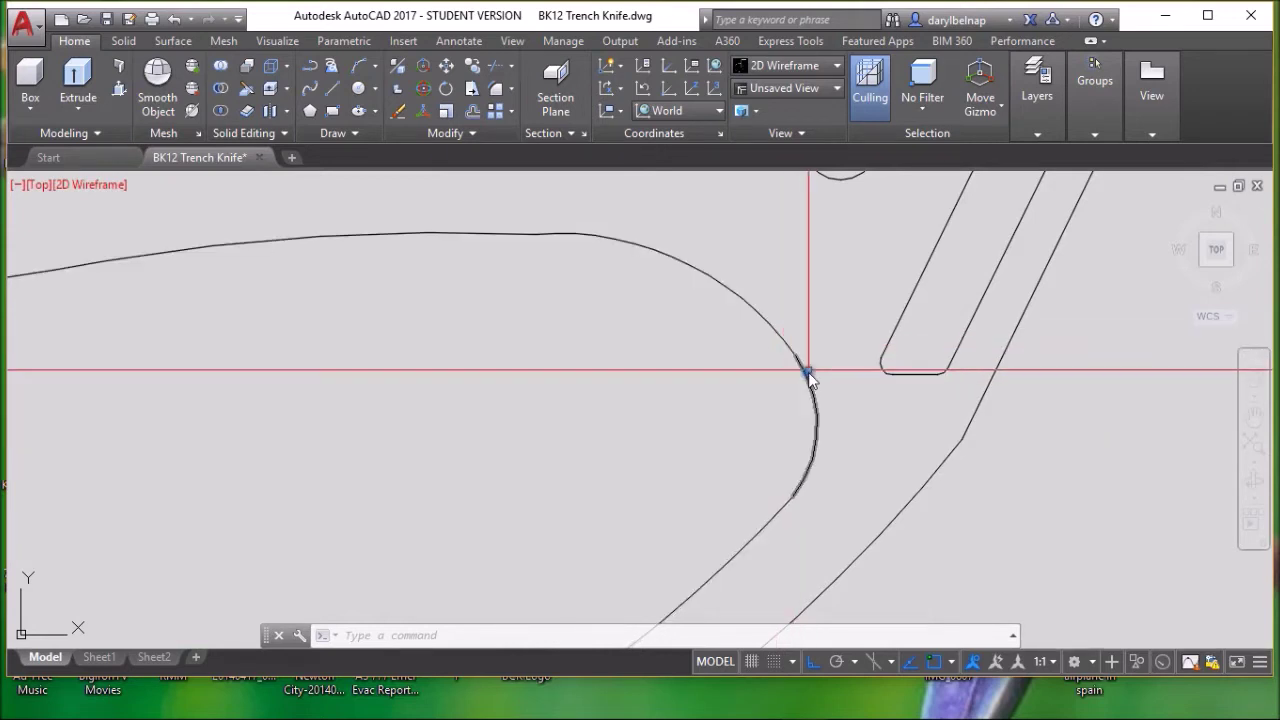
scroll(806, 376, up, 4)
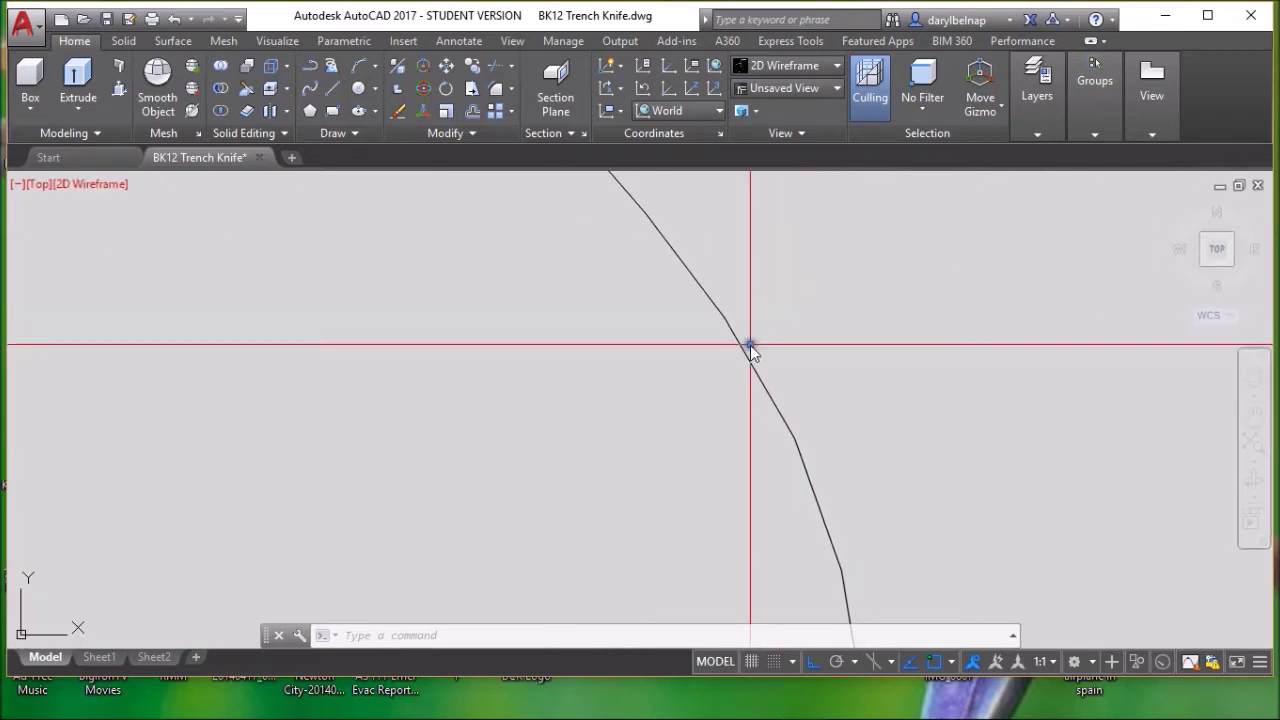
scroll(732, 319, up, 1)
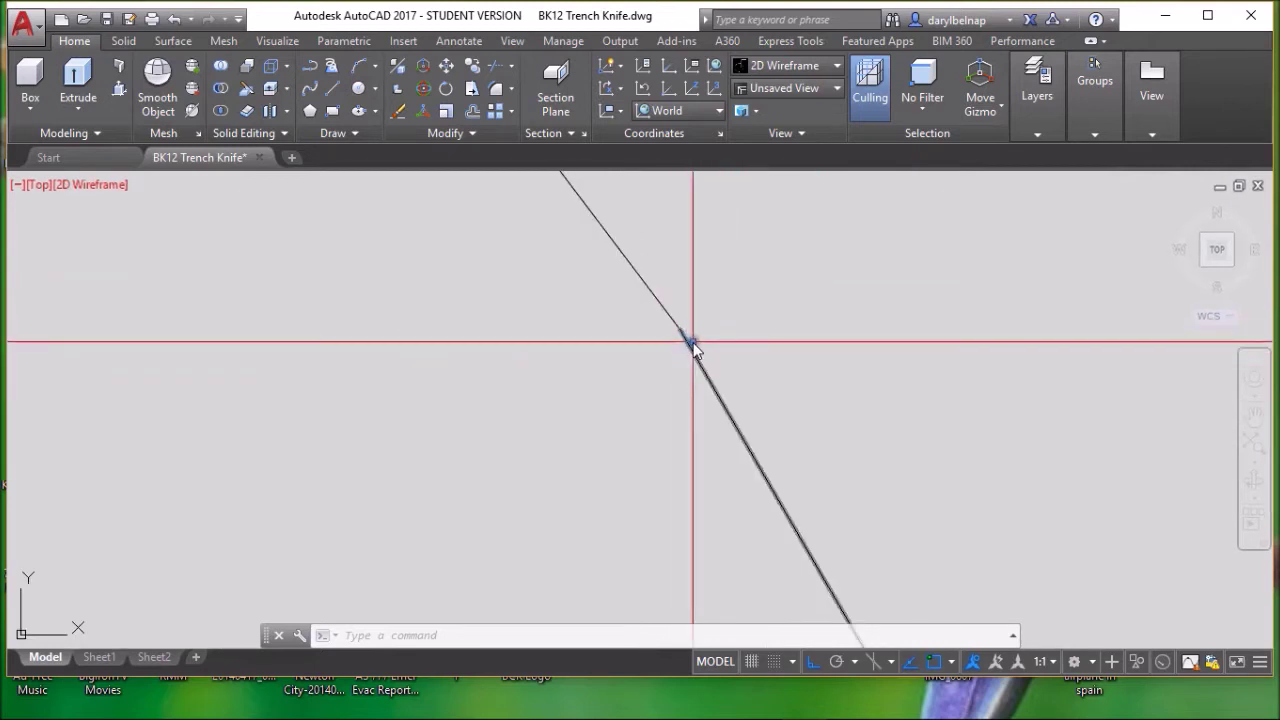
click(686, 343)
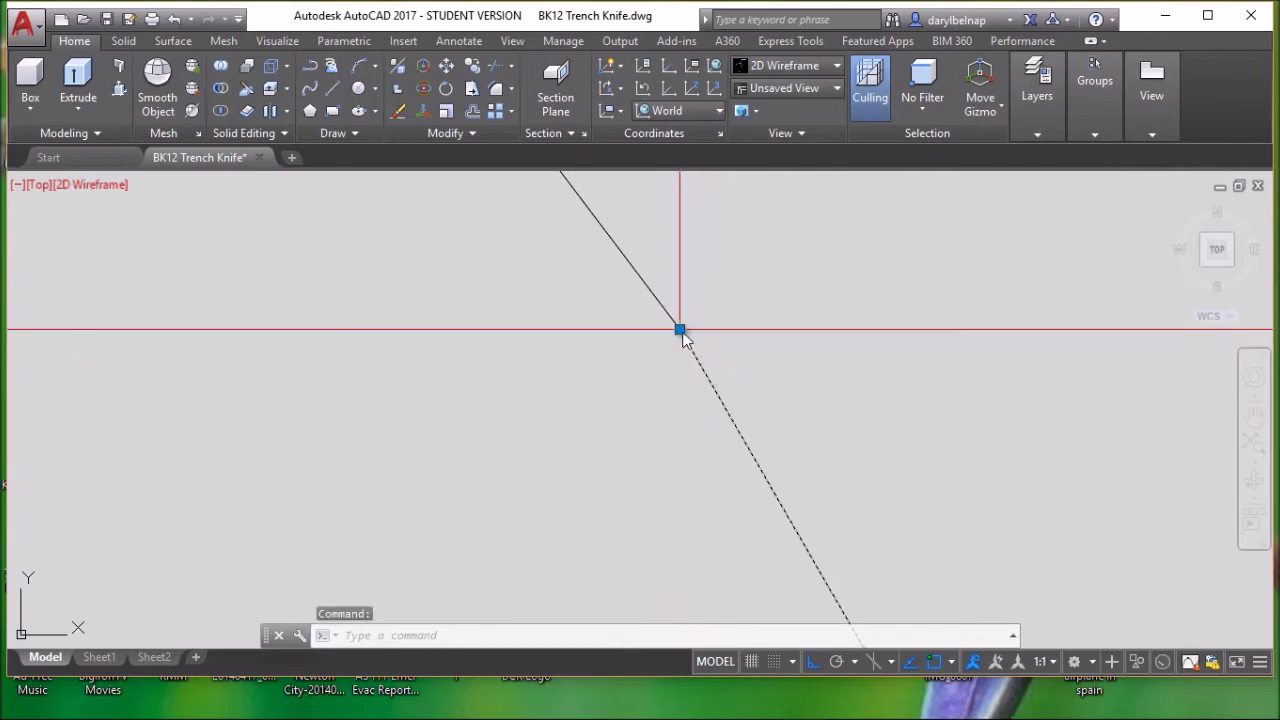
click(662, 305)
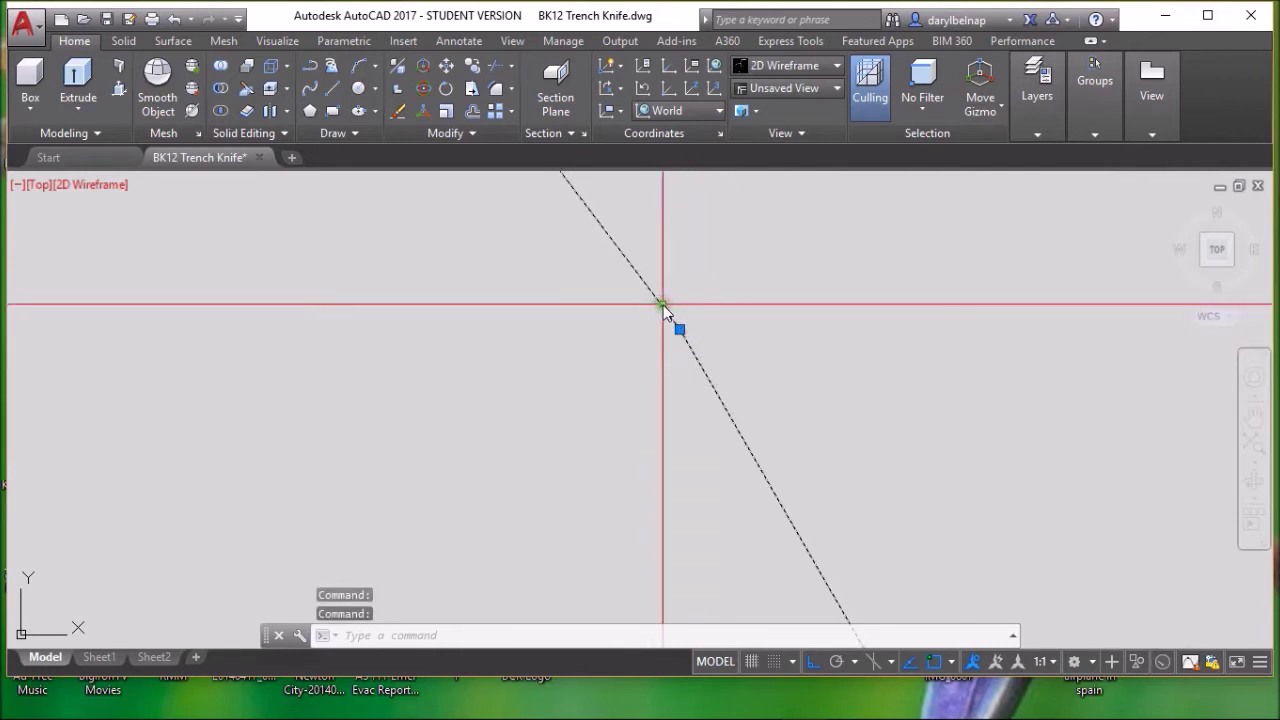
mouse_move(663, 305)
middle_down()
mouse_move(711, 334)
mouse_move(818, 450)
mouse_move(794, 214)
middle_up()
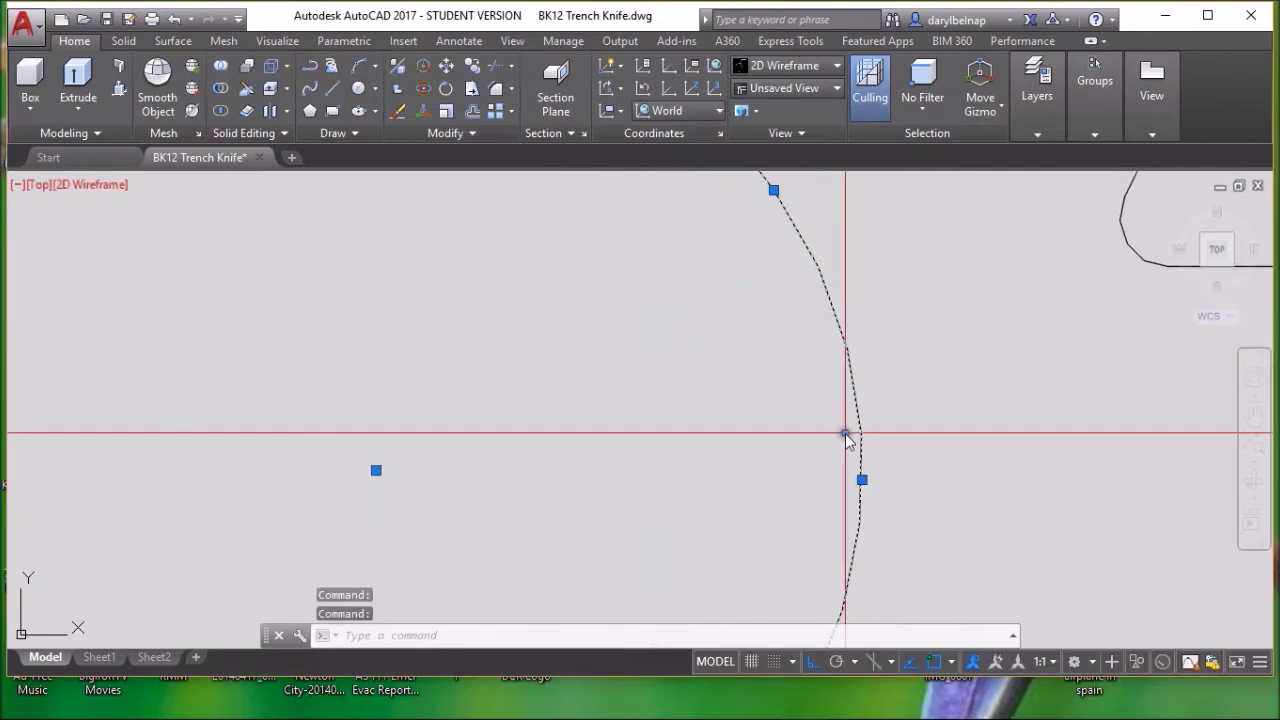
scroll(846, 434, up, 2)
middle_drag(920, 480, 898, 322)
scroll(905, 310, down, 5)
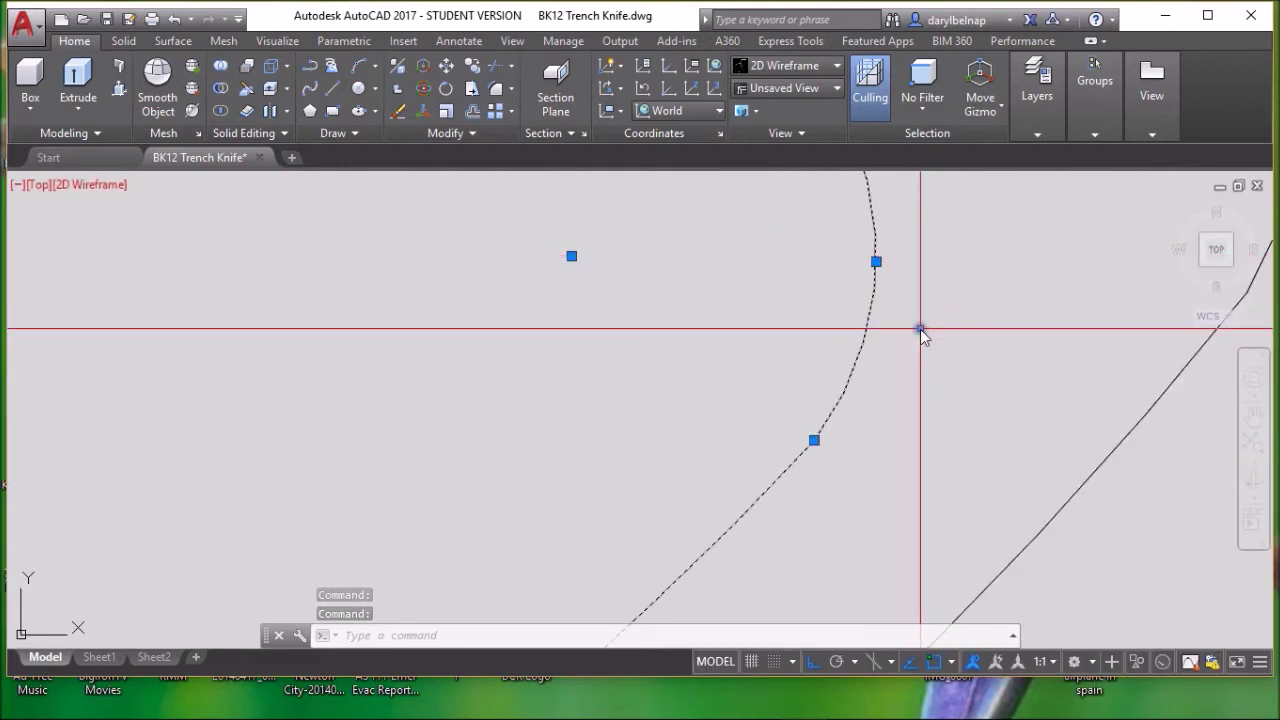
scroll(920, 331, up, 2)
middle_drag(797, 480, 852, 398)
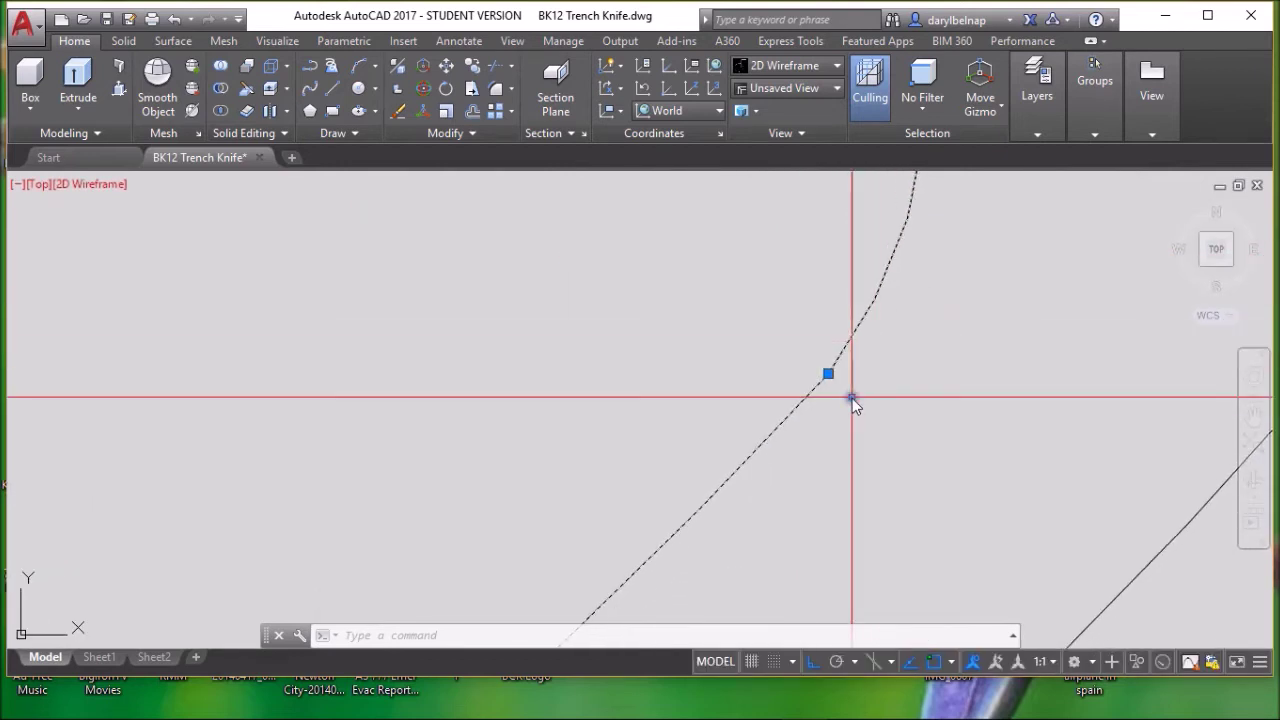
key(Escape)
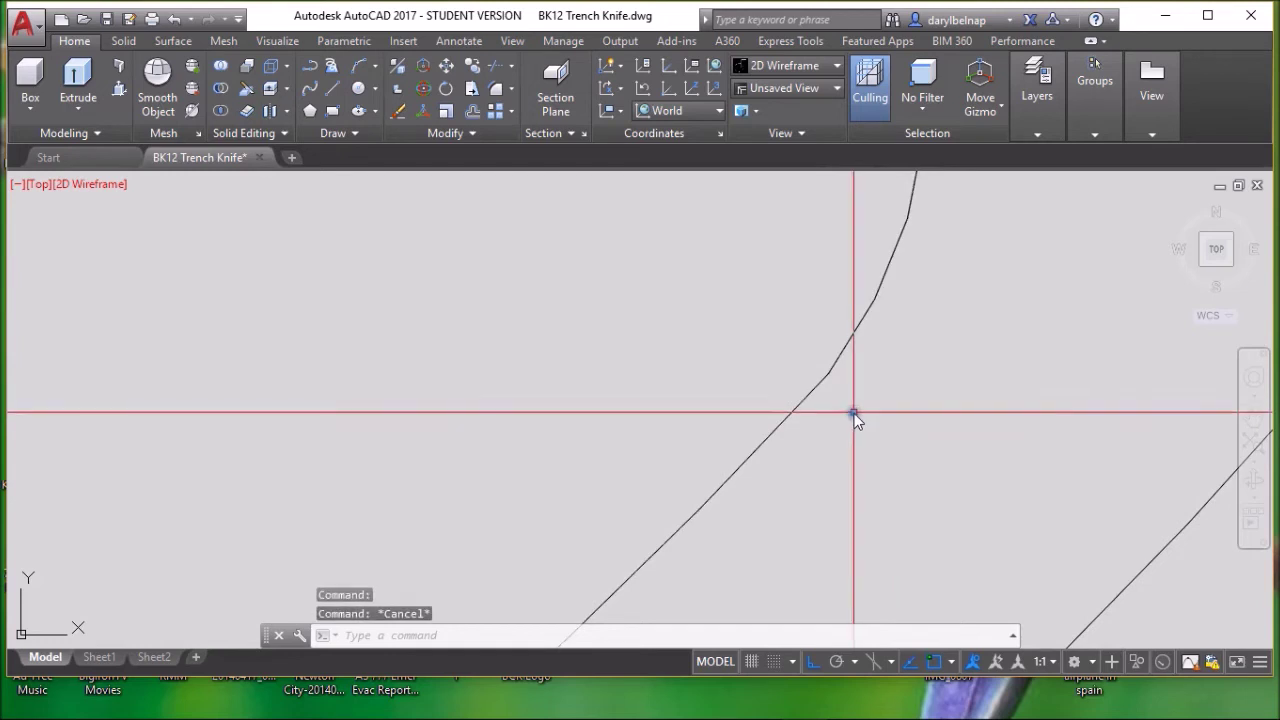
Erase the small arc at the tight bend of the finger opening.
middle_drag(851, 420, 837, 360)
scroll(834, 420, up, 5)
scroll(827, 429, down, 5)
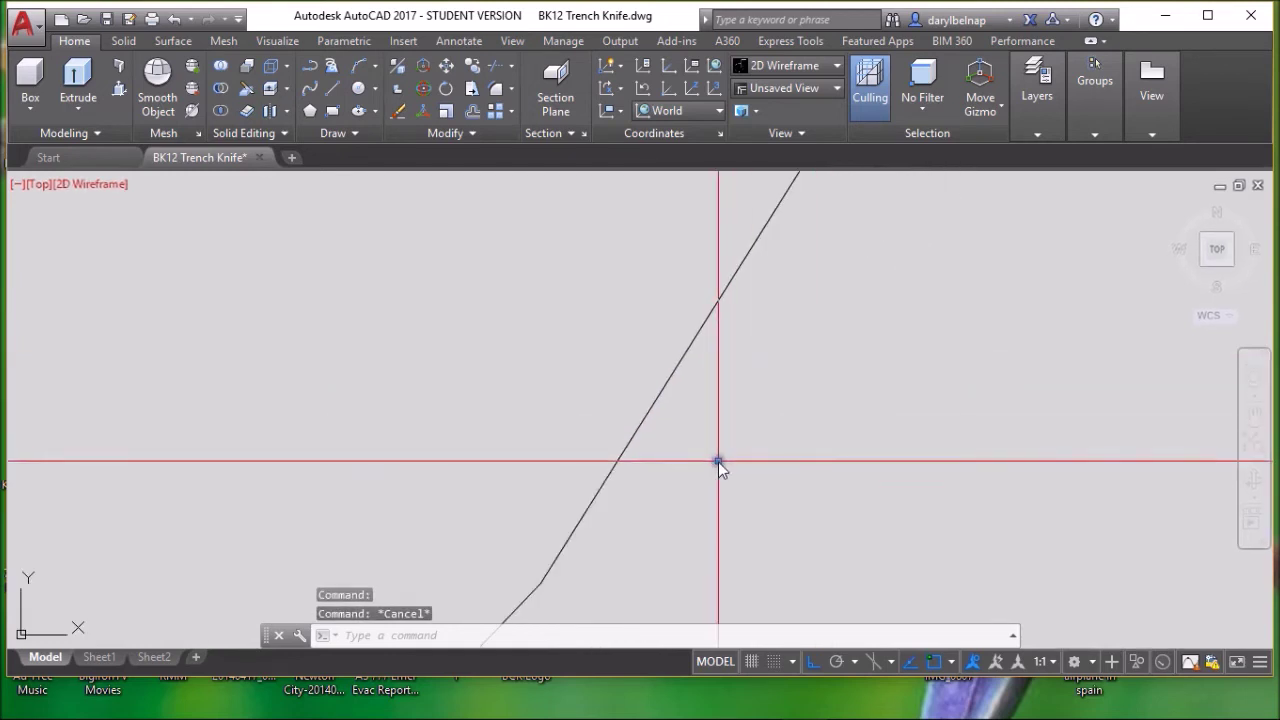
scroll(888, 356, down, 2)
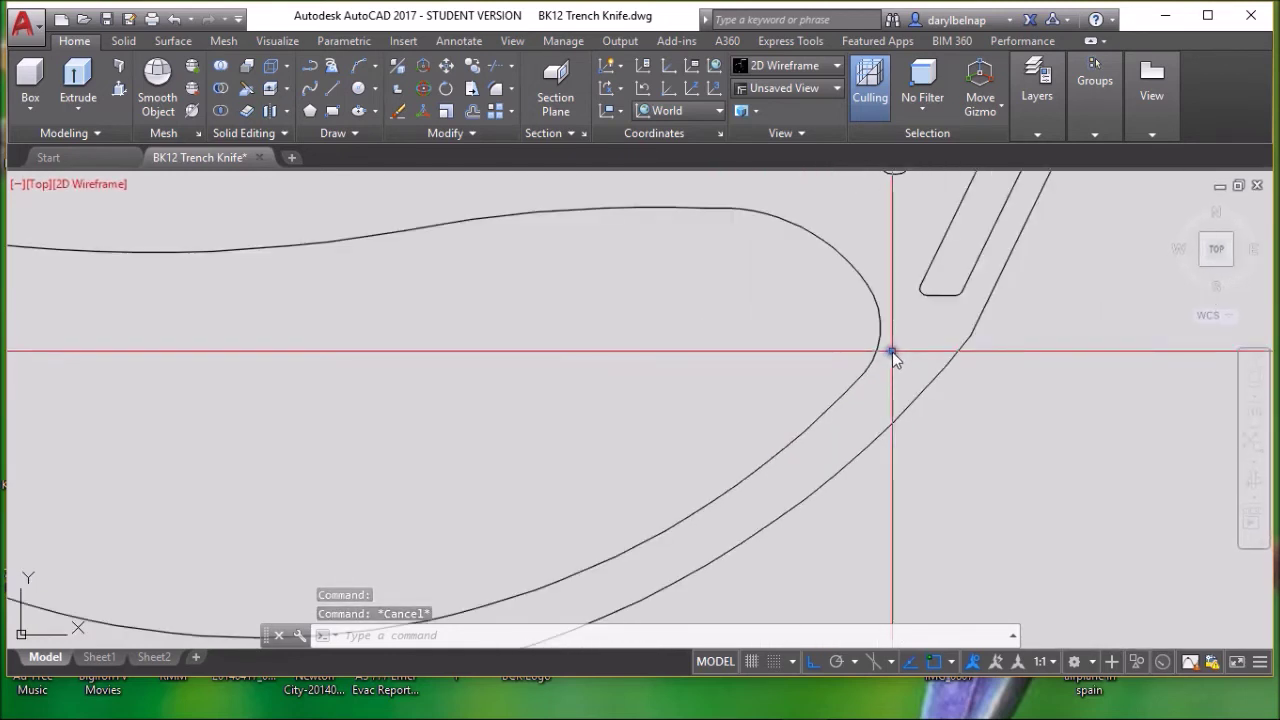
scroll(791, 371, up, 3)
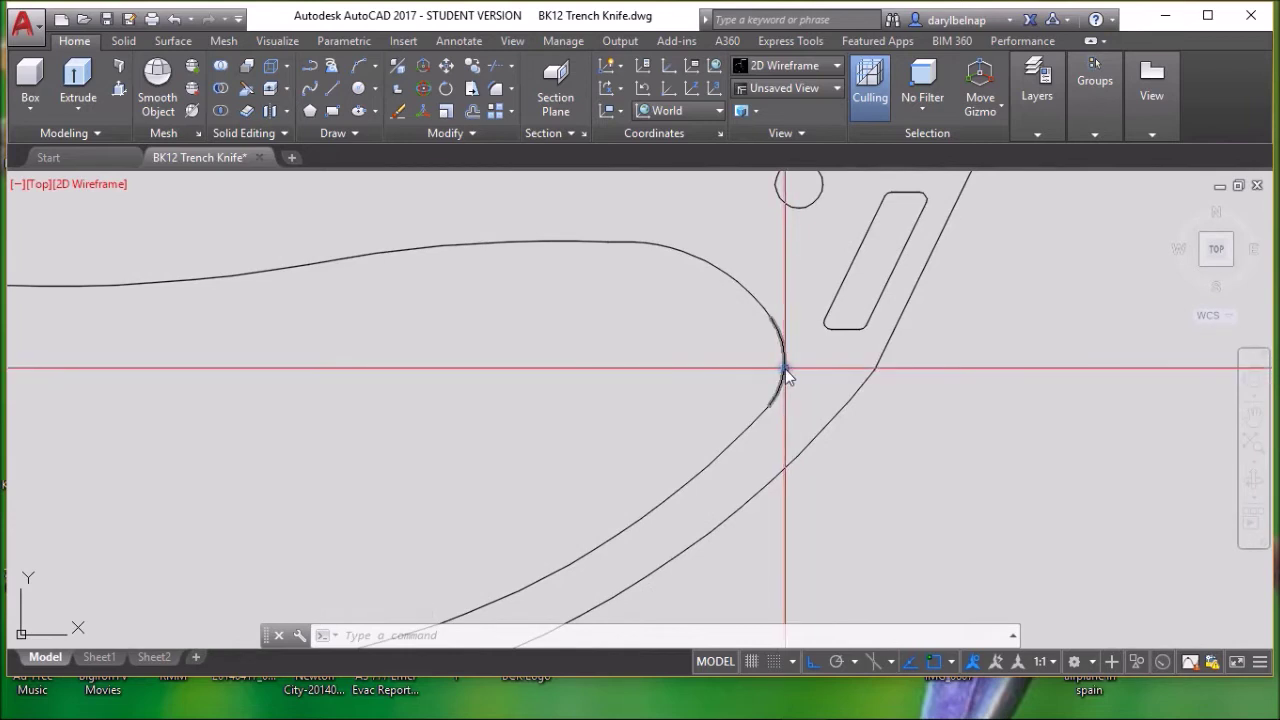
click(784, 370)
right_click(793, 282)
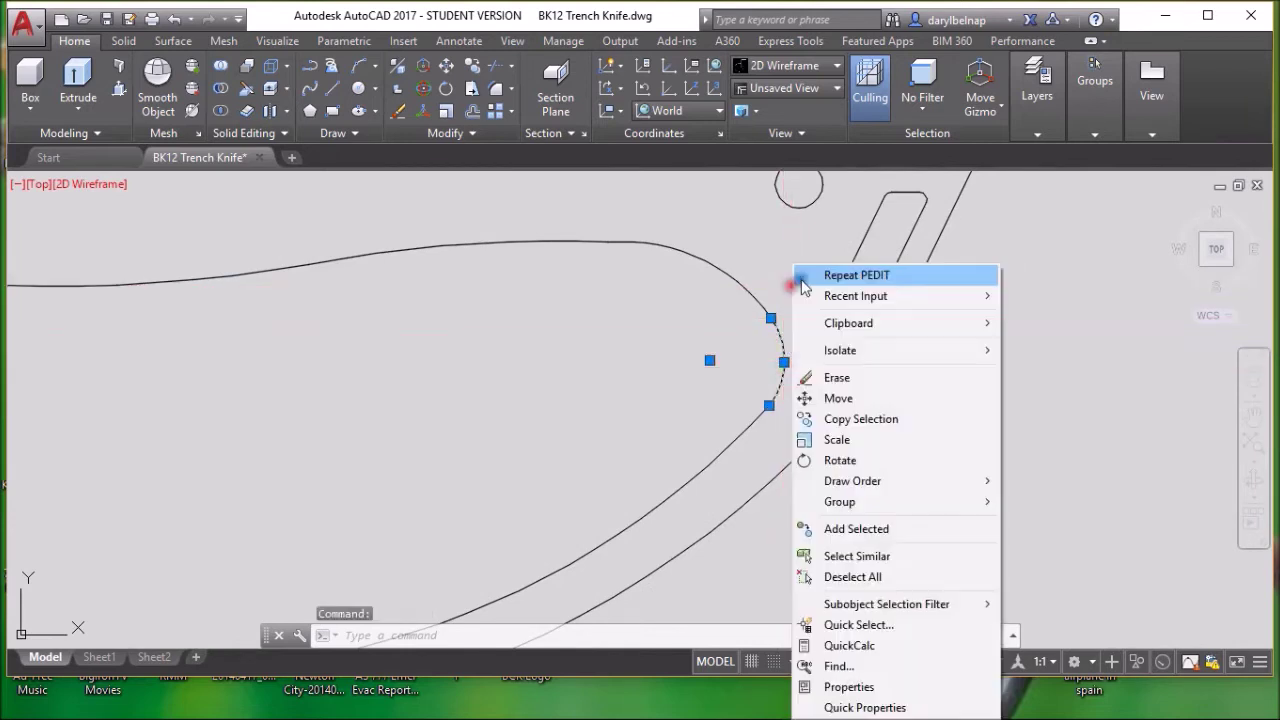
click(836, 378)
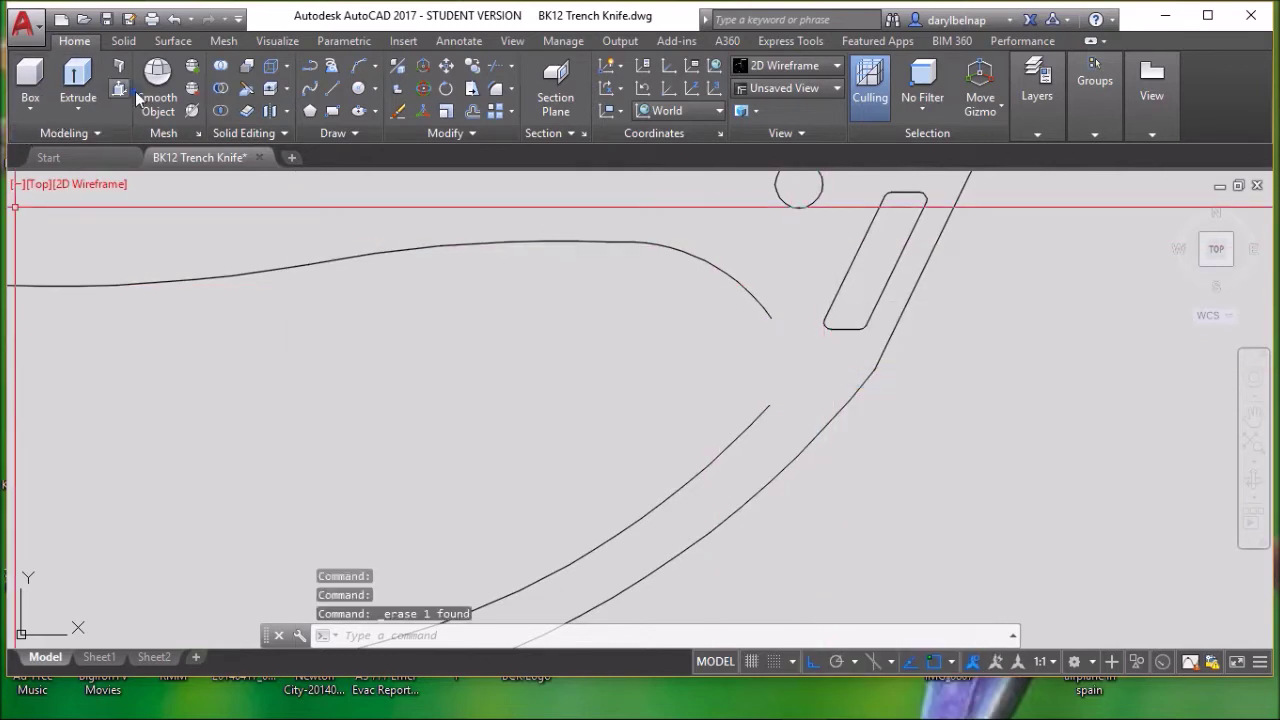
Draw a 3-point arc from the upper curve's endpoint to the lower curve's endpoint across the gap.
click(358, 67)
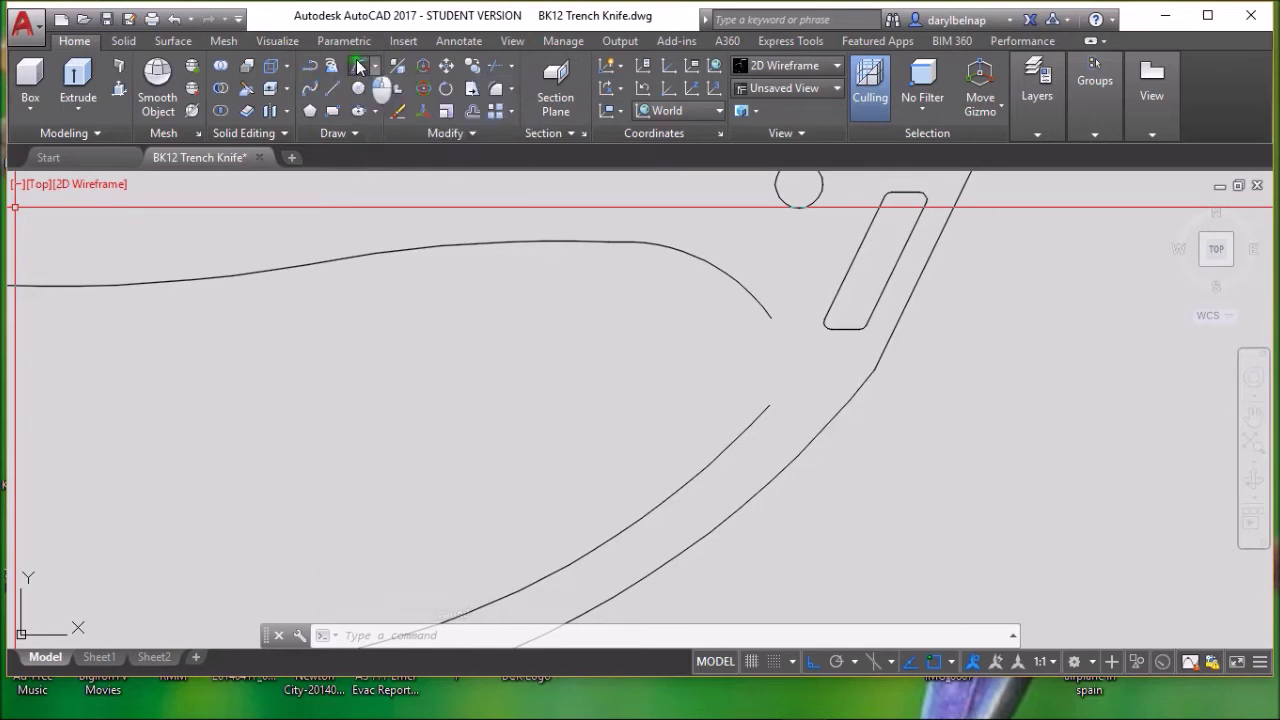
click(771, 319)
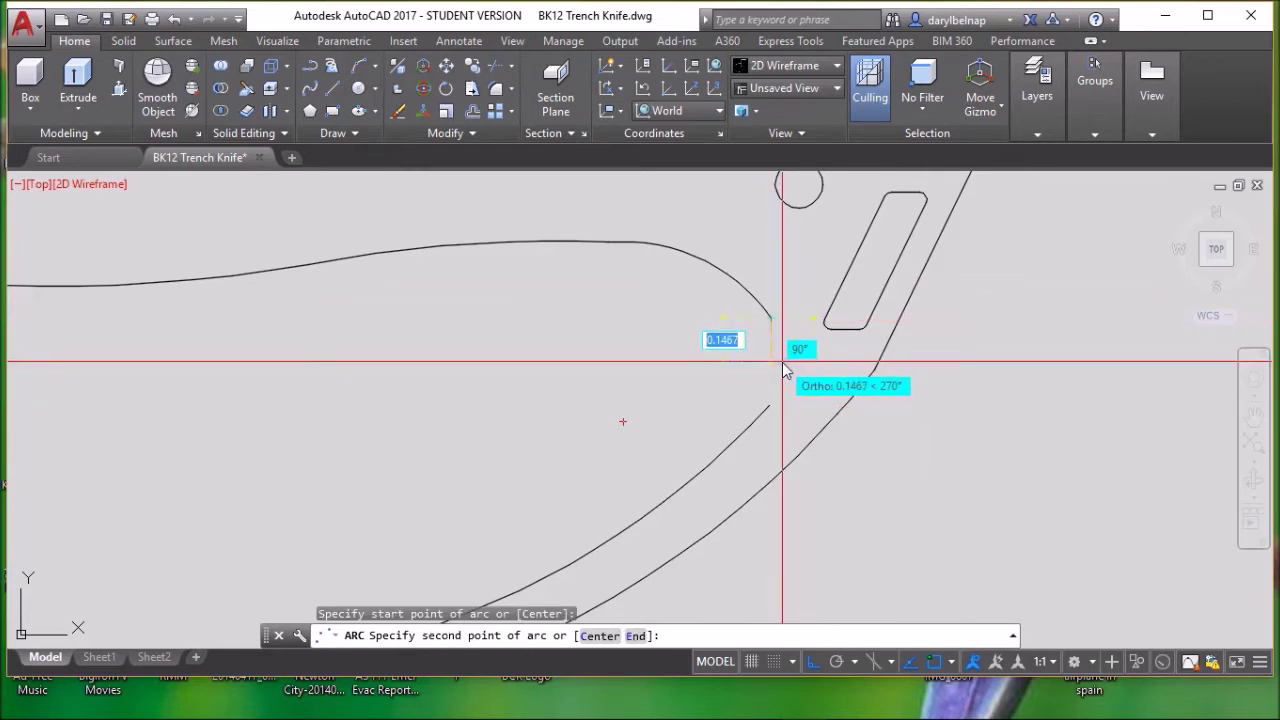
click(768, 390)
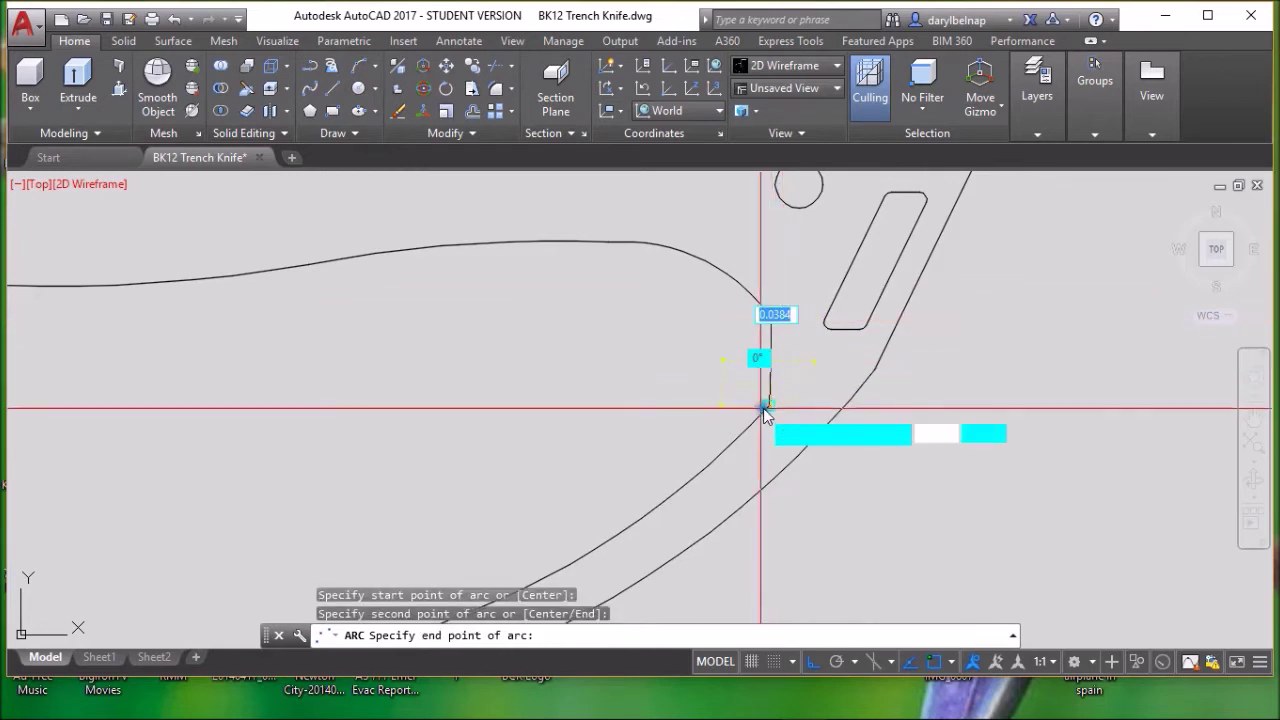
click(769, 407)
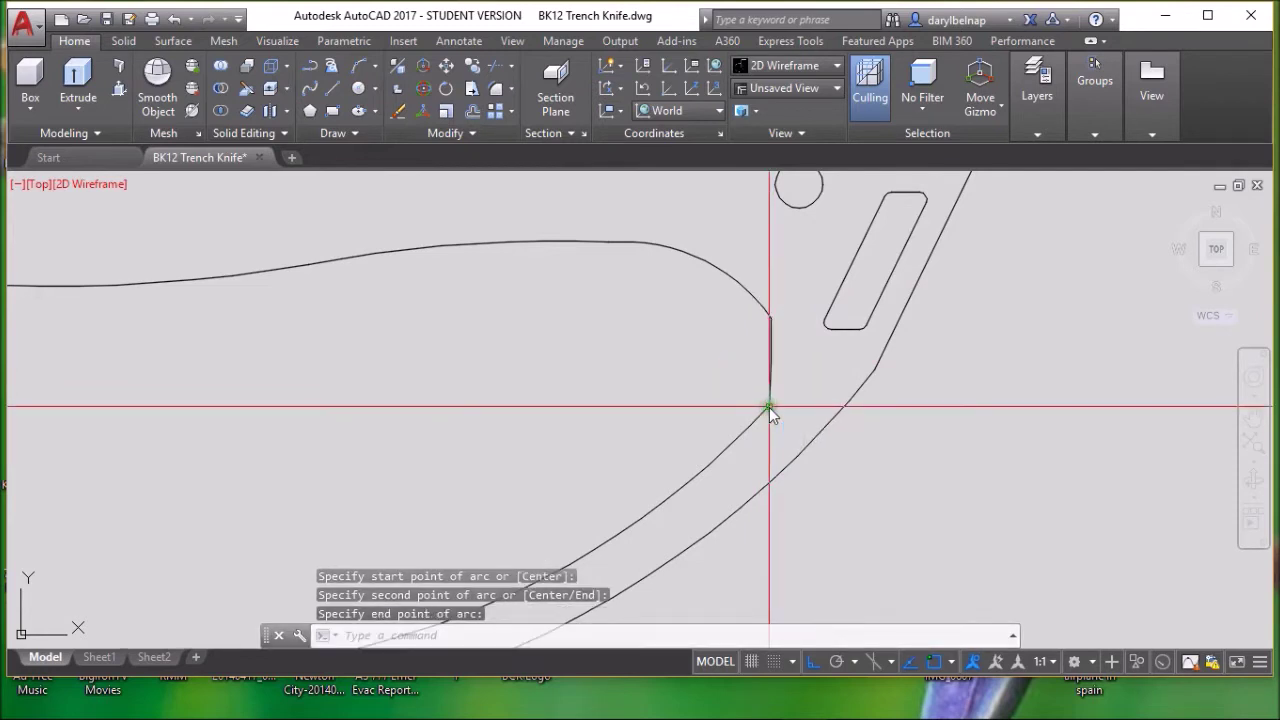
key(Escape)
Grip-stretch the new arc's midpoint outward so it follows the opening's curve.
click(770, 359)
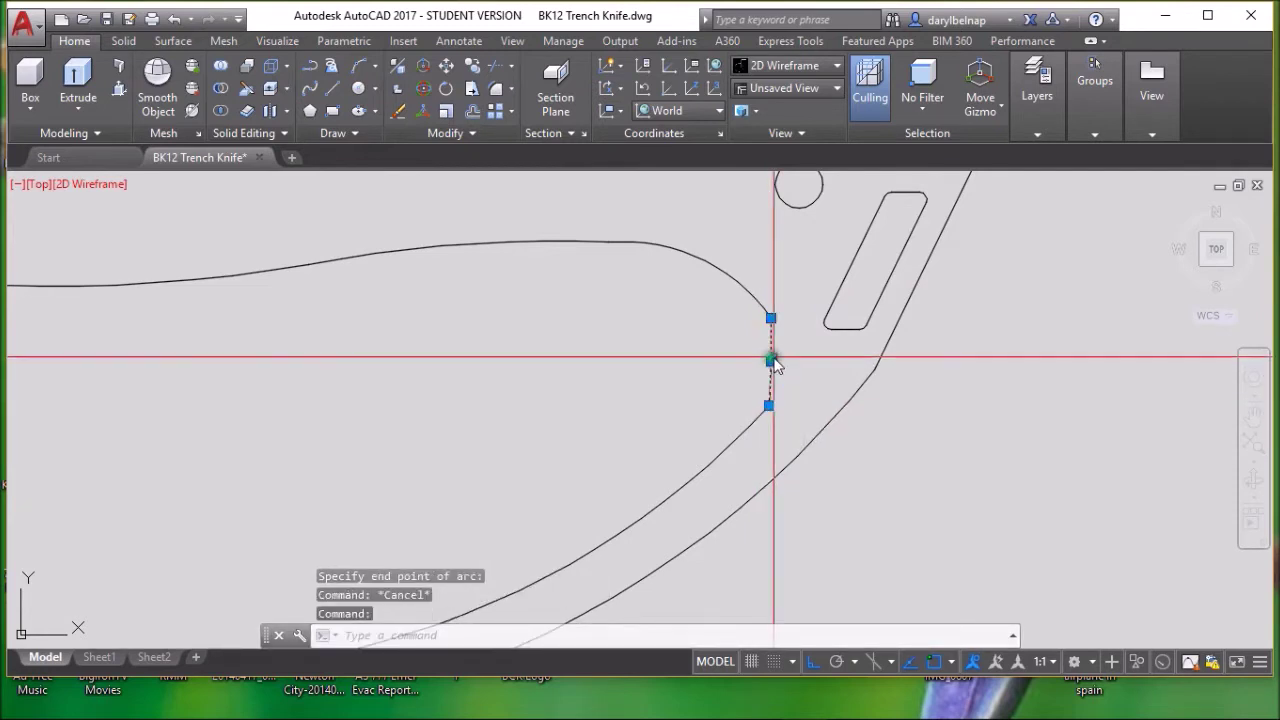
click(771, 361)
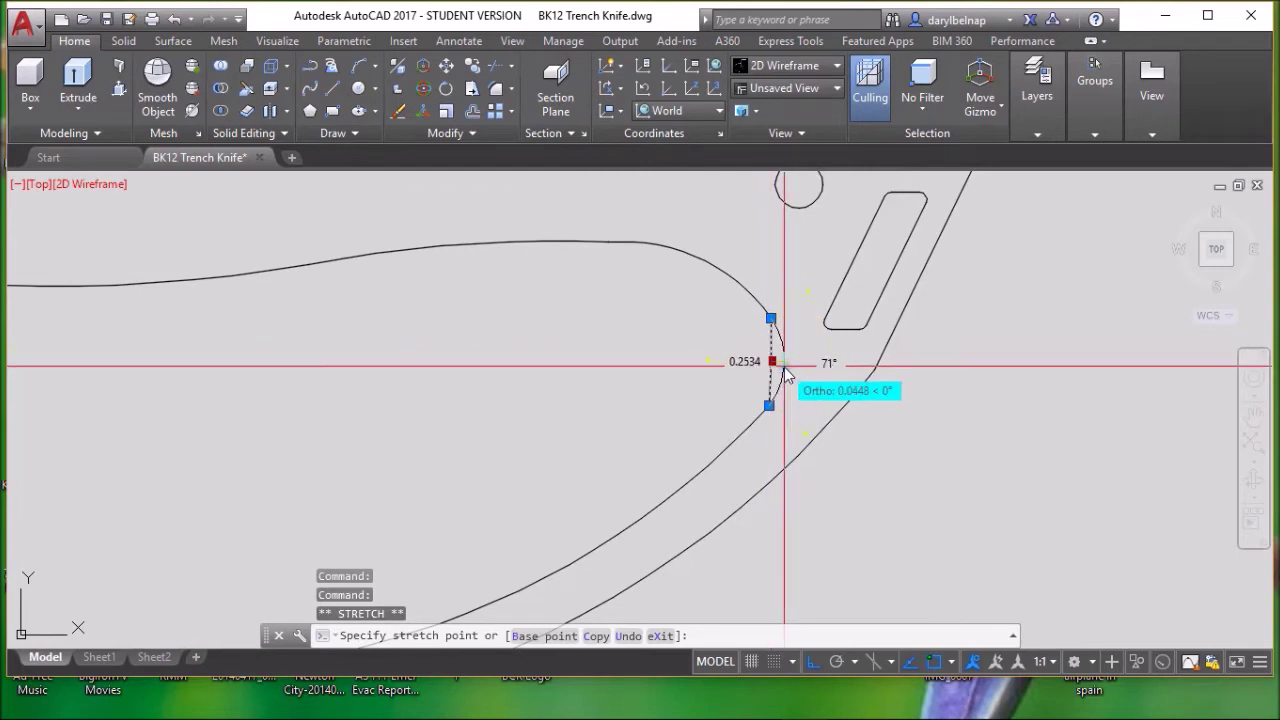
click(785, 370)
click(785, 365)
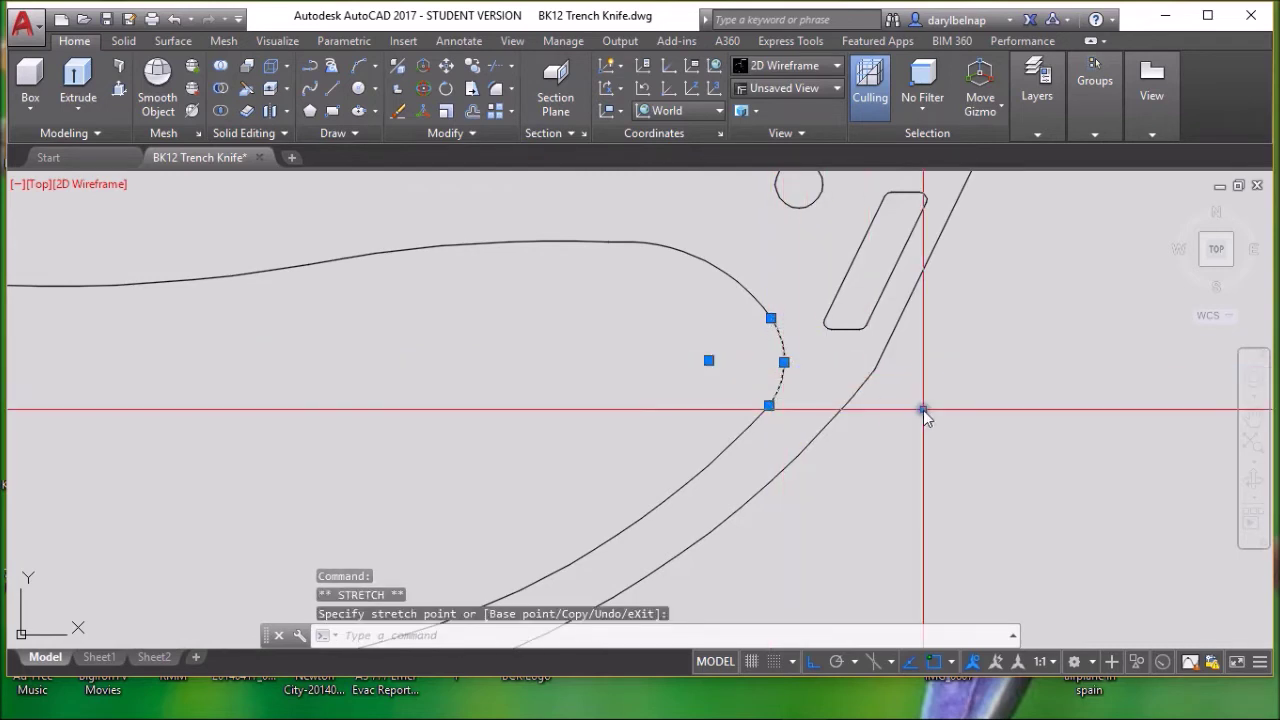
key(Escape)
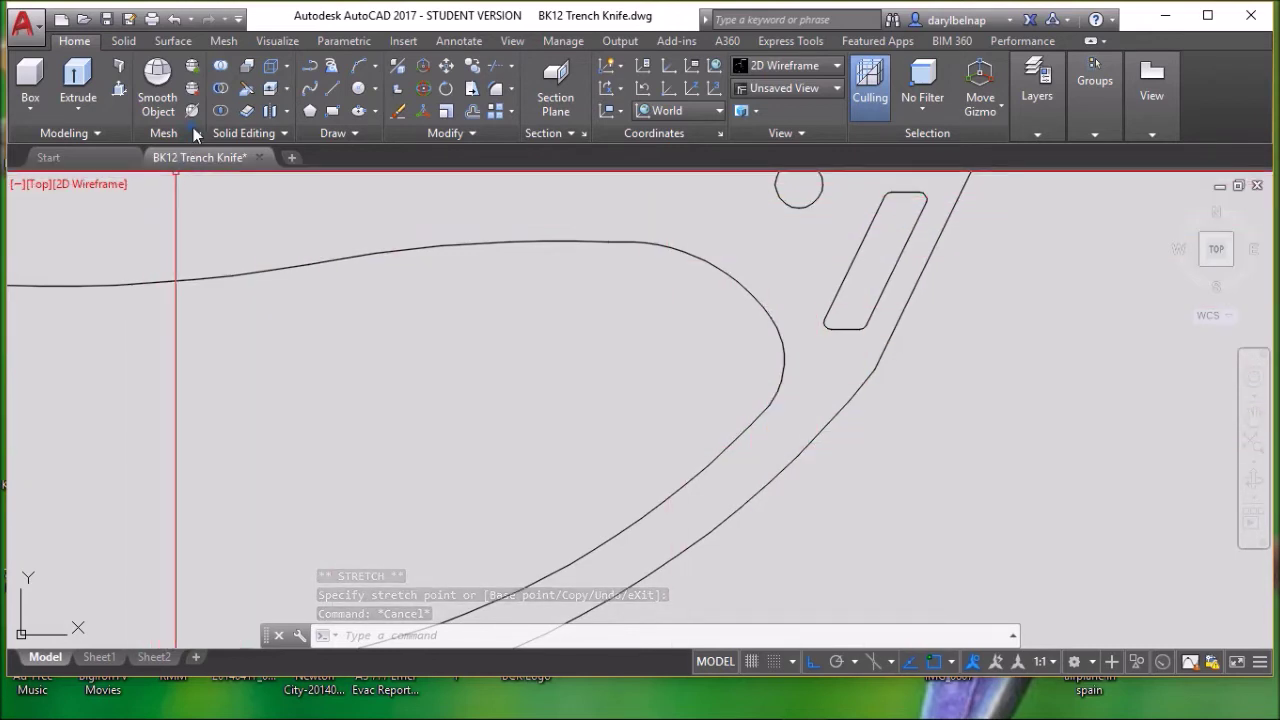
Join the new arc into the finger-opening polyline with Edit Polyline, adding 1 segment.
click(462, 133)
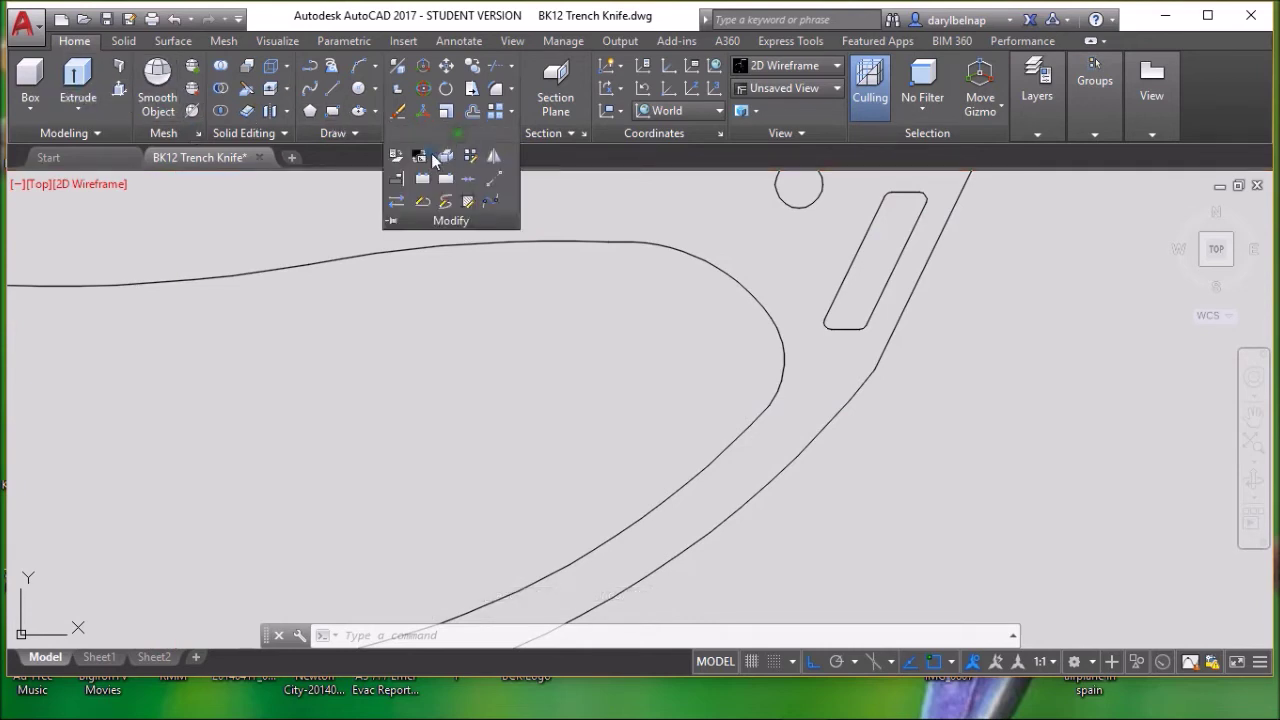
click(425, 205)
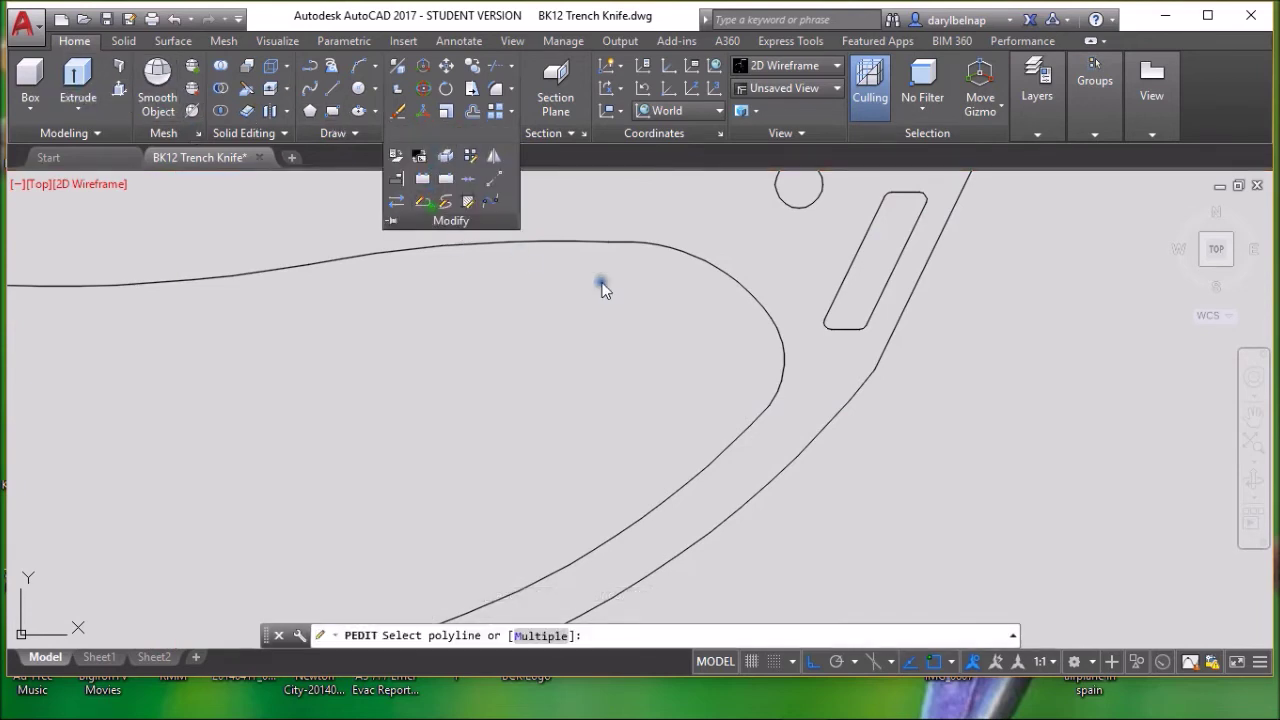
click(740, 287)
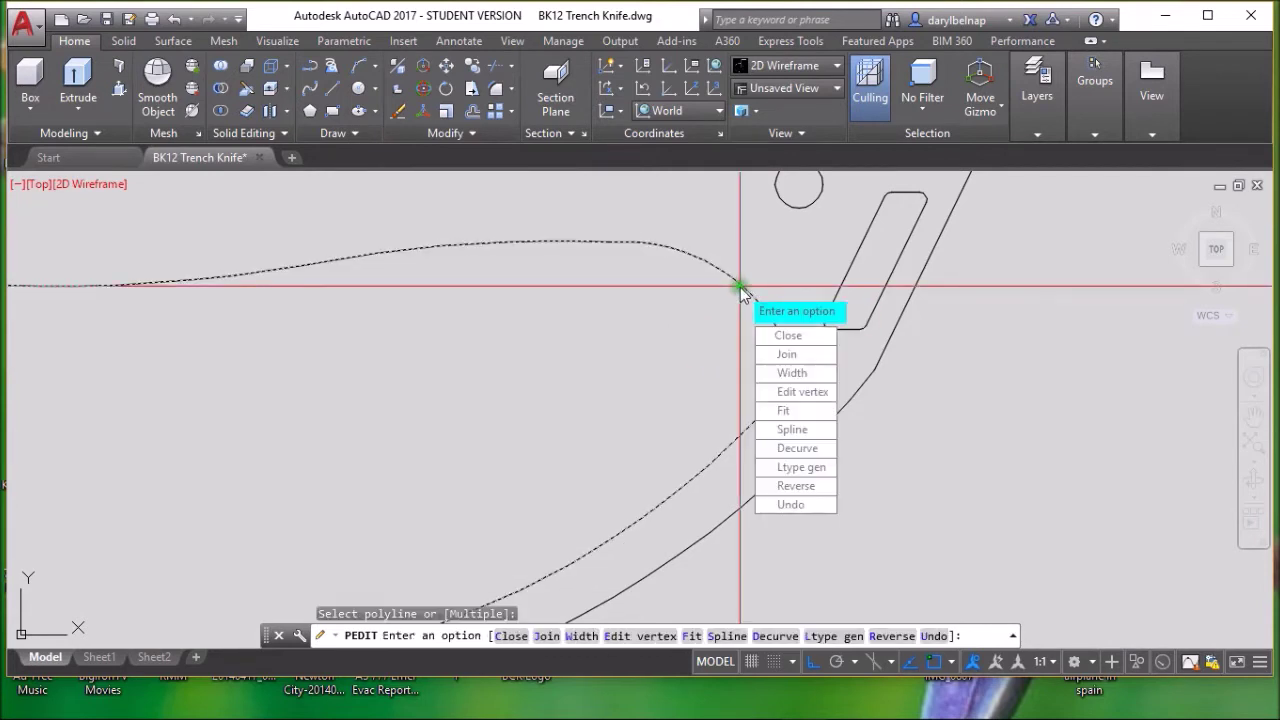
click(788, 355)
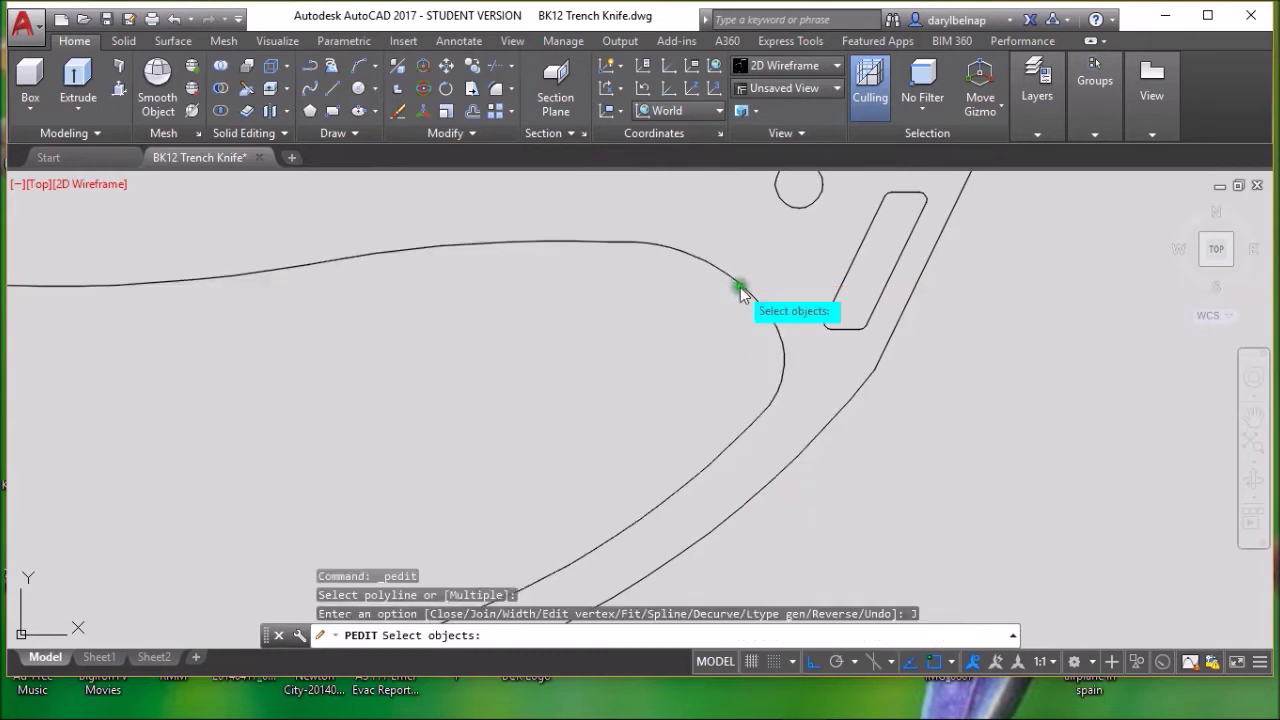
click(779, 336)
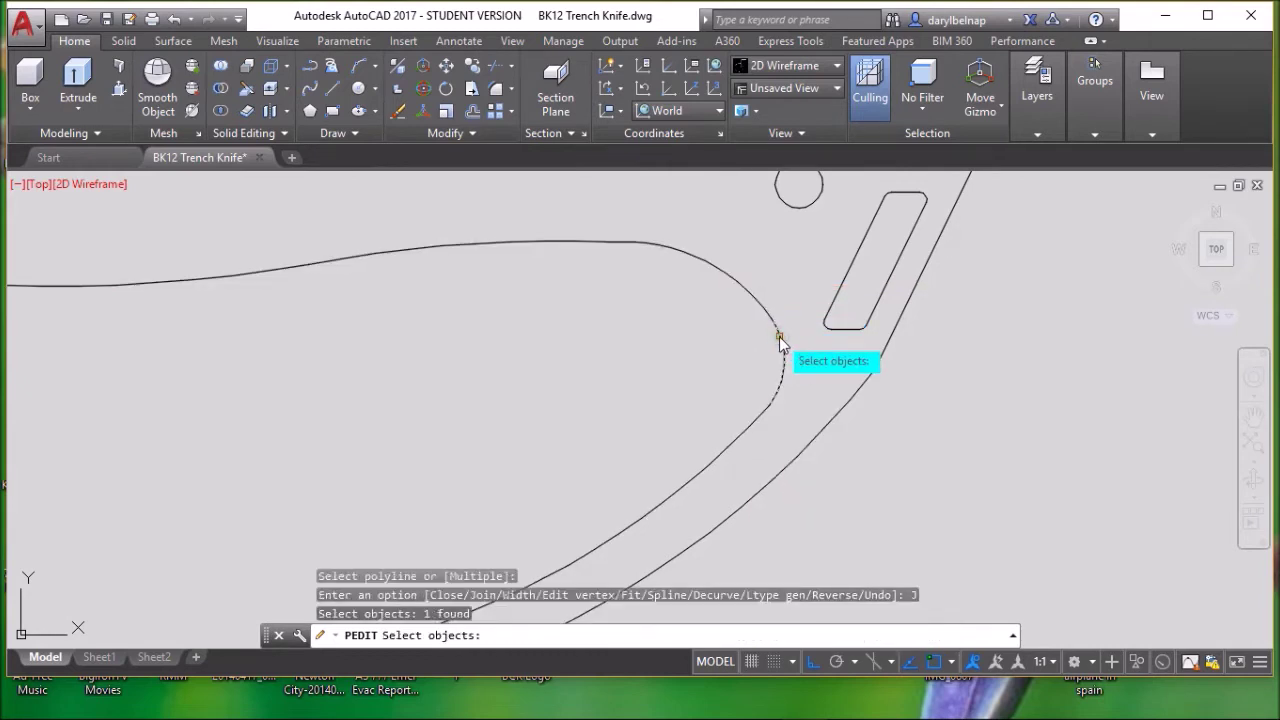
key(Return)
key(Return)
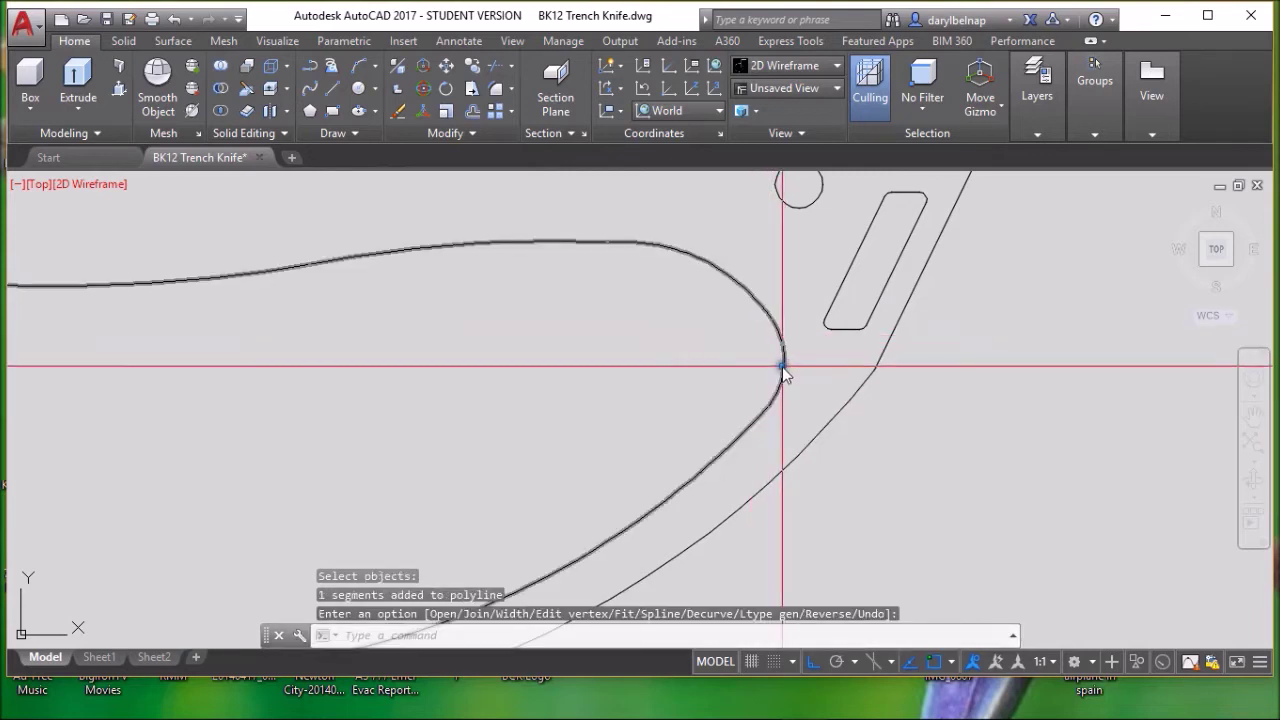
scroll(785, 368, down, 5)
Zoom to the handle holes and angled slot and bring up the Repeat PEDIT option.
scroll(782, 391, up, 6)
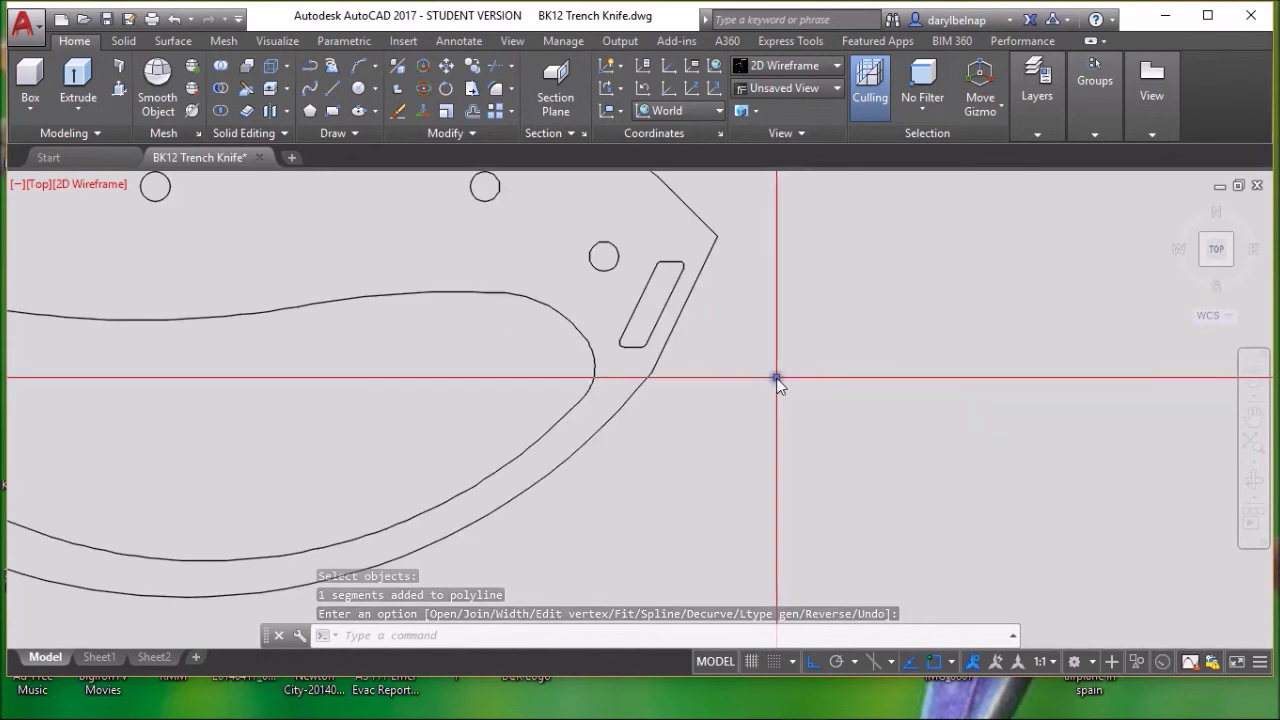
scroll(731, 400, down, 3)
scroll(713, 410, down, 2)
scroll(703, 357, up, 2)
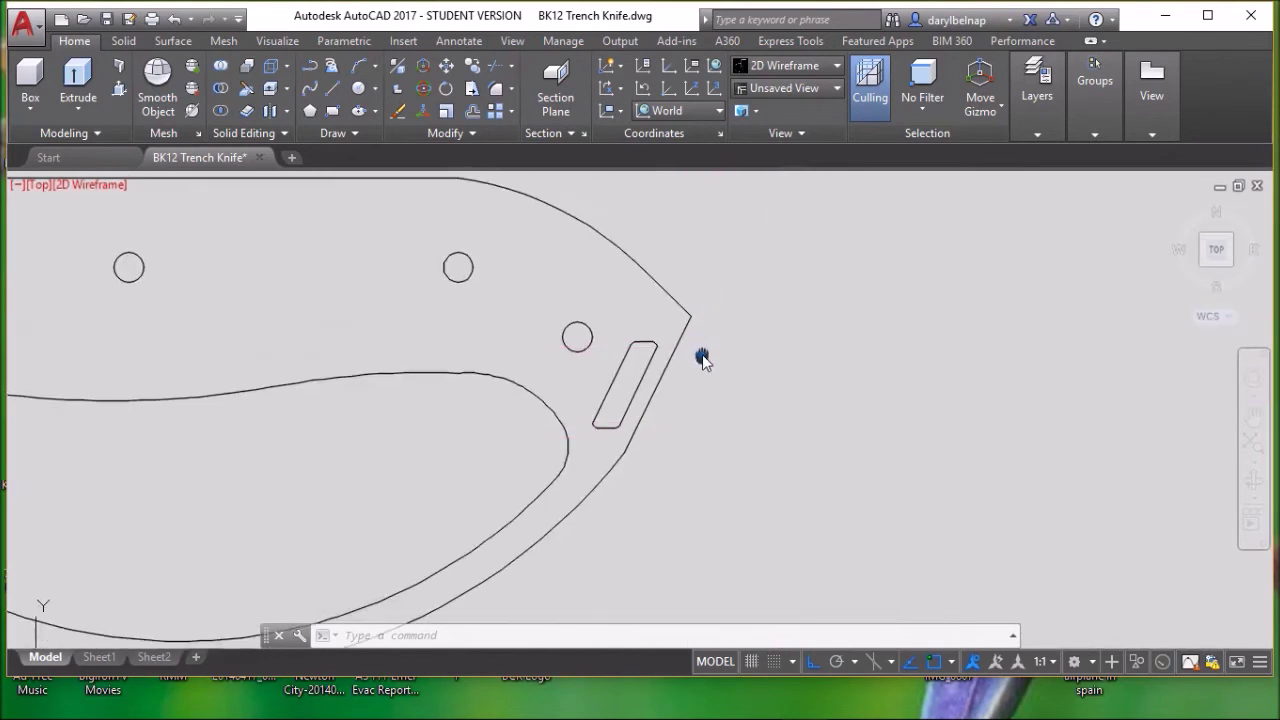
scroll(703, 360, down, 2)
scroll(706, 371, up, 2)
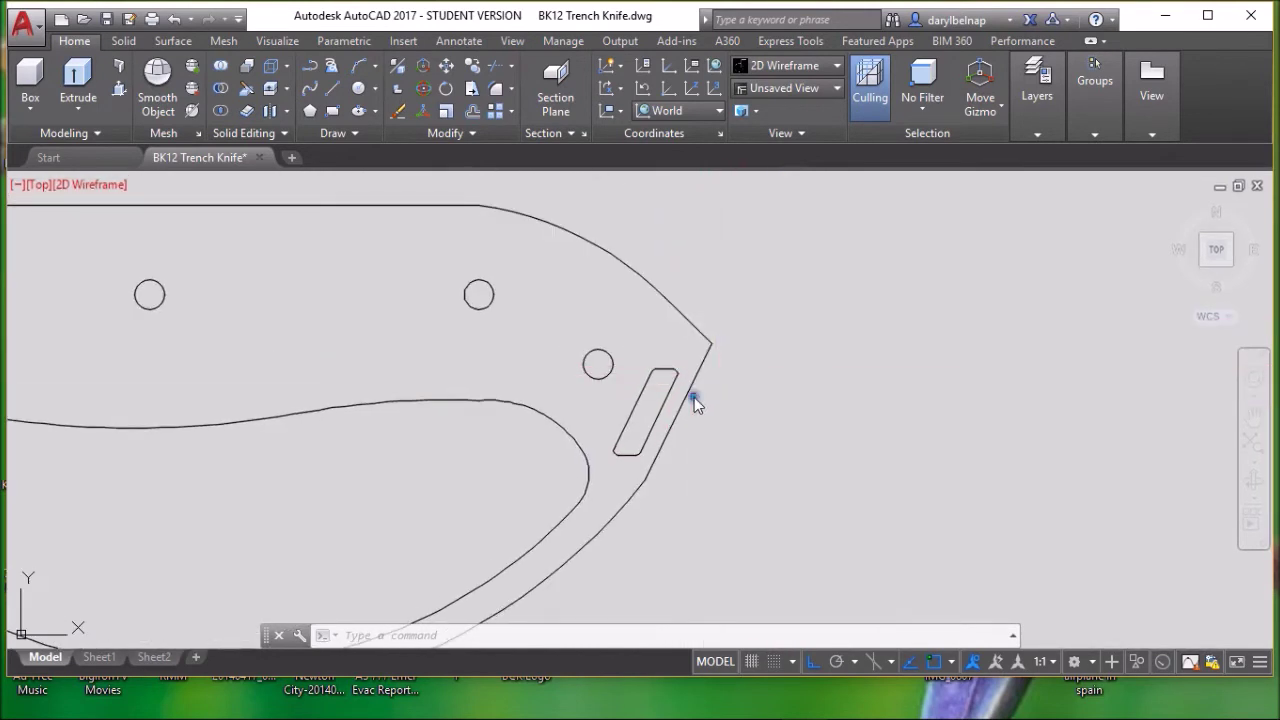
click(466, 134)
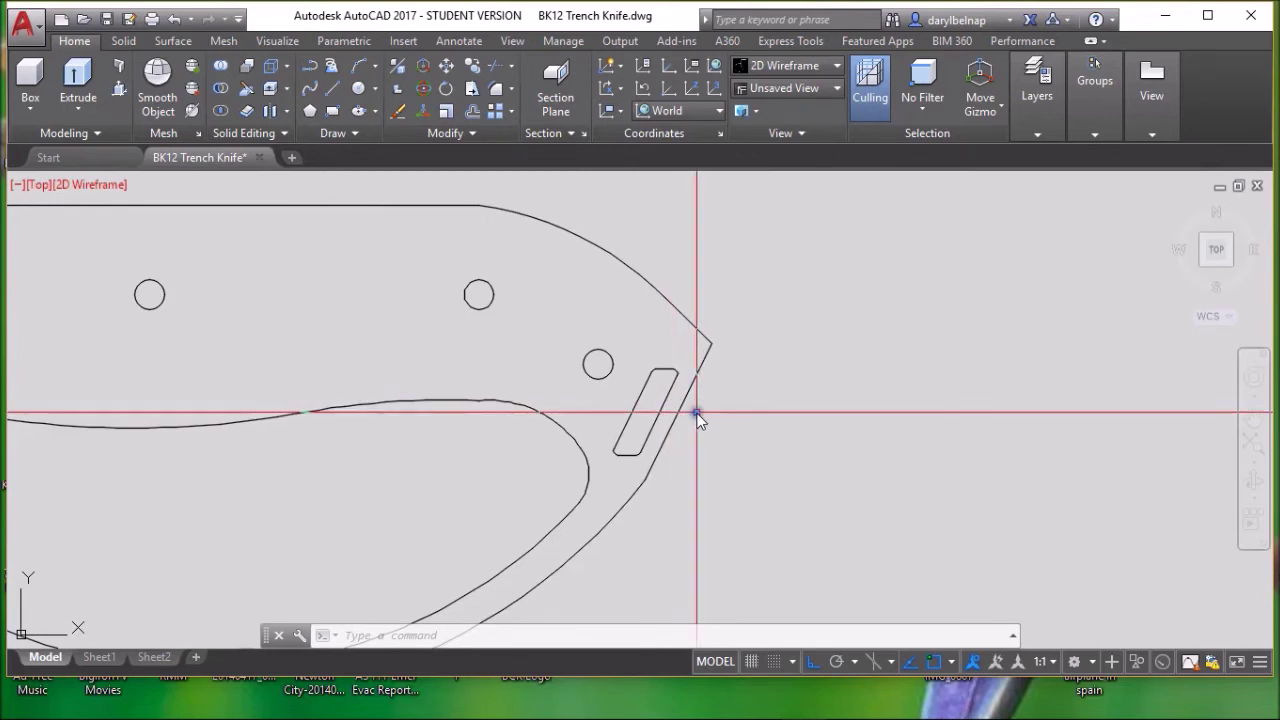
right_click(651, 332)
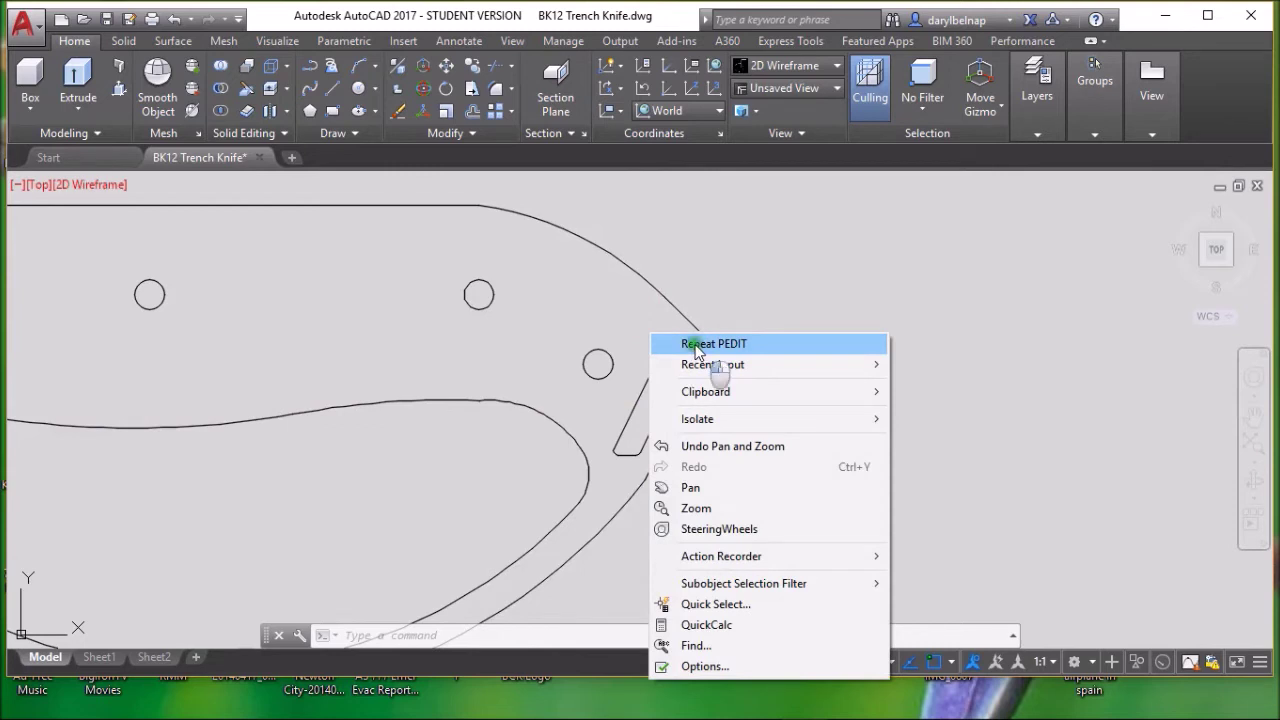
Repeat PEDIT on a slot line and join the window-selected slot segments, adding 7 segments.
click(697, 344)
click(640, 395)
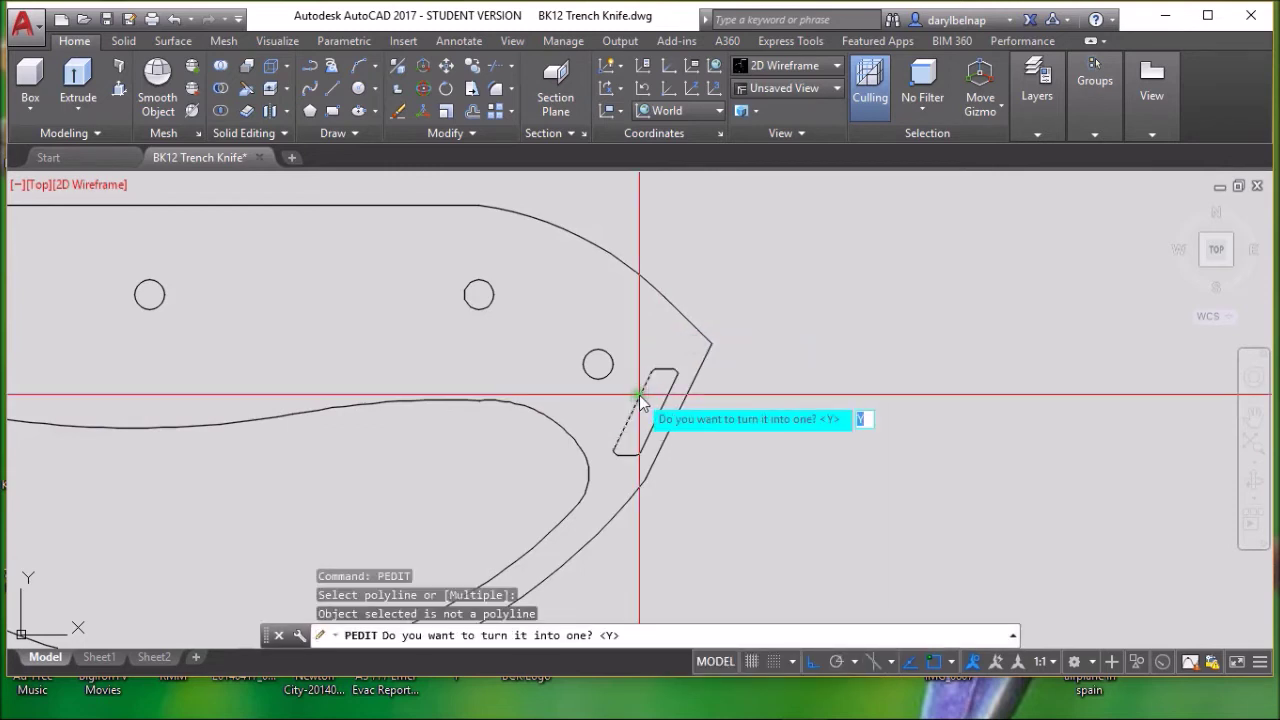
key(Return)
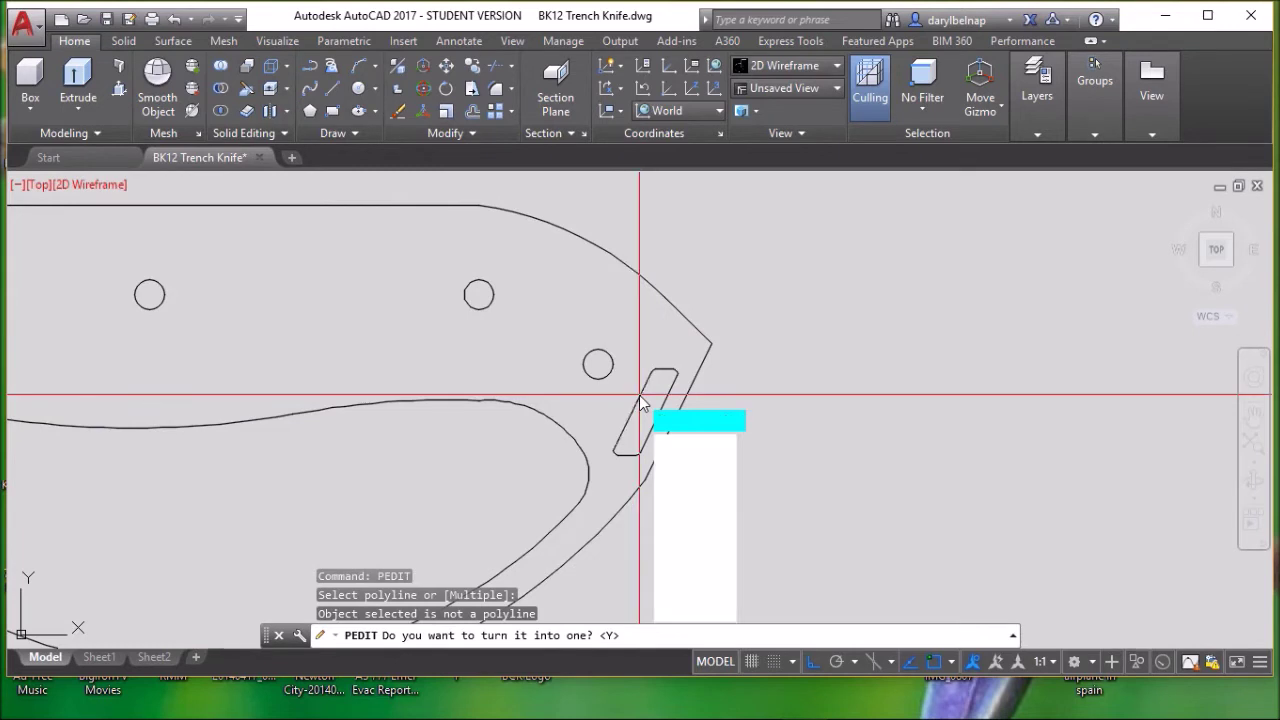
key(Down)
text(J)
key(Return)
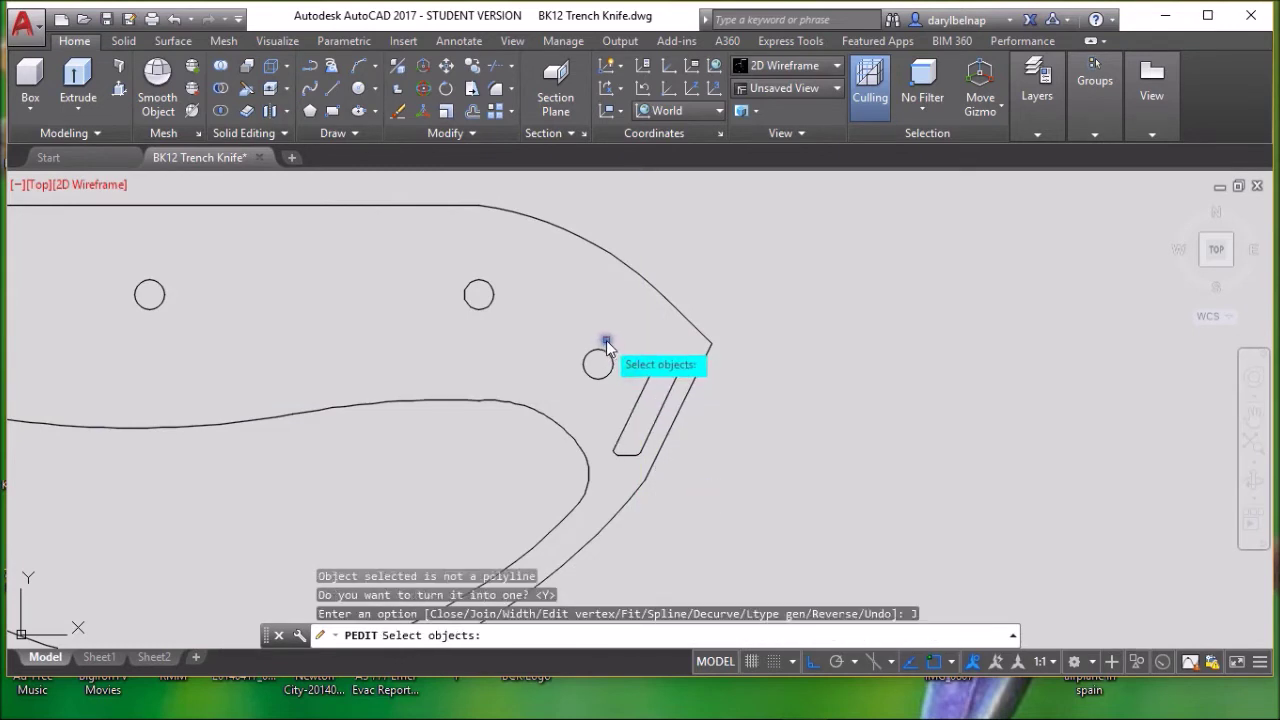
click(620, 342)
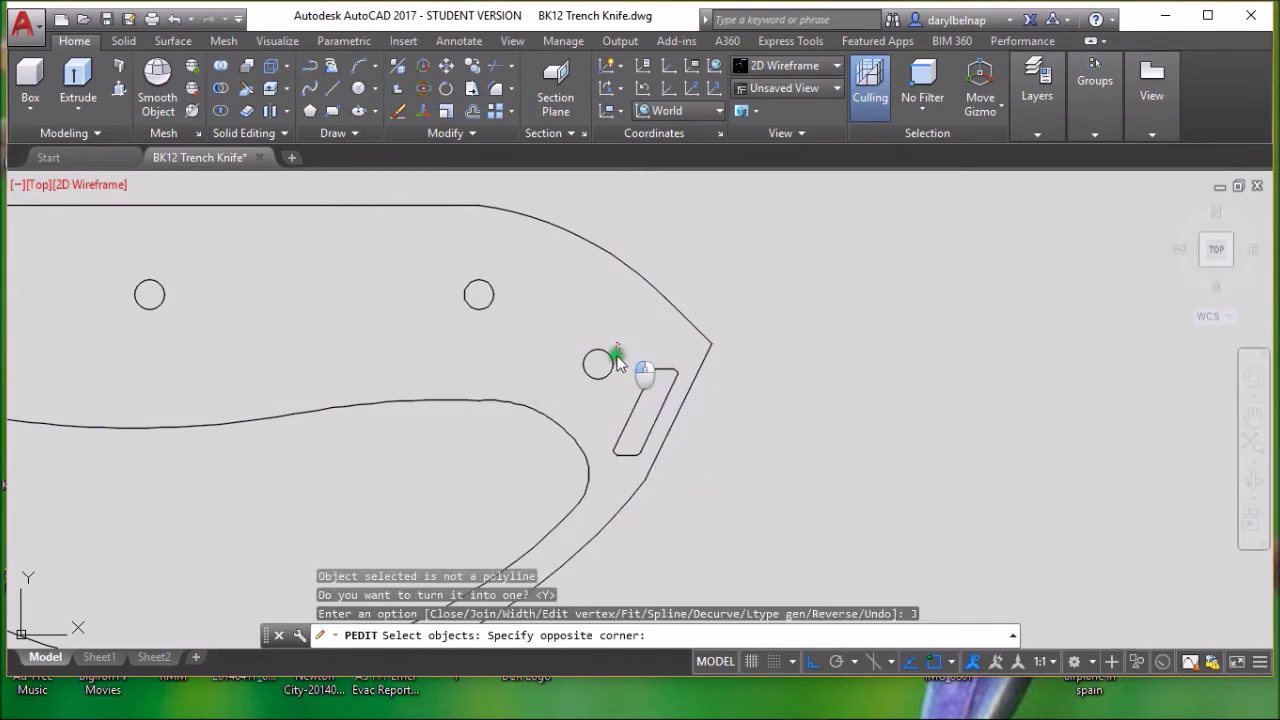
click(634, 466)
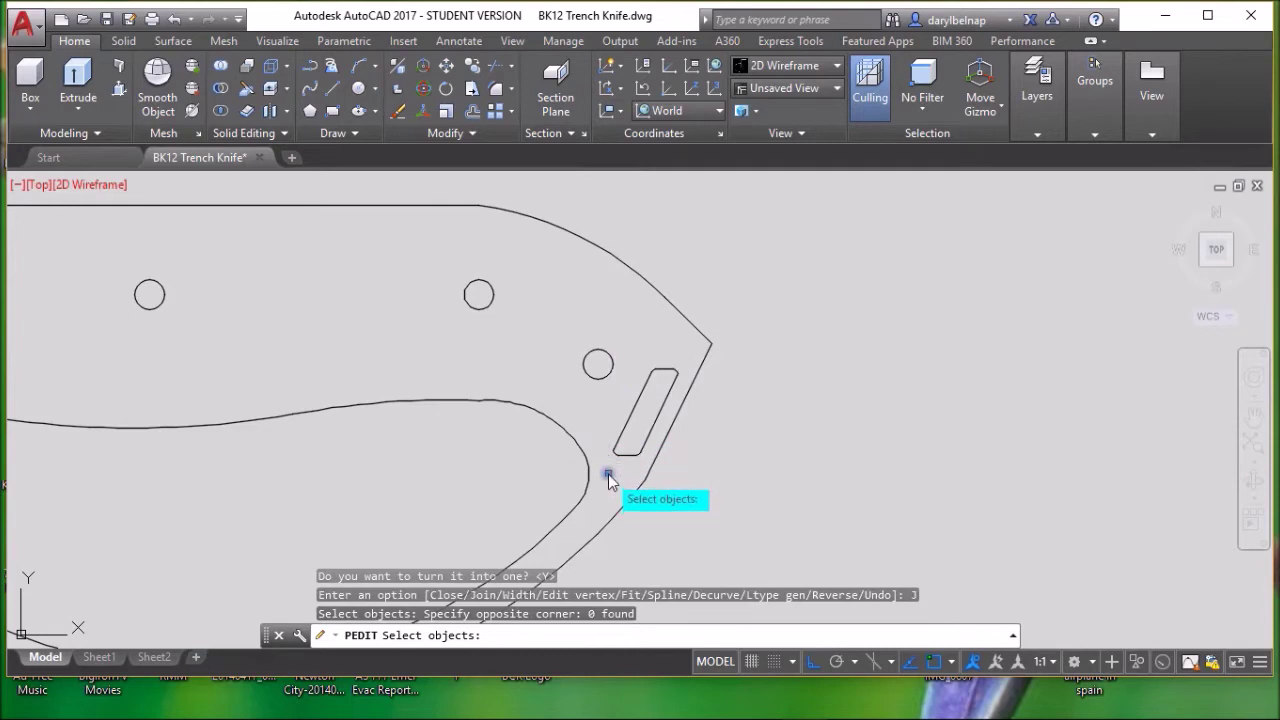
click(609, 471)
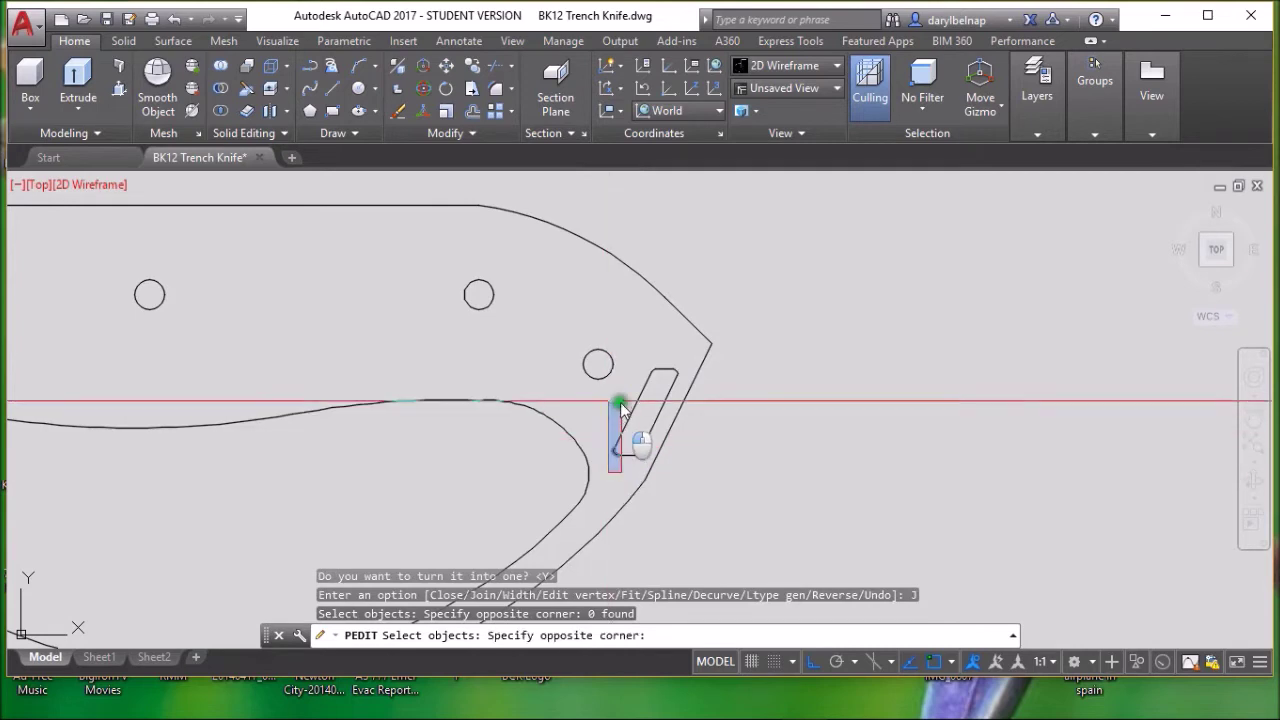
click(683, 343)
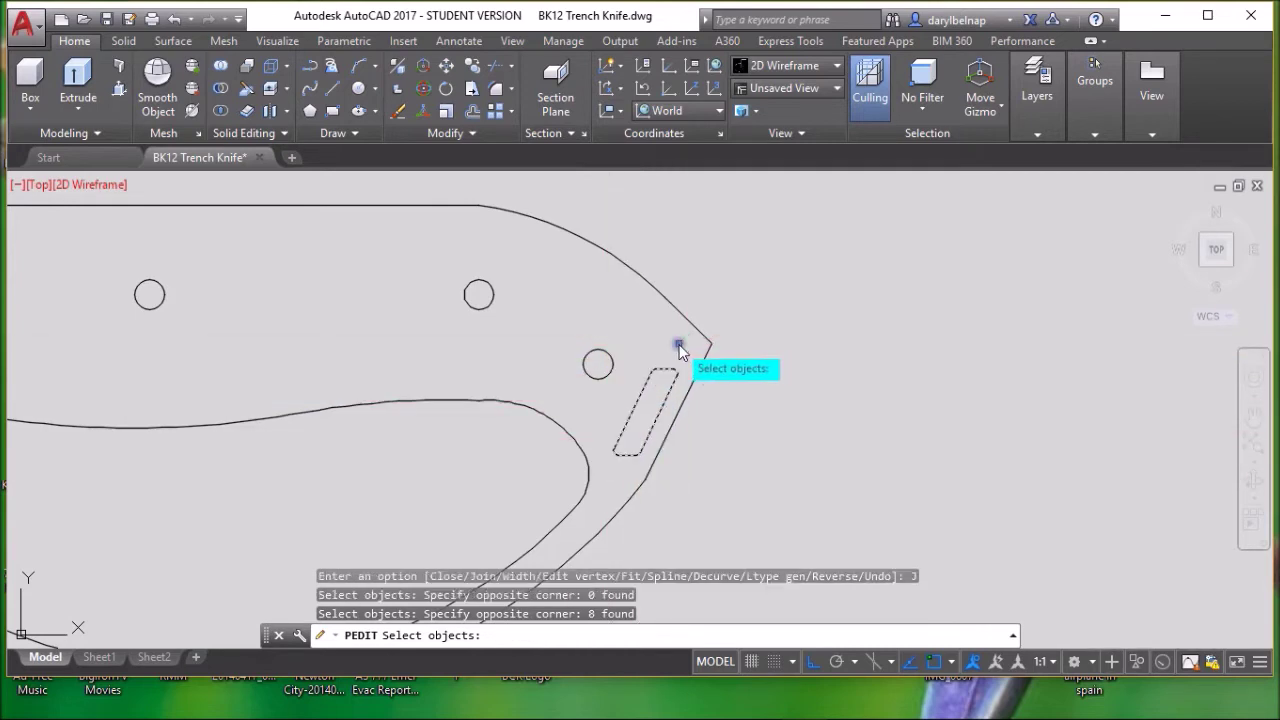
key(Return)
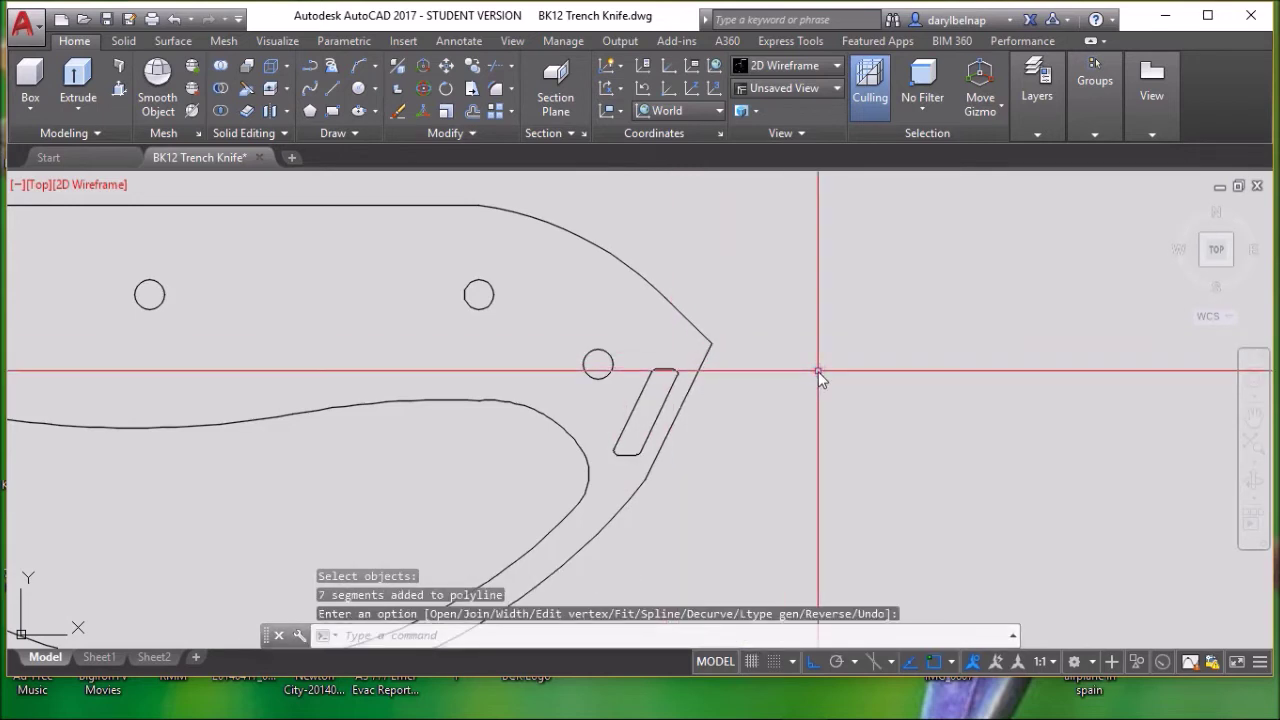
key(Escape)
Zoom and pan to frame the whole knife outline, then orbit it into a tilted 3D view.
scroll(813, 372, down, 4)
scroll(850, 400, up, 2)
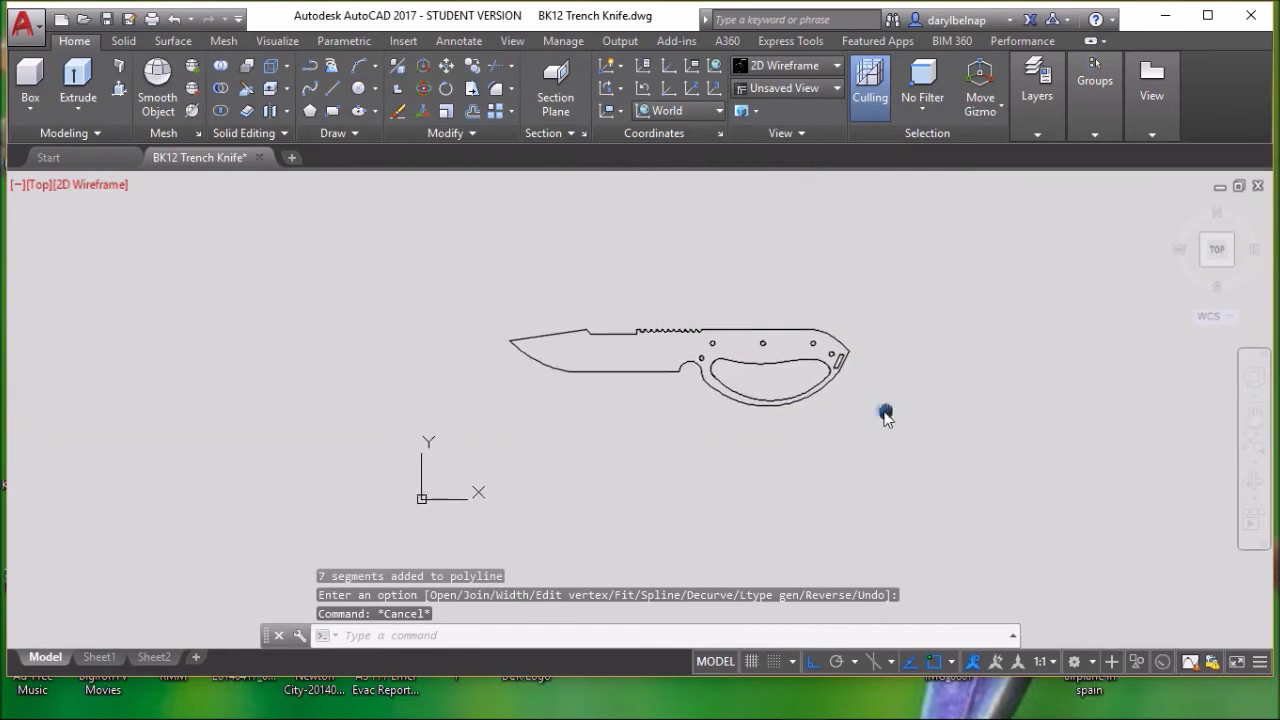
scroll(850, 392, up, 2)
scroll(877, 395, down, 2)
middle_drag(877, 395, 948, 434)
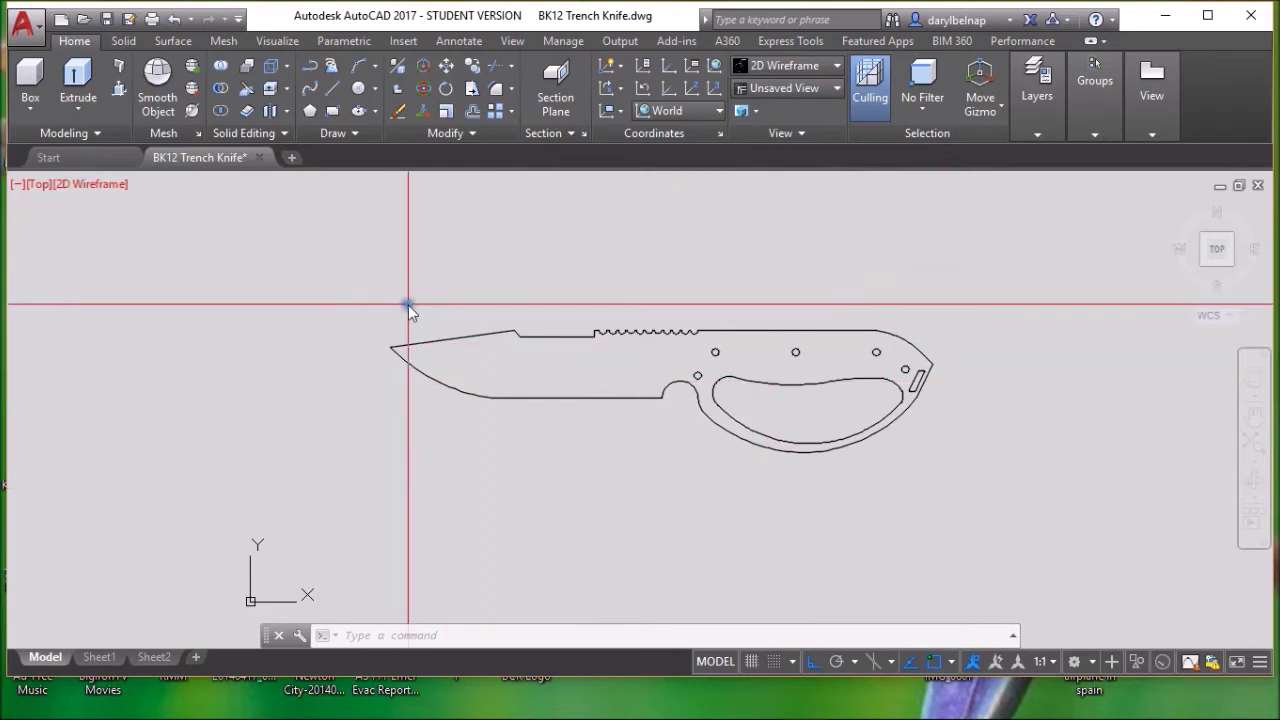
scroll(426, 510, down, 2)
middle_drag(426, 510, 431, 465)
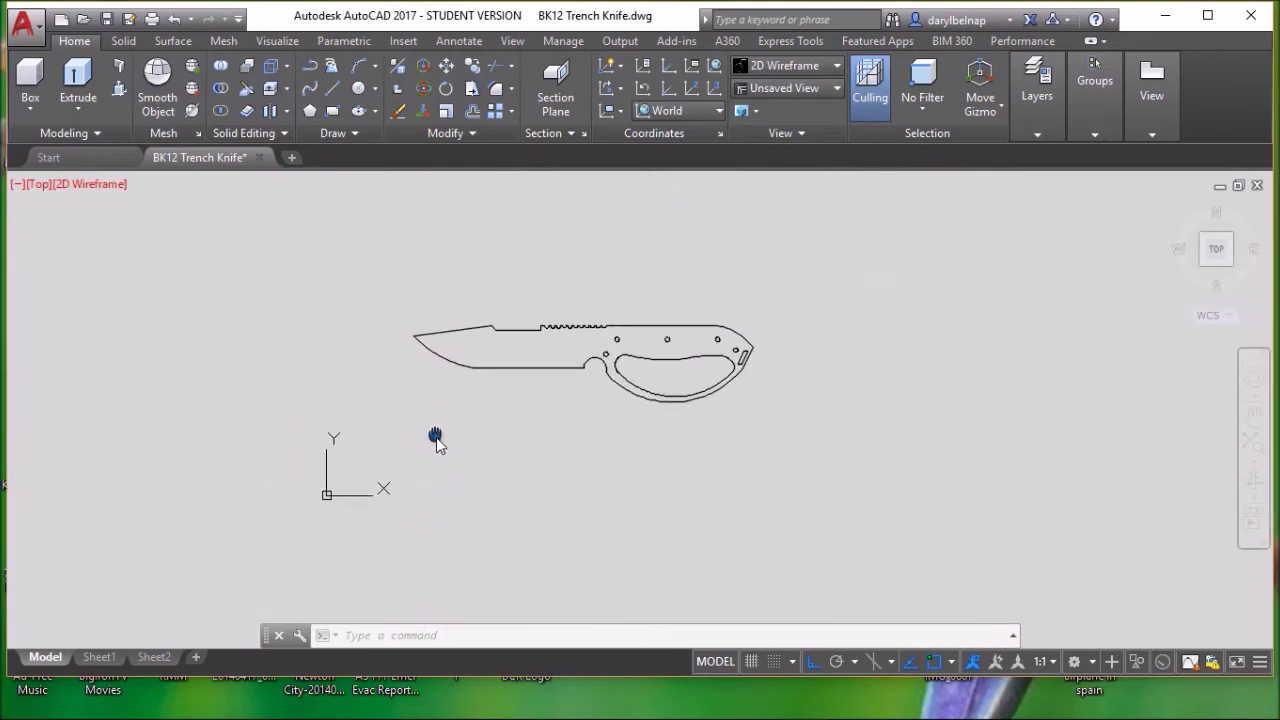
middle_drag(435, 440, 389, 424)
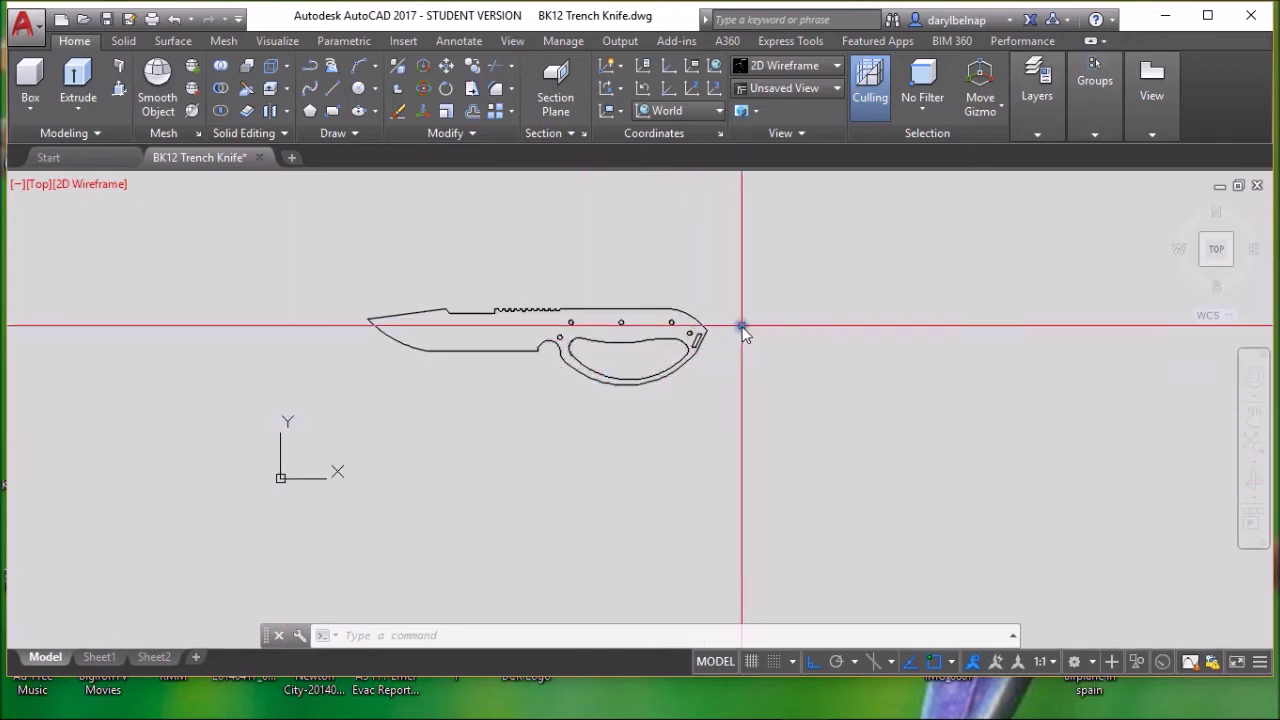
shift+middle_drag(742, 327, 900, 470)
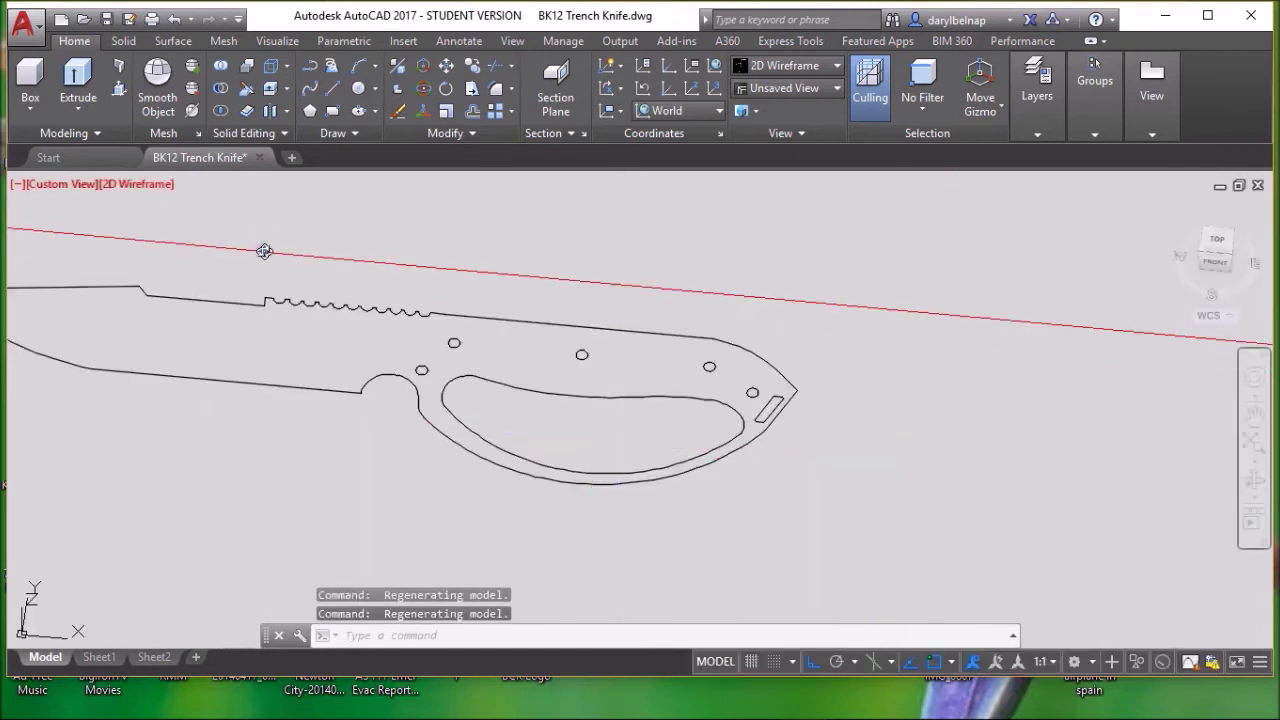
Extrude the five handle holes, the finger cutout loop and the slot to a height of 1.
click(68, 75)
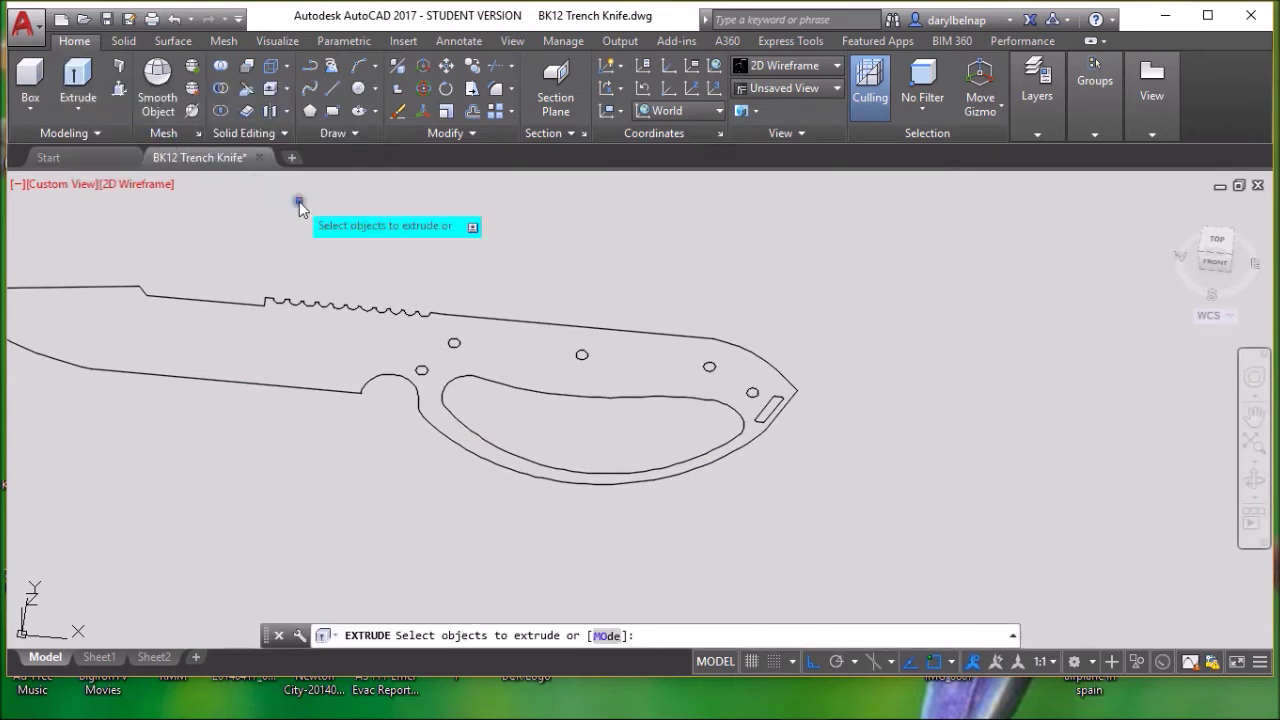
click(420, 367)
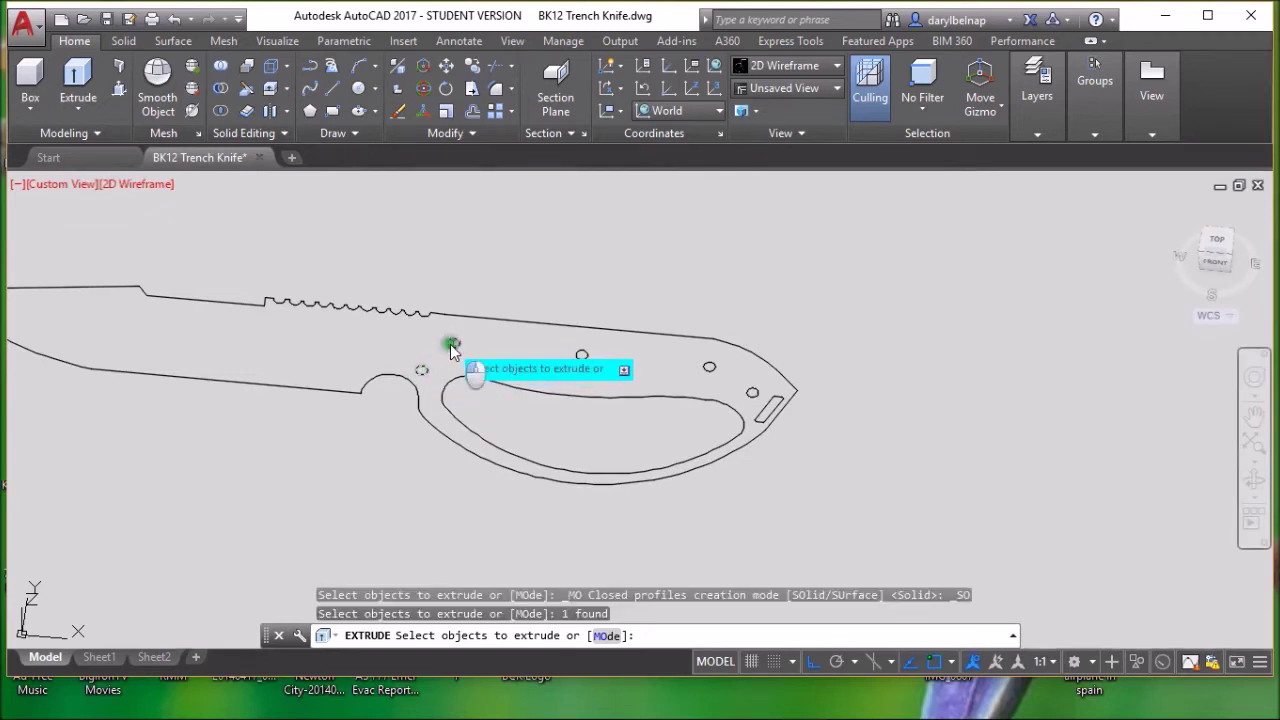
click(450, 344)
click(466, 372)
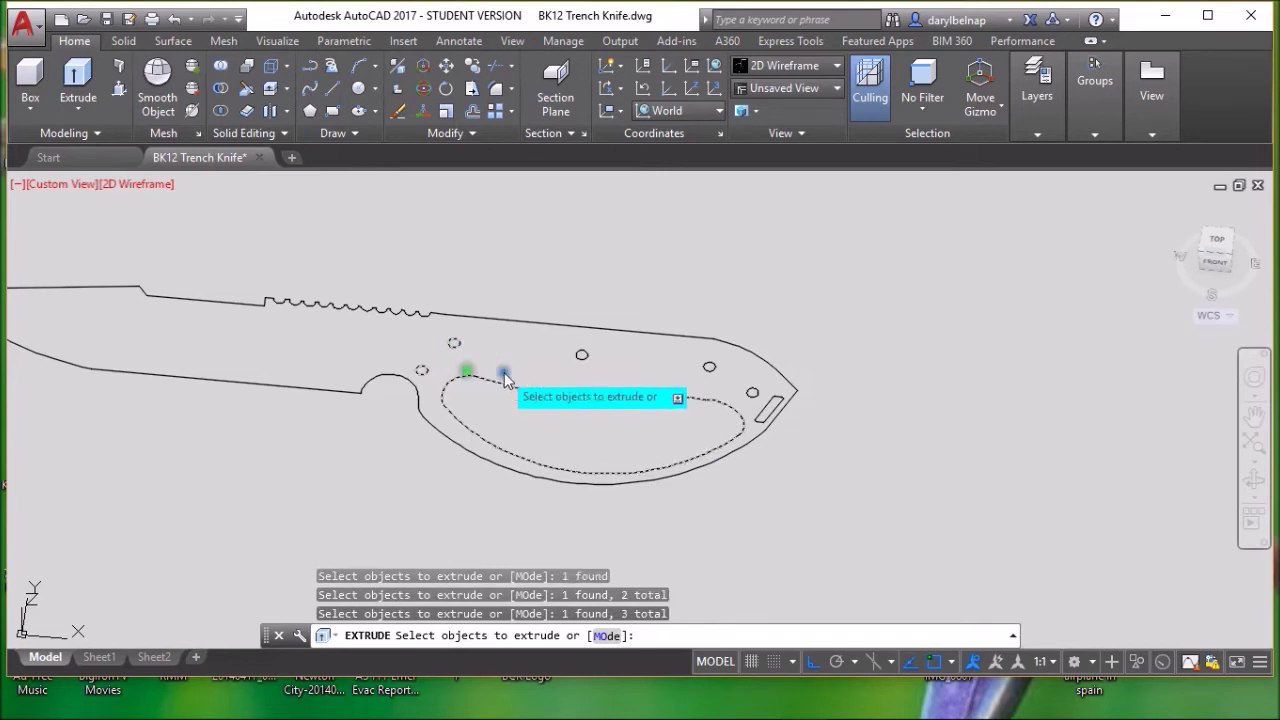
click(579, 360)
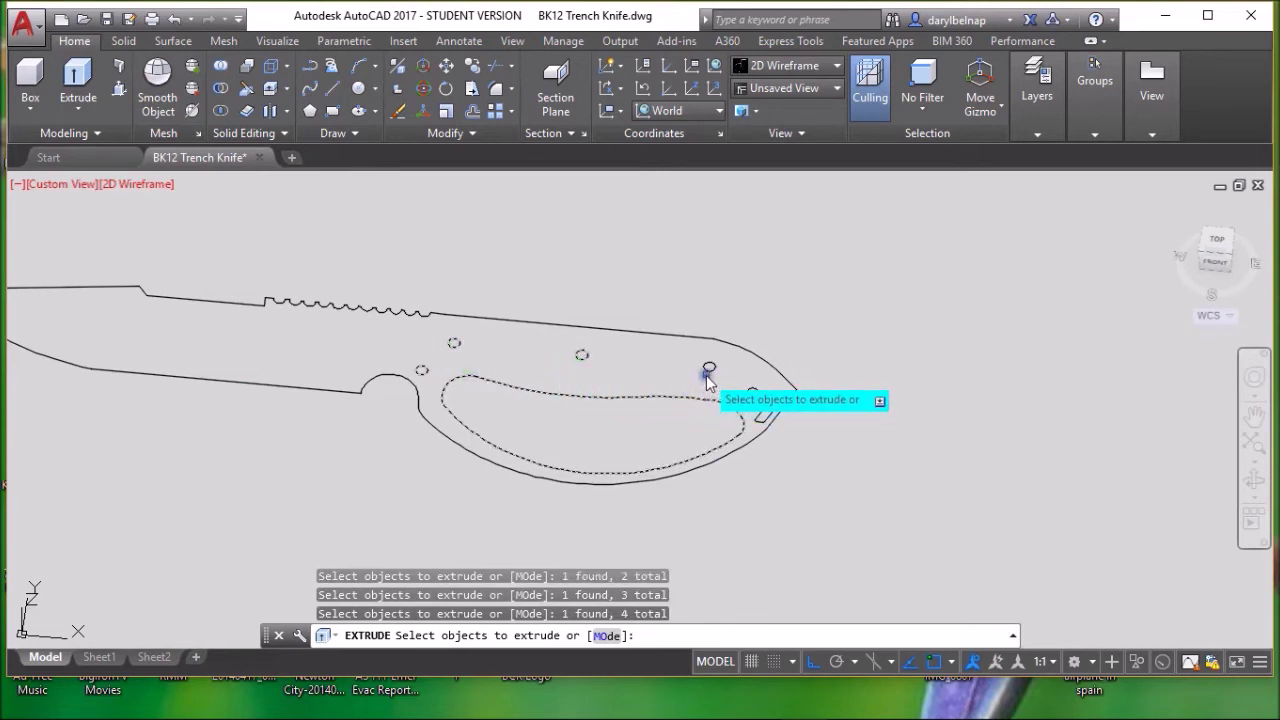
click(707, 372)
click(750, 390)
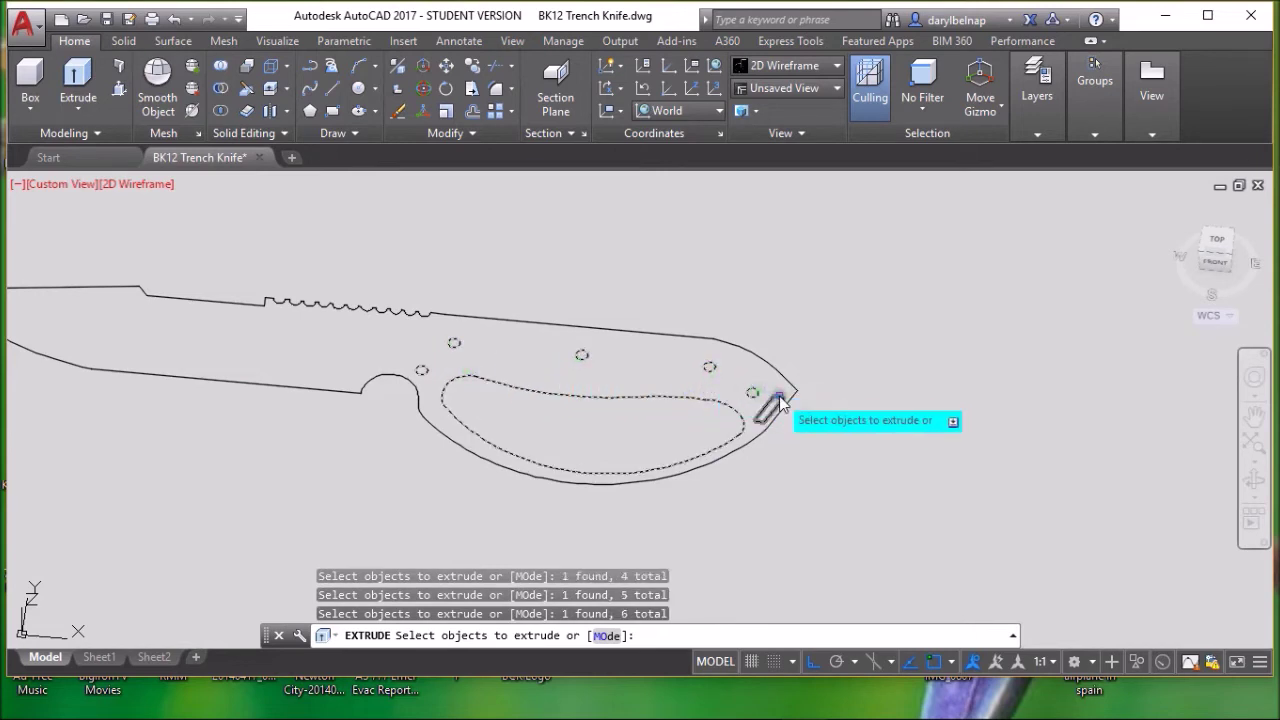
click(779, 402)
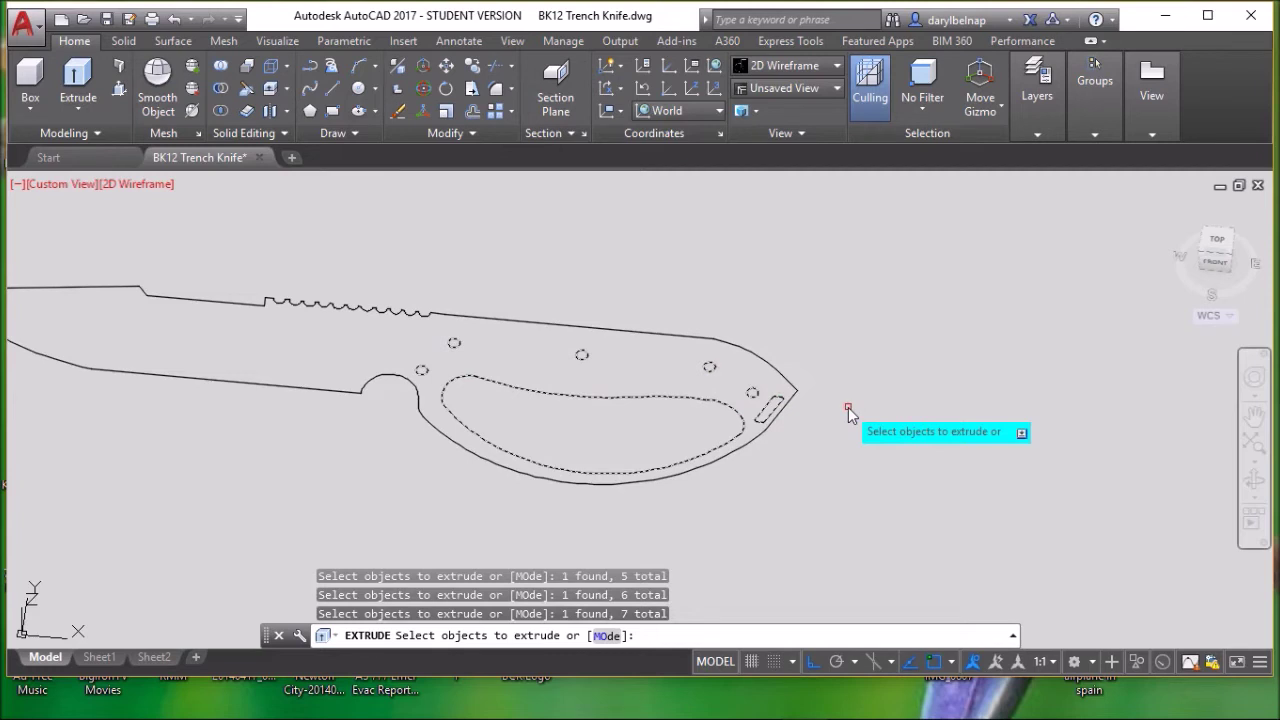
key(Return)
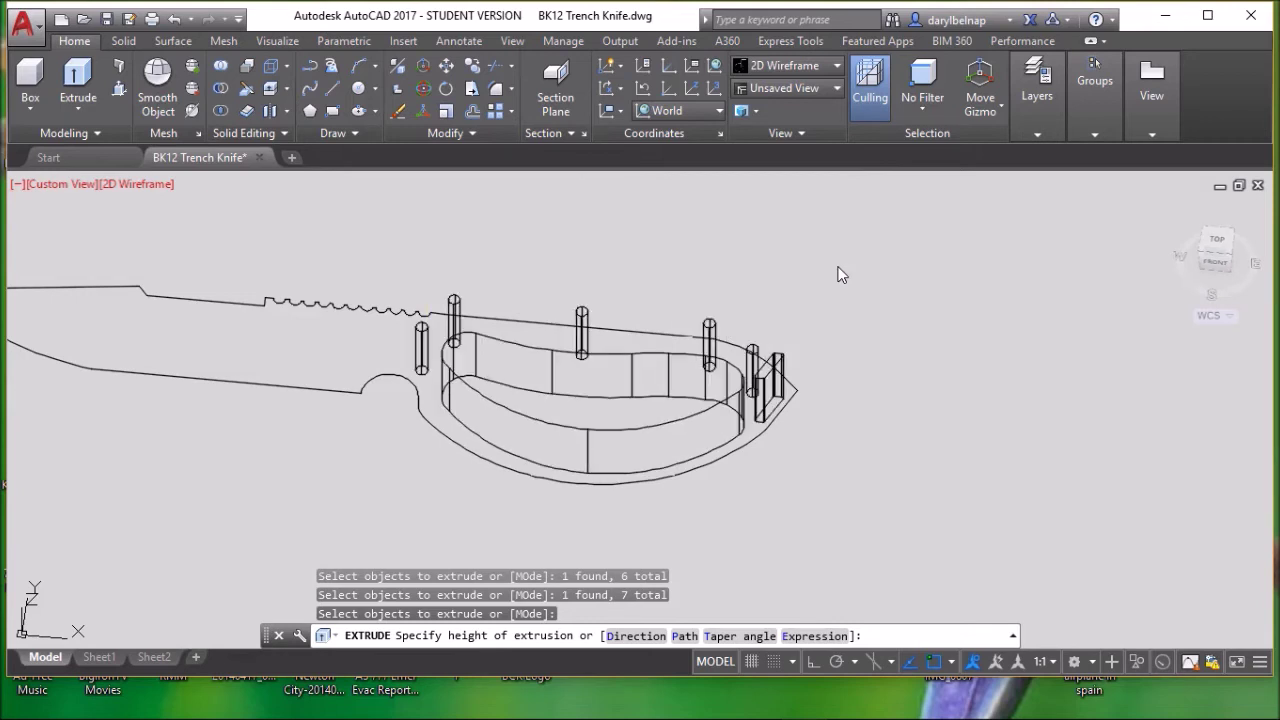
text(1)
key(Return)
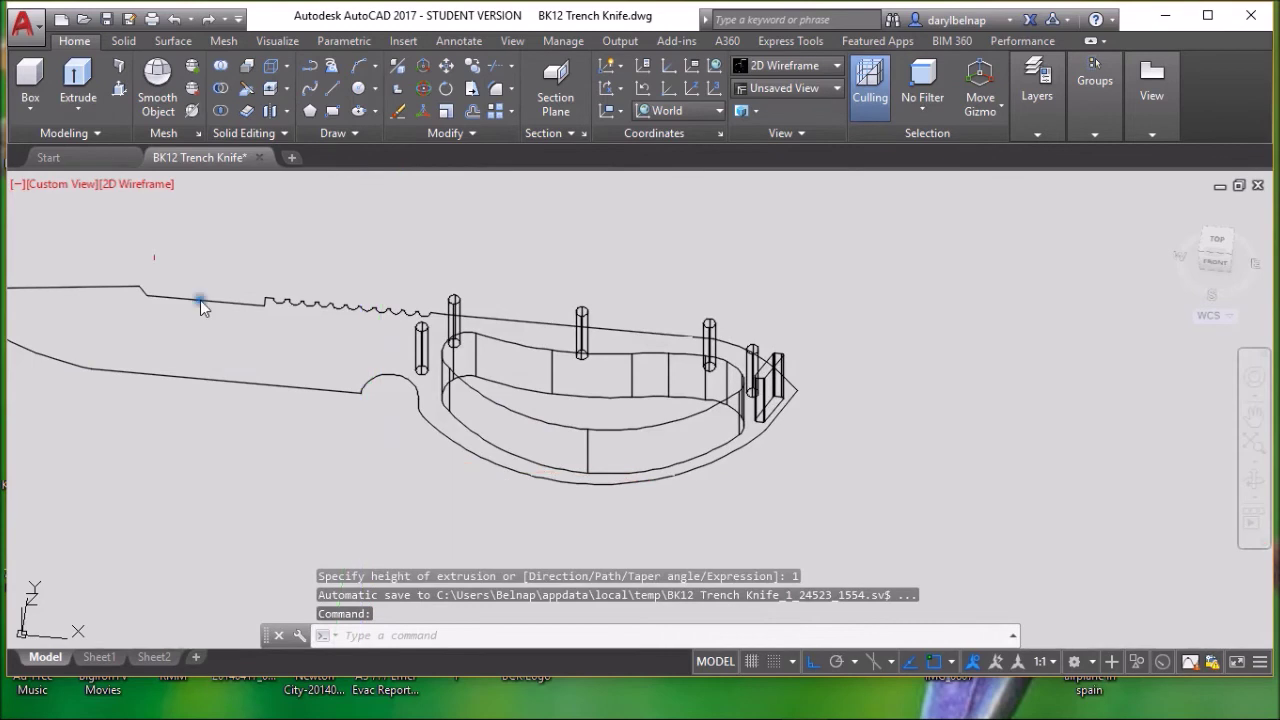
Try extruding the knife outline, then cancel when it is rejected as self-intersecting.
click(126, 292)
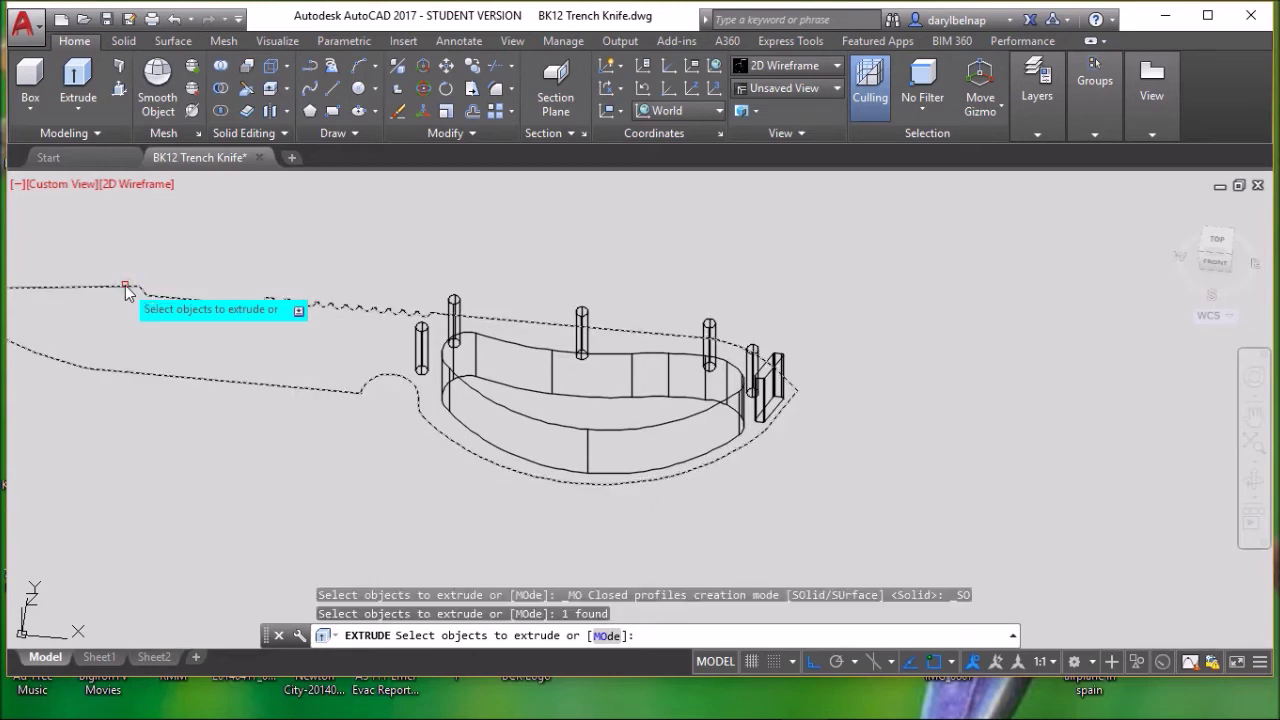
key(Return)
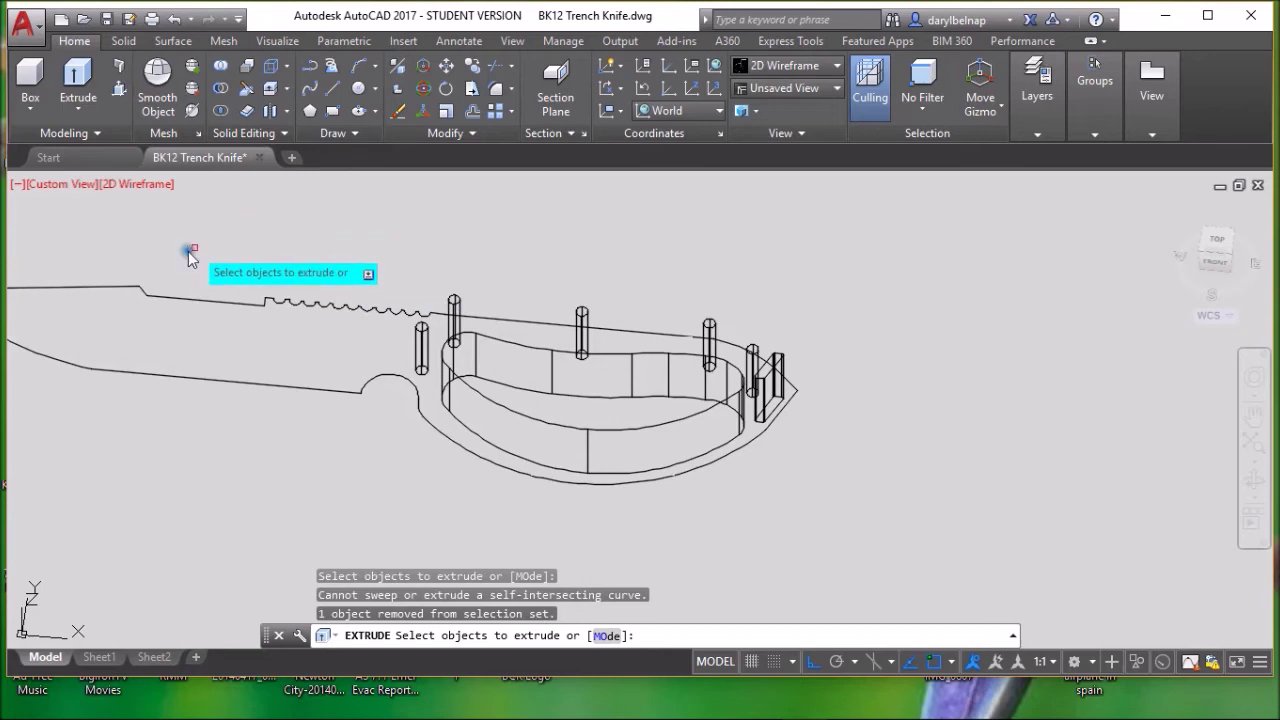
key(Escape)
key(Escape)
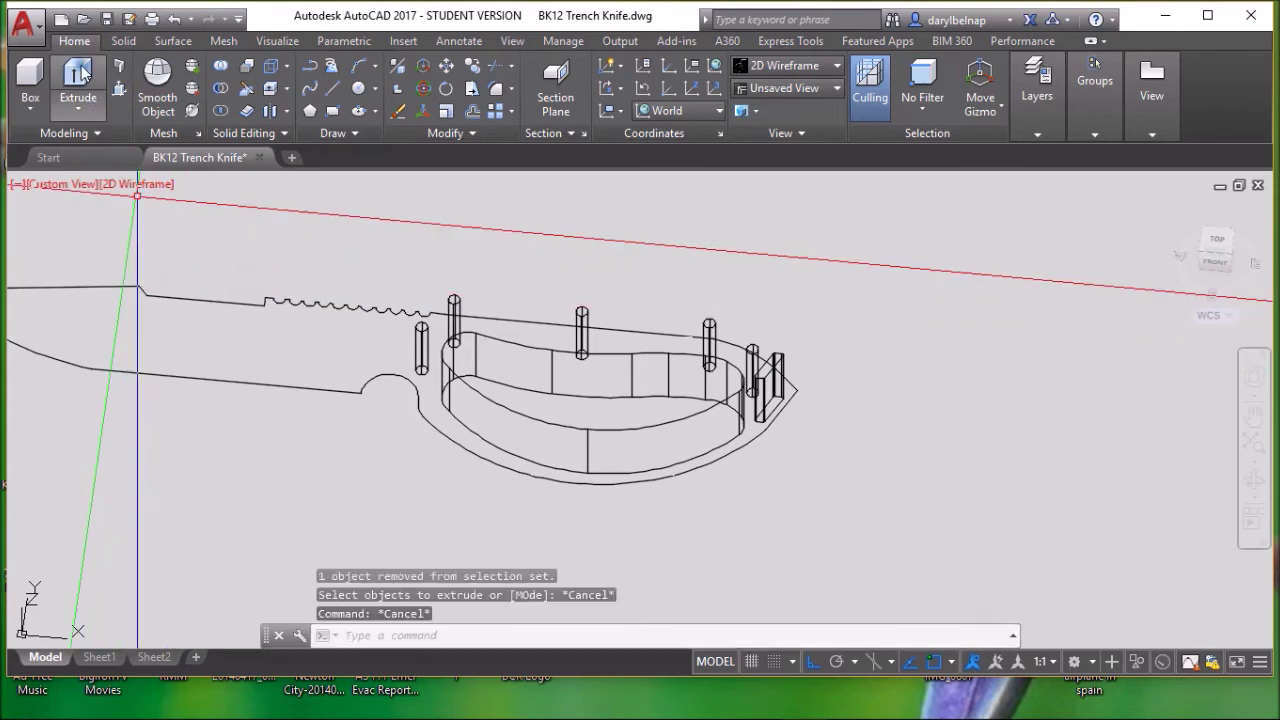
key(Escape)
key(Escape)
Restart Extrude with the knife outline selected, then expand the Modify panel.
click(78, 75)
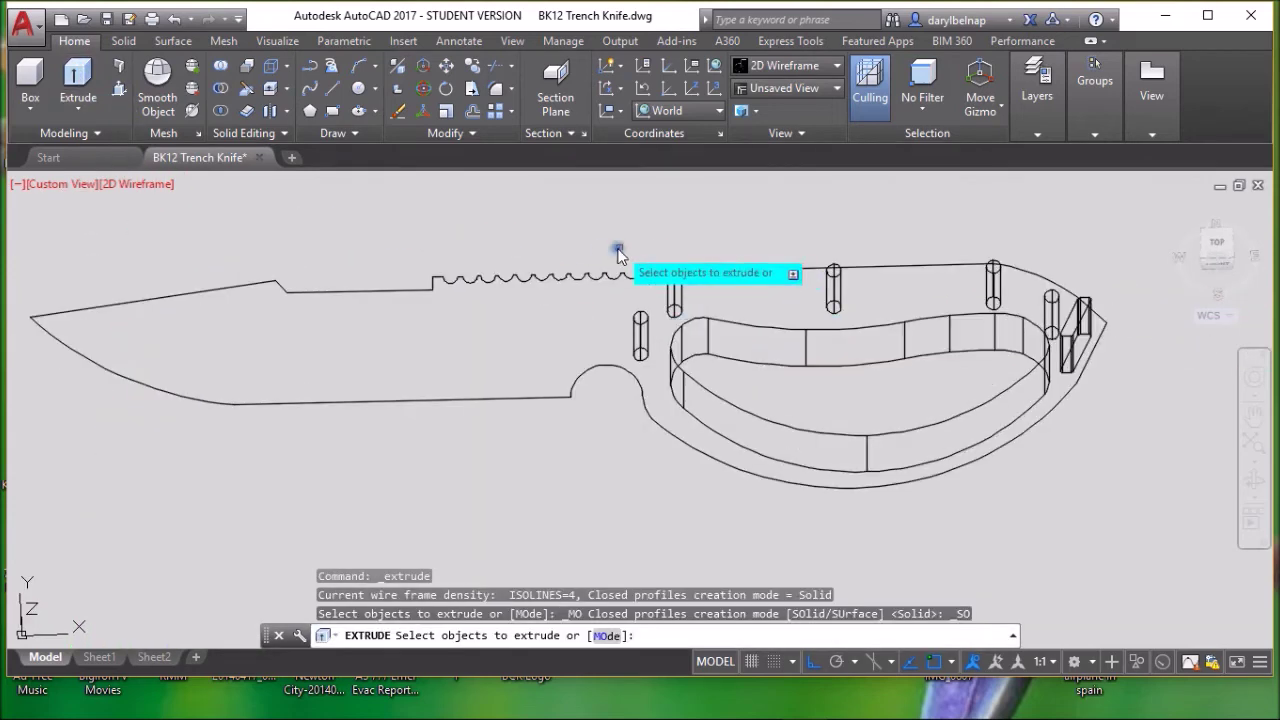
click(401, 289)
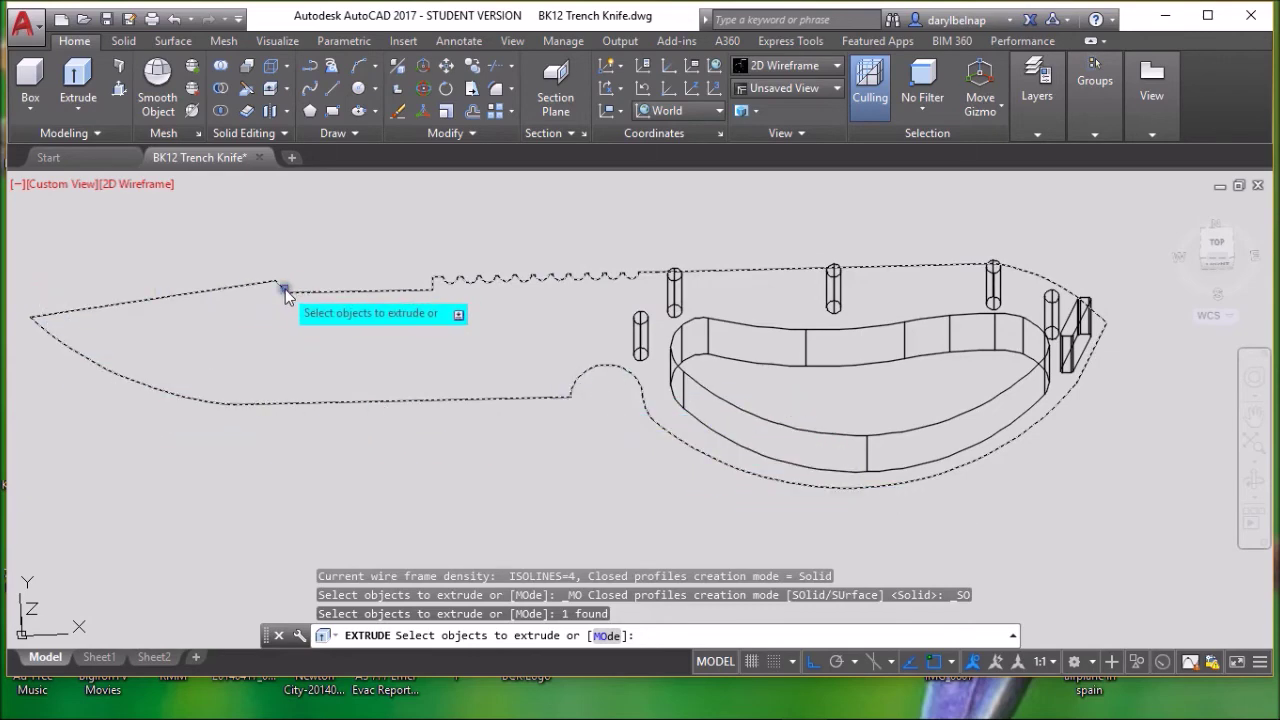
scroll(285, 289, up, 5)
scroll(443, 297, down, 2)
scroll(737, 371, up, 5)
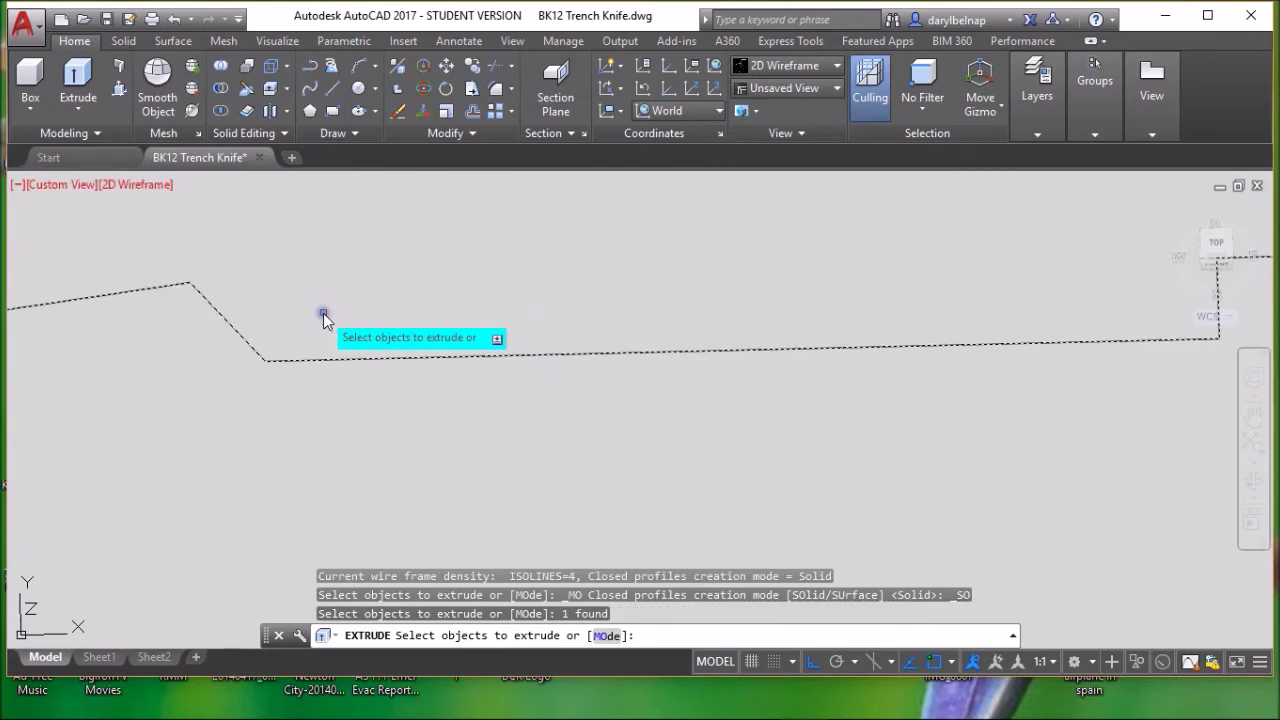
scroll(323, 313, down, 5)
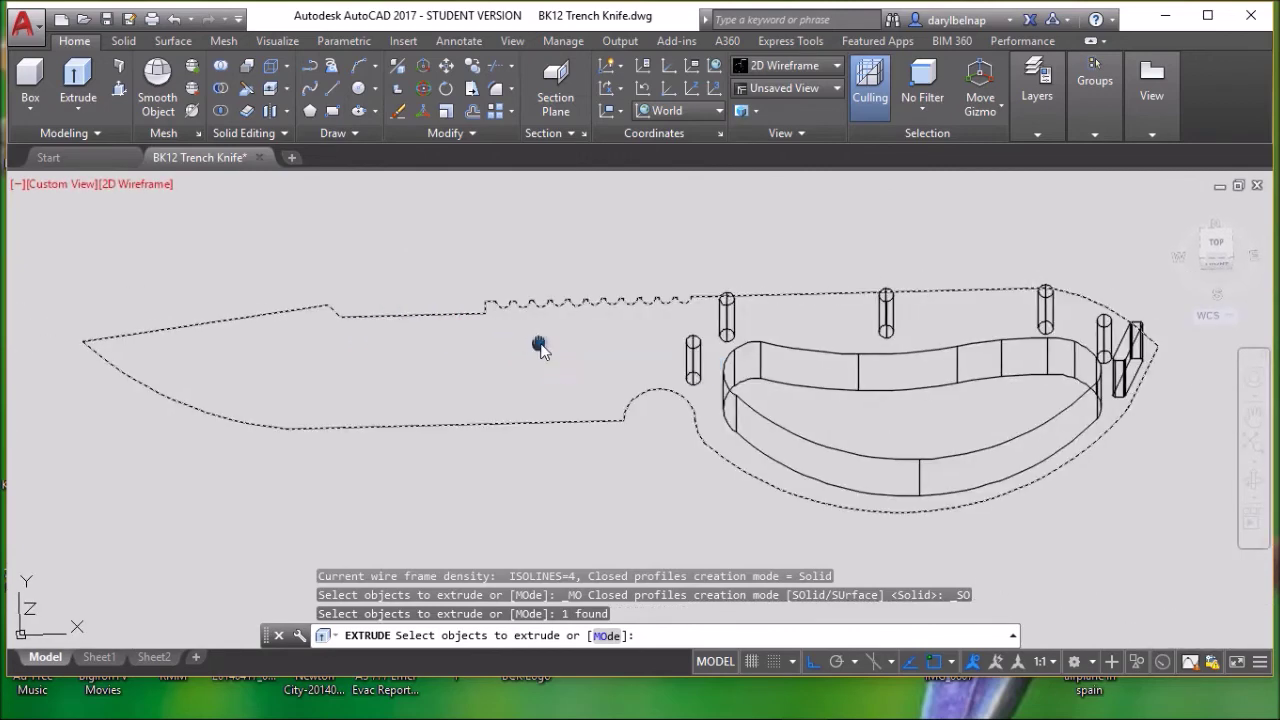
middle_drag(540, 347, 402, 339)
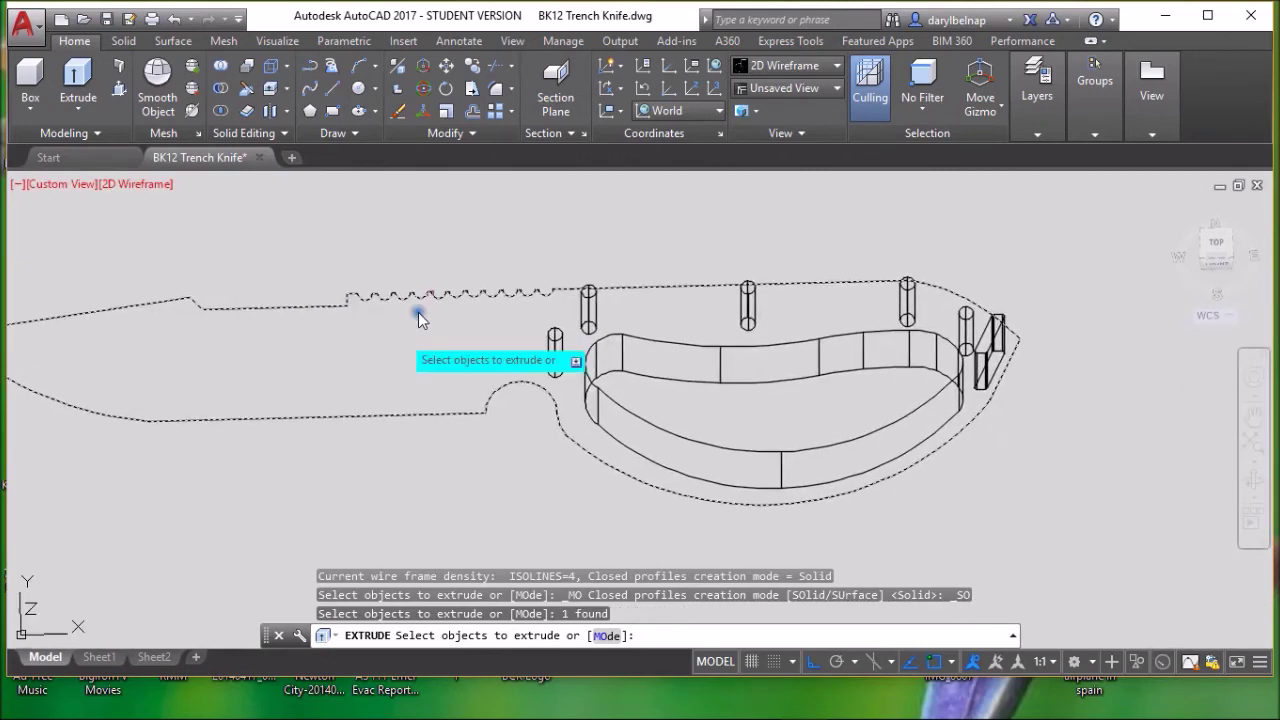
click(472, 132)
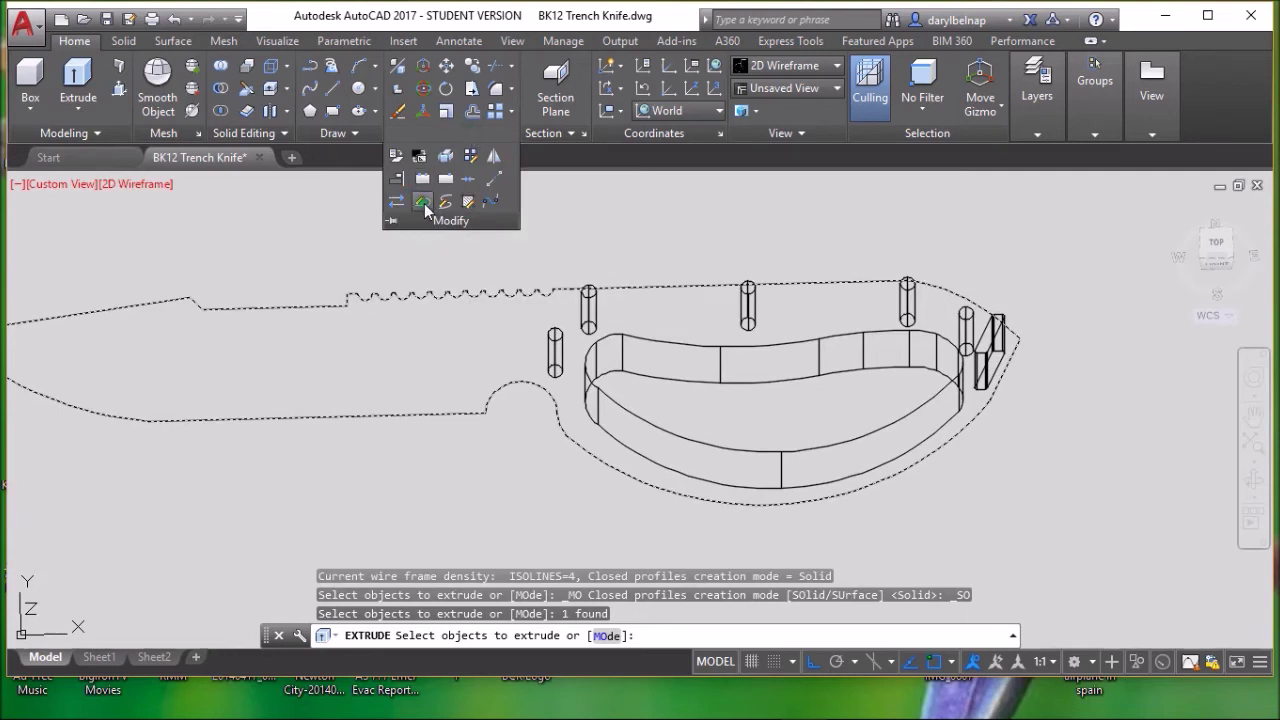
Close the knife's outer outline using PEDIT's Close option.
click(424, 203)
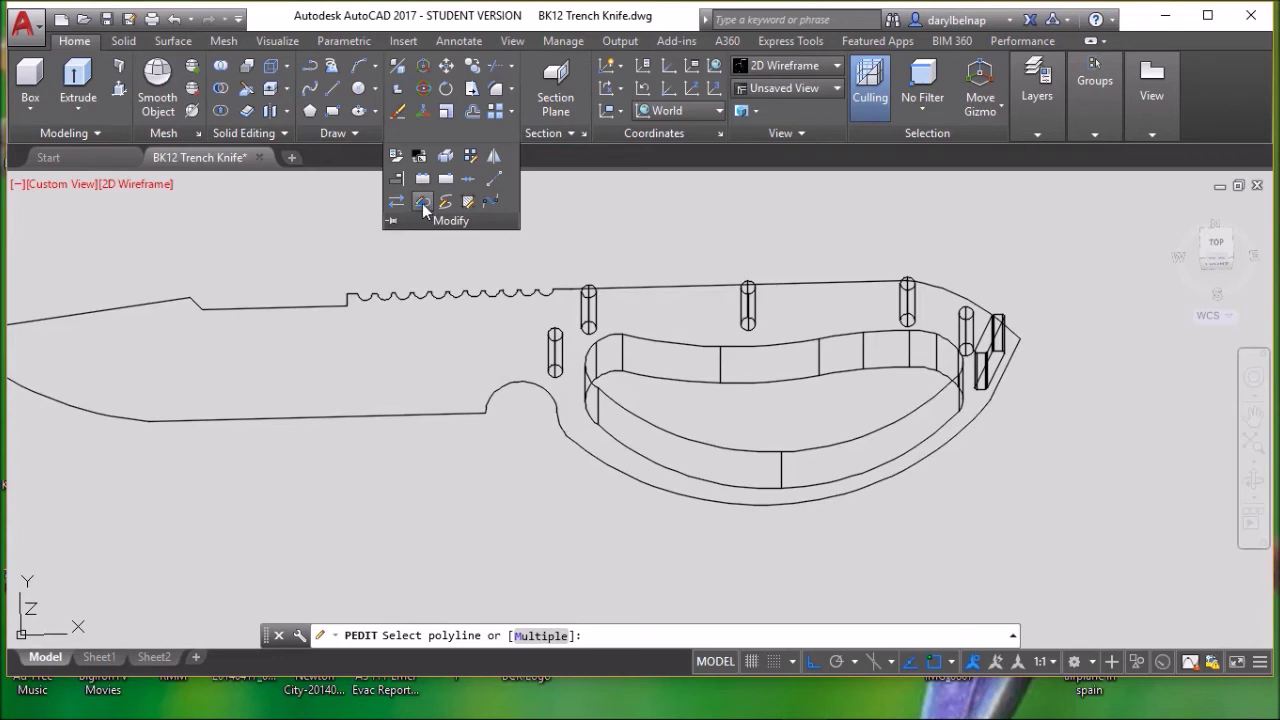
click(302, 307)
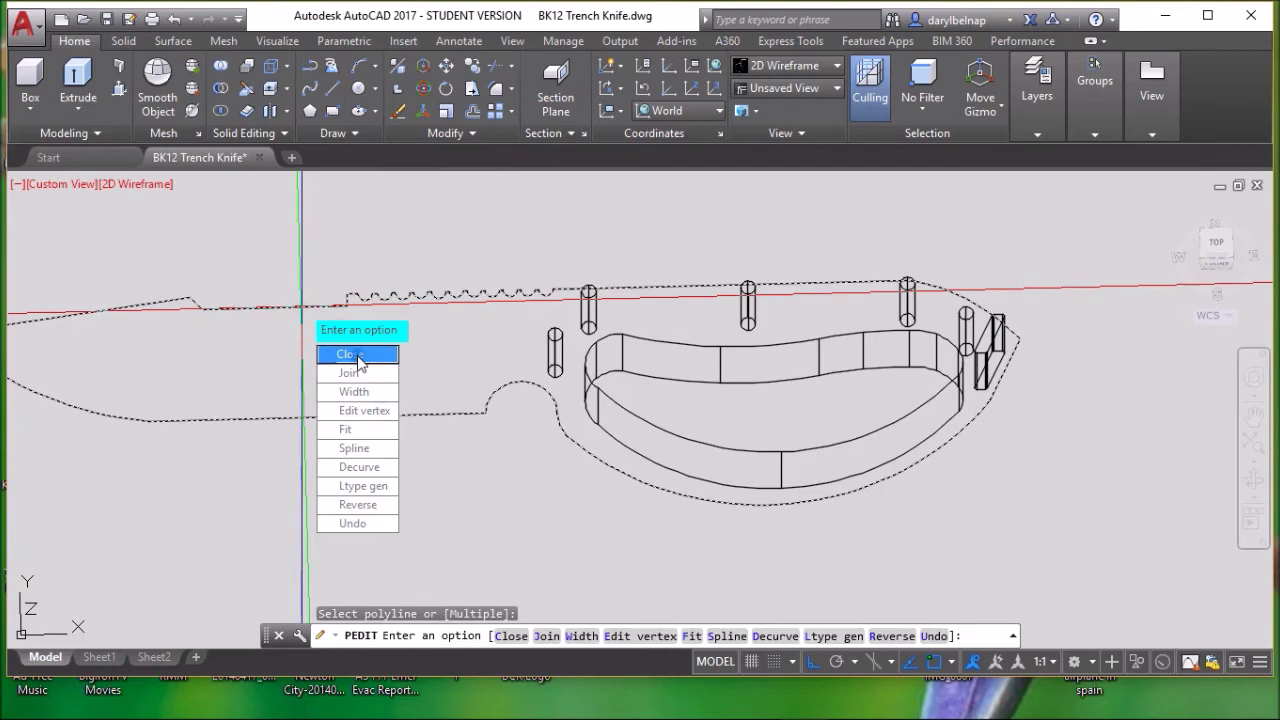
click(357, 358)
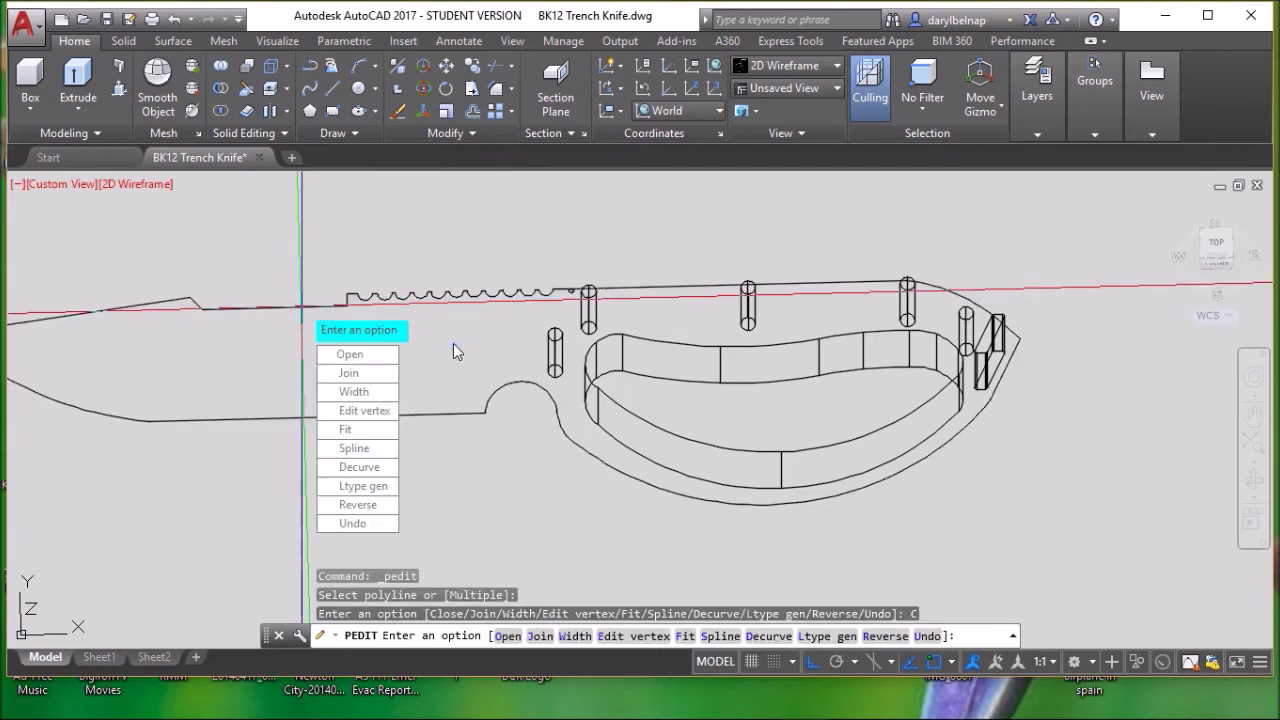
key(Return)
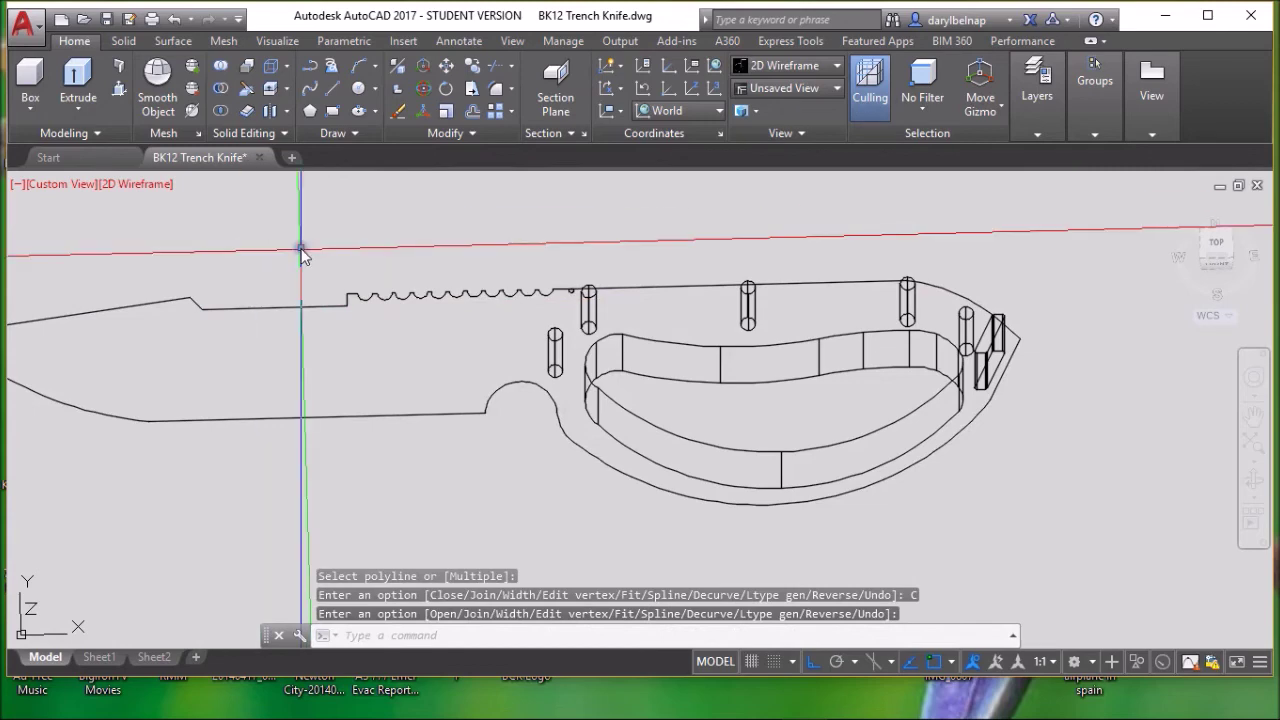
Select the outline near the small circle and erase it by mistake.
scroll(610, 286, up, 5)
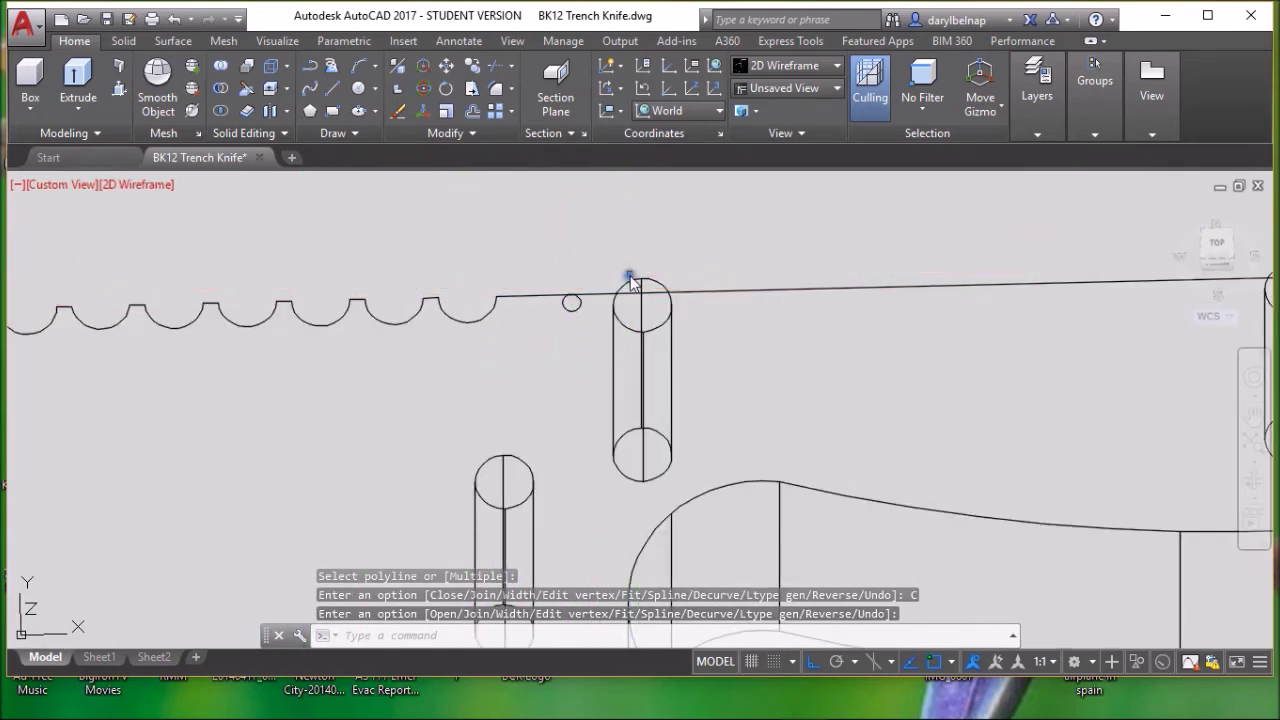
scroll(591, 297, up, 5)
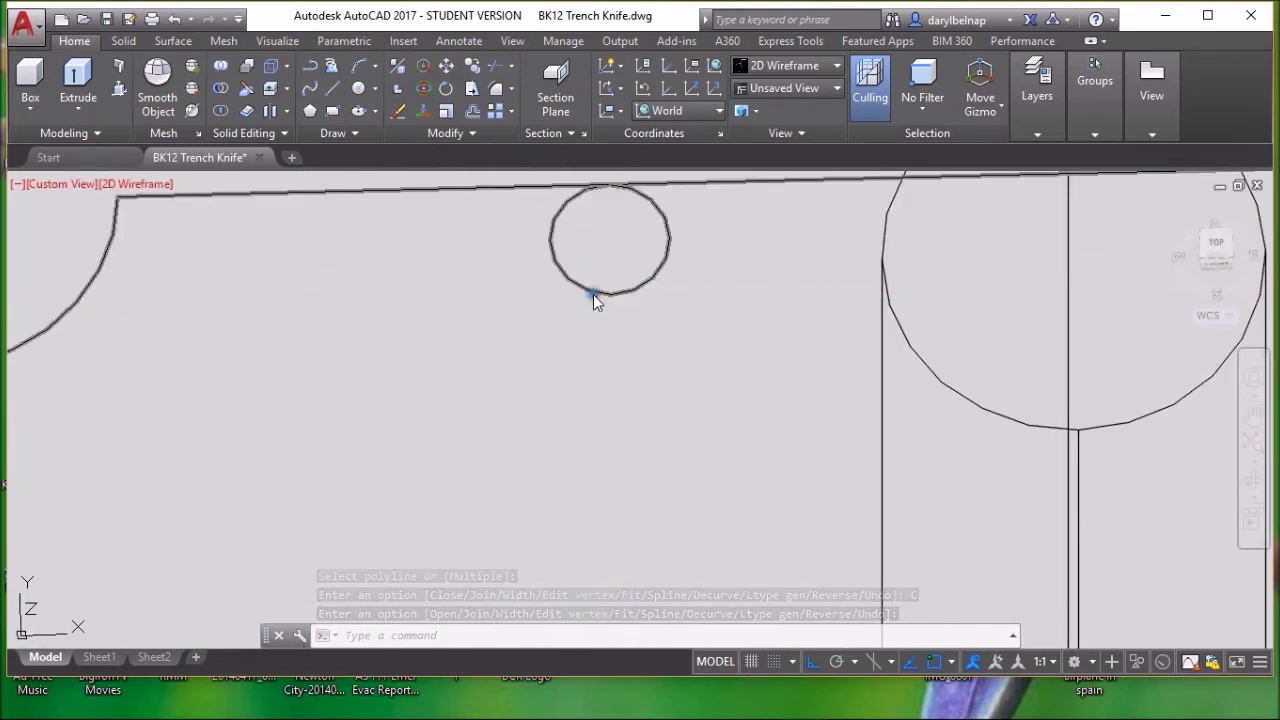
click(596, 292)
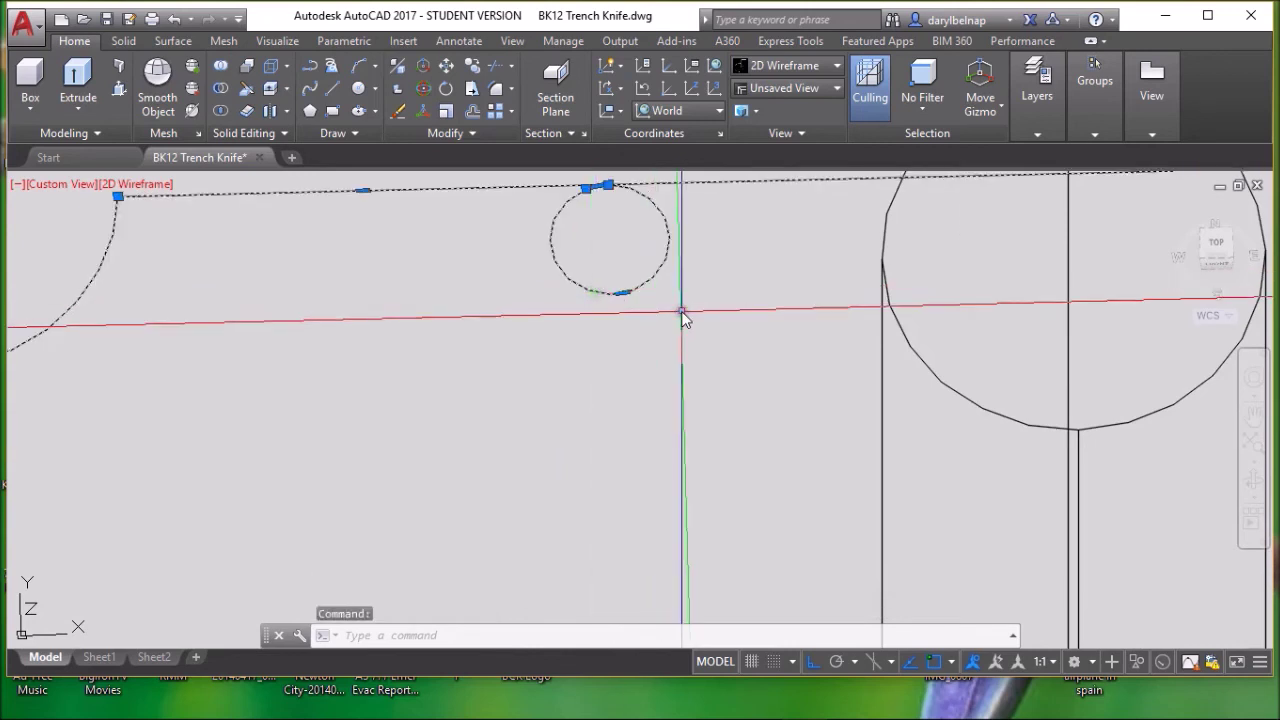
right_click(682, 316)
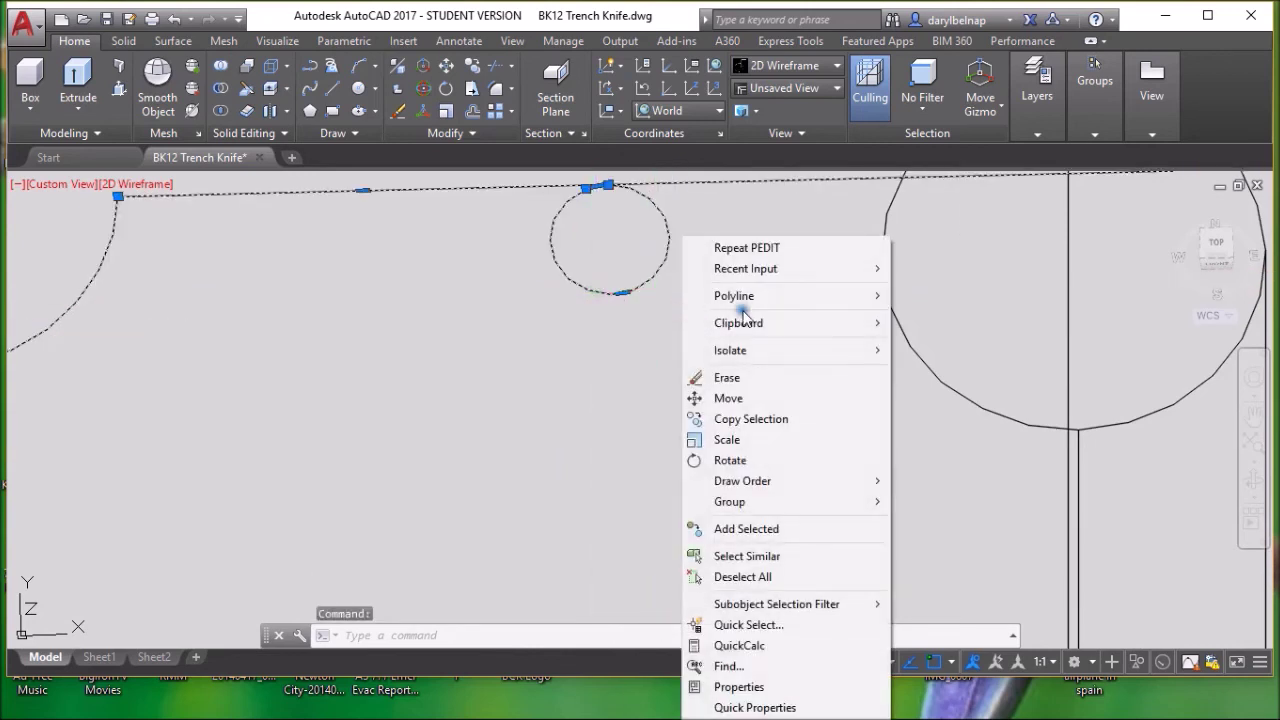
click(743, 377)
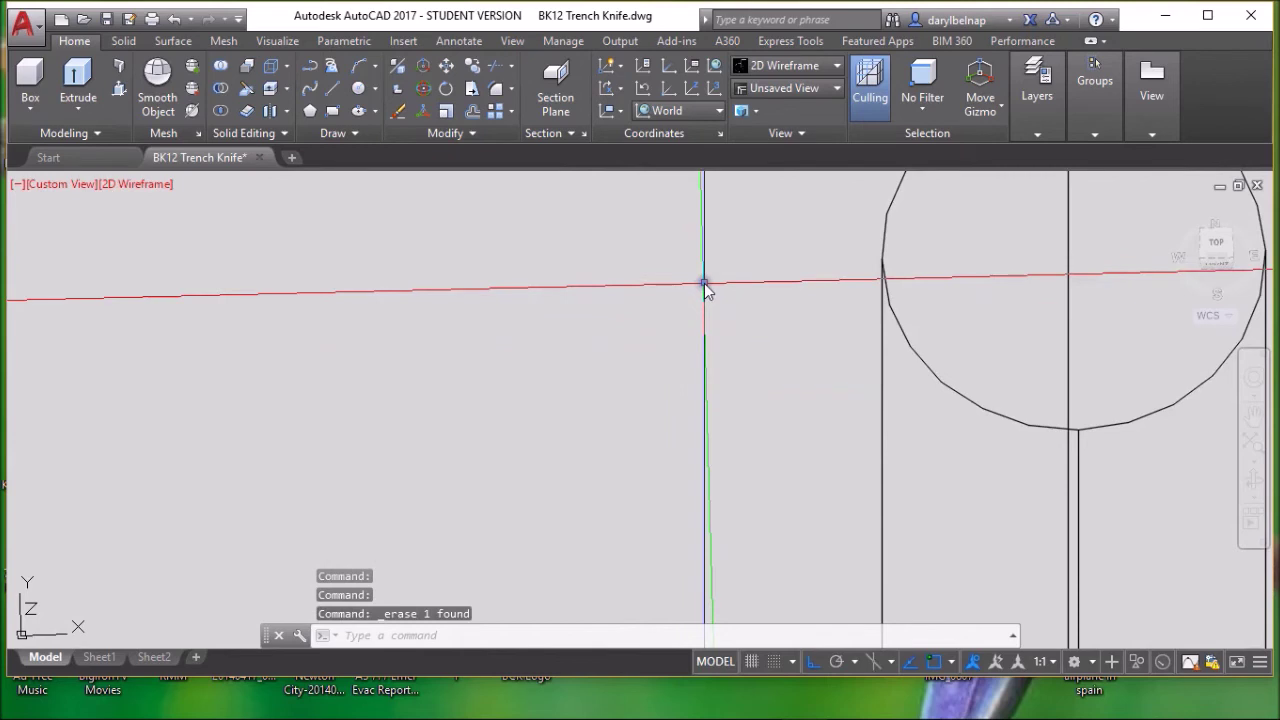
scroll(410, 245, down, 4)
scroll(410, 245, down, 2)
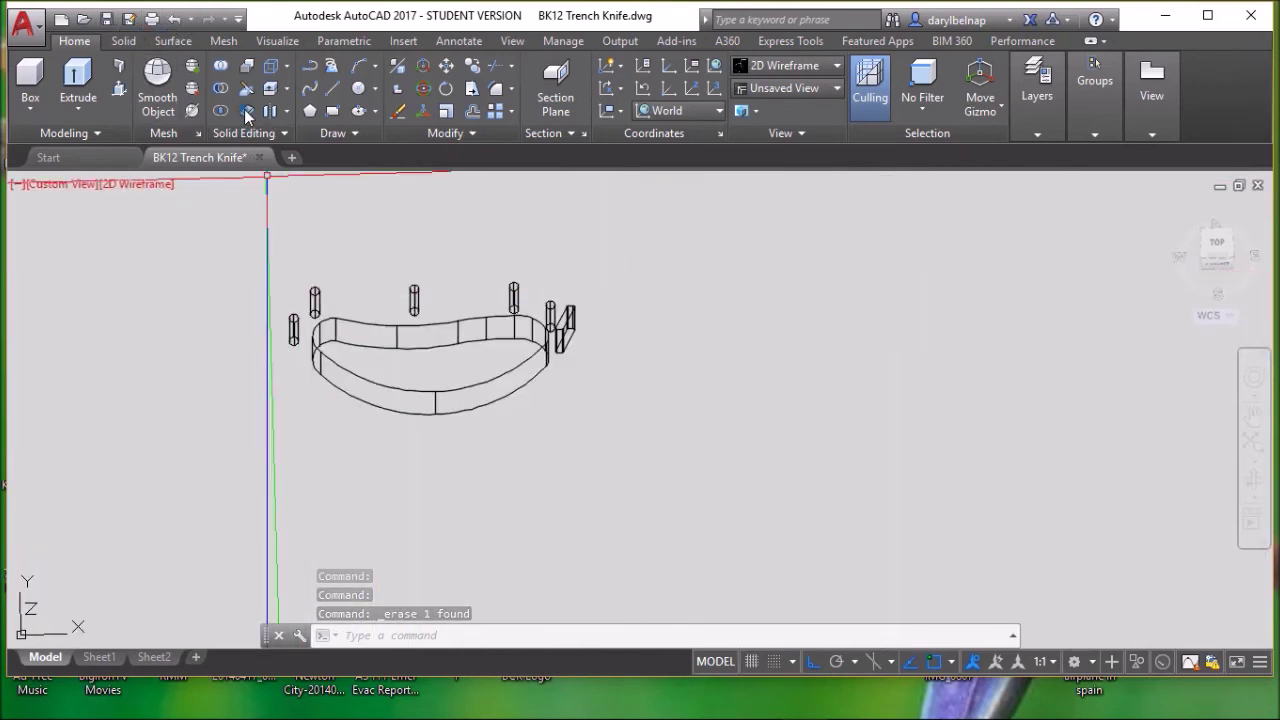
Undo the erase and the earlier PEDIT close to restore the original outline.
click(175, 19)
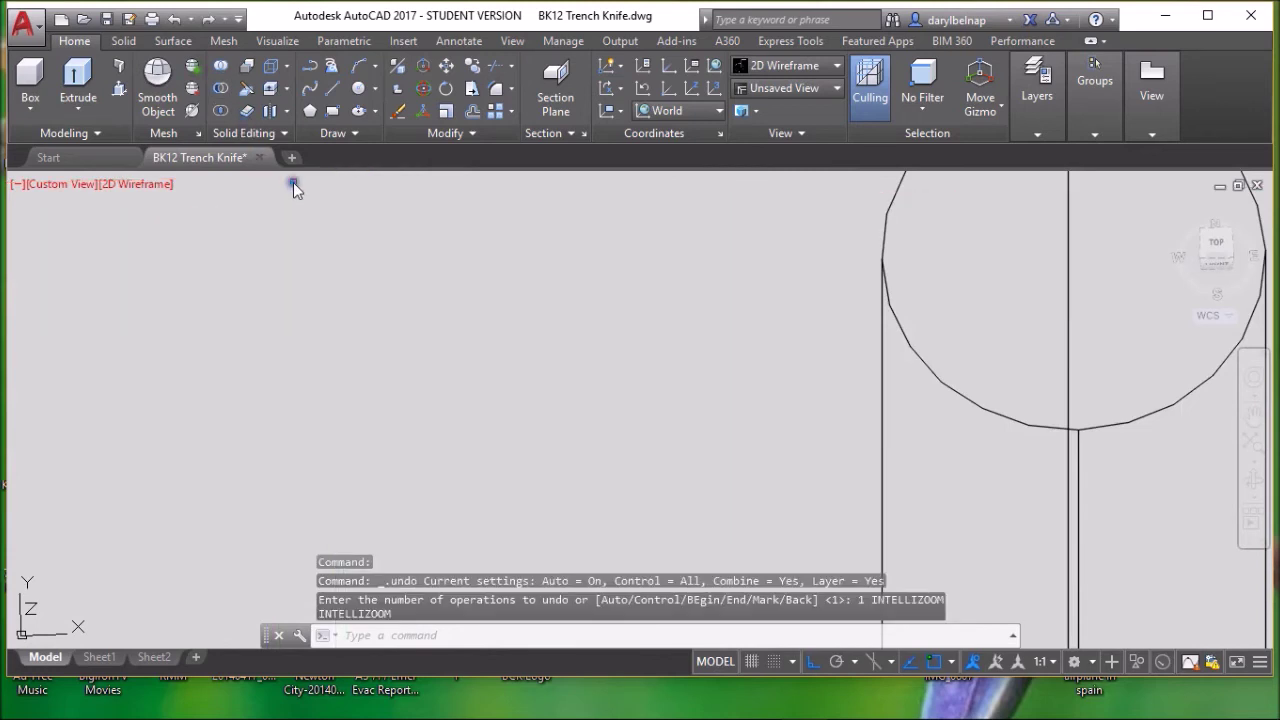
click(172, 20)
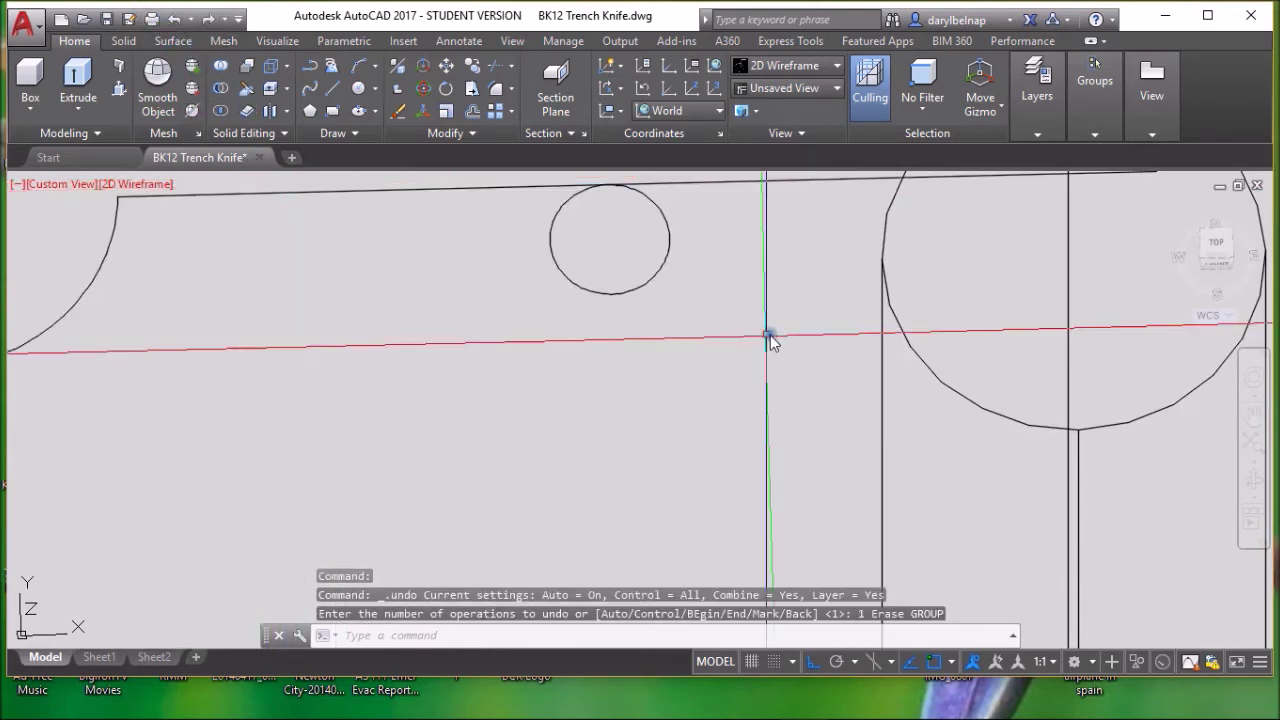
middle_drag(800, 323, 700, 571)
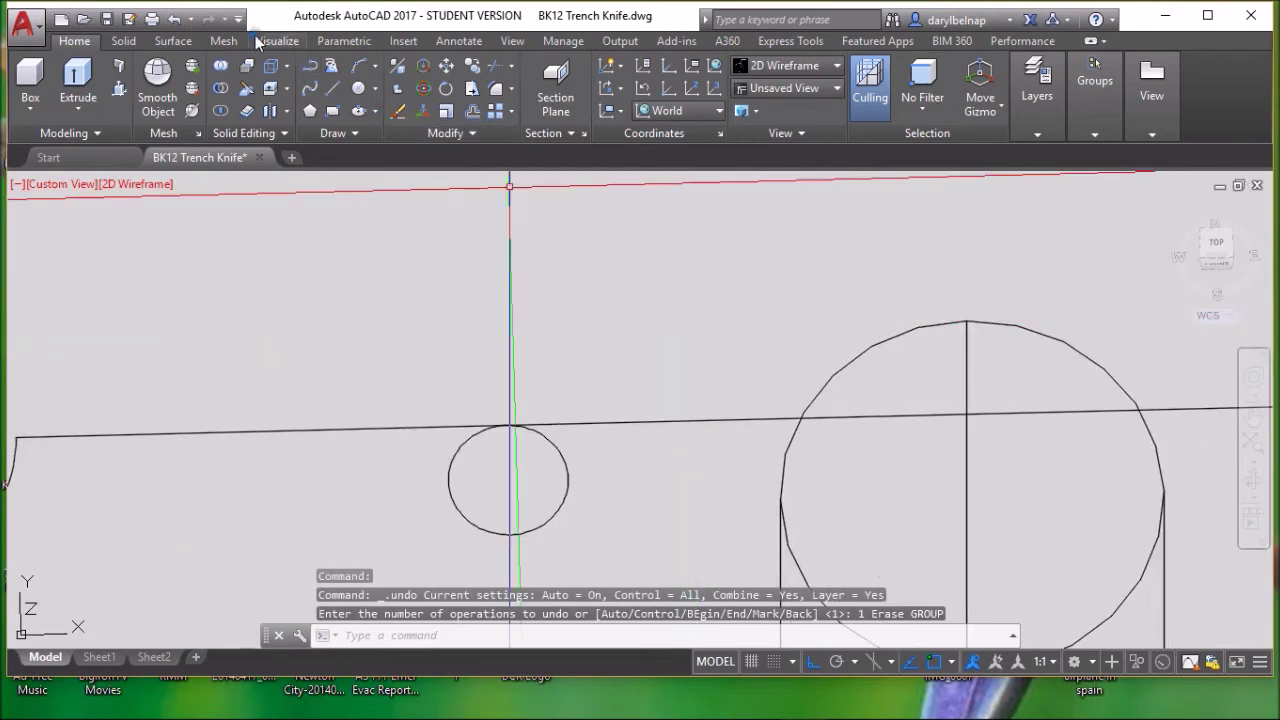
click(172, 20)
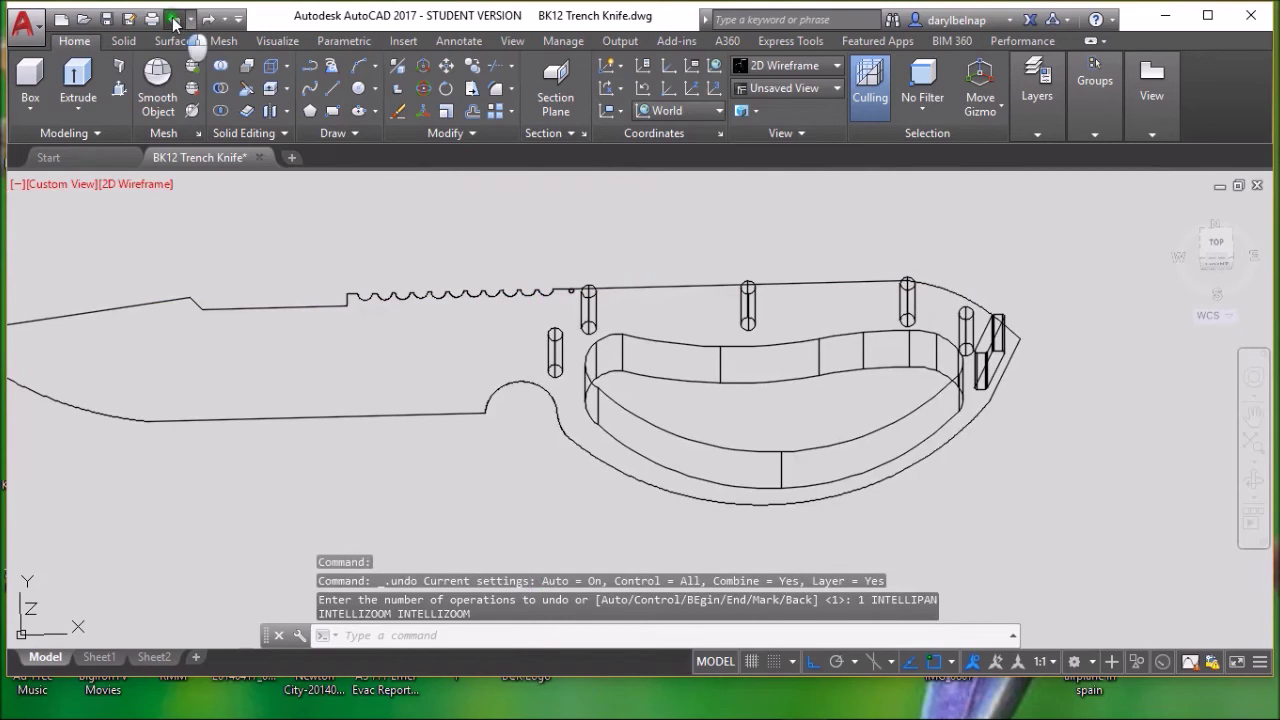
click(174, 20)
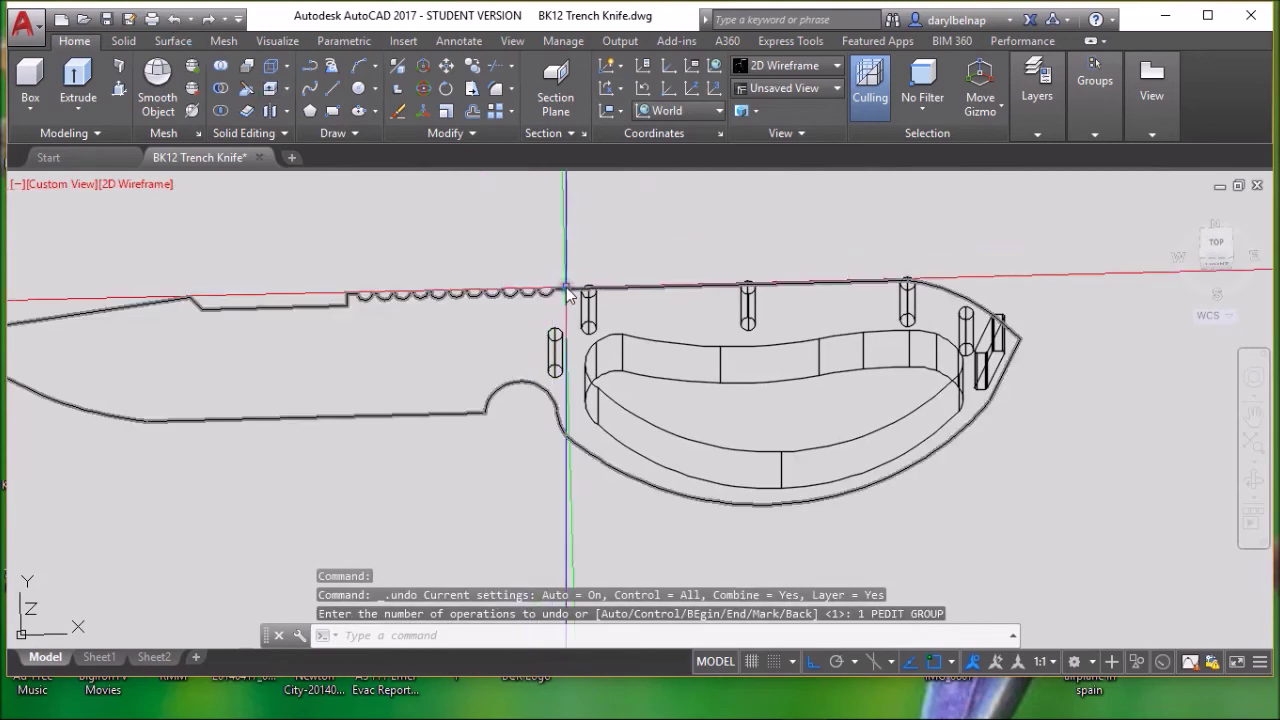
Zoom into the spine junction and examine the lines meeting there.
scroll(585, 300, up, 10)
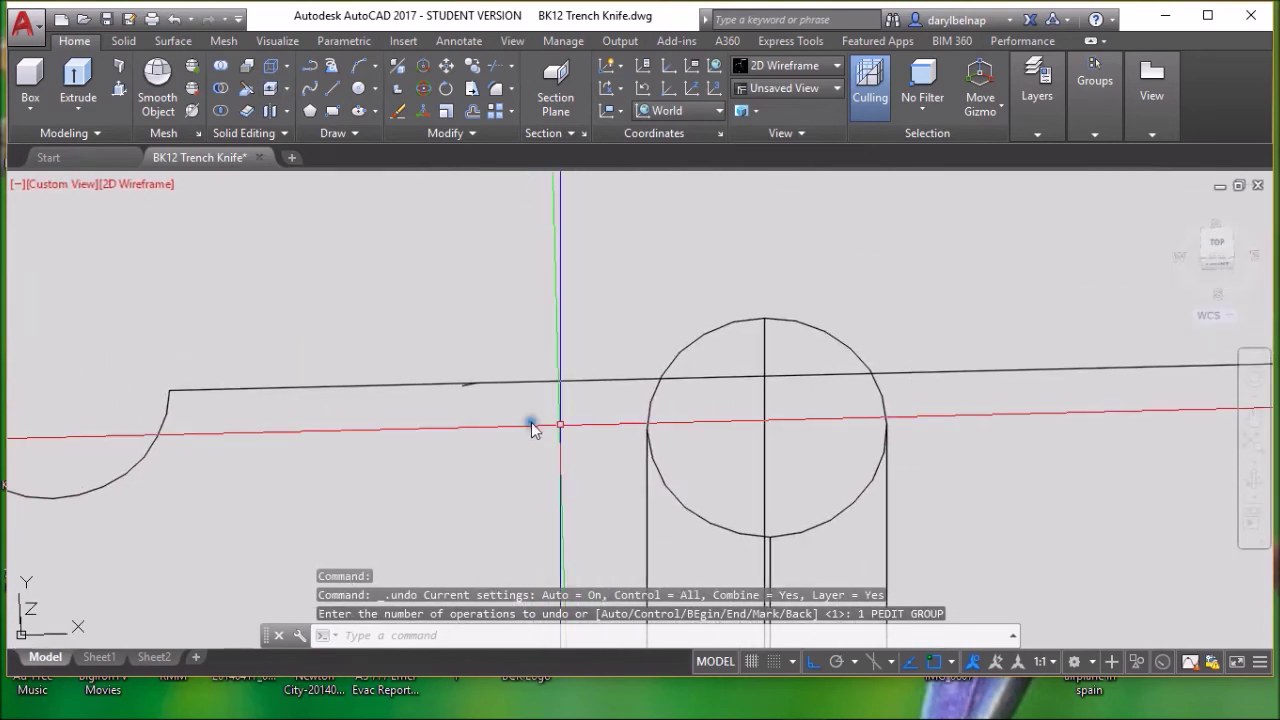
middle_drag(491, 434, 606, 306)
scroll(611, 417, up, 5)
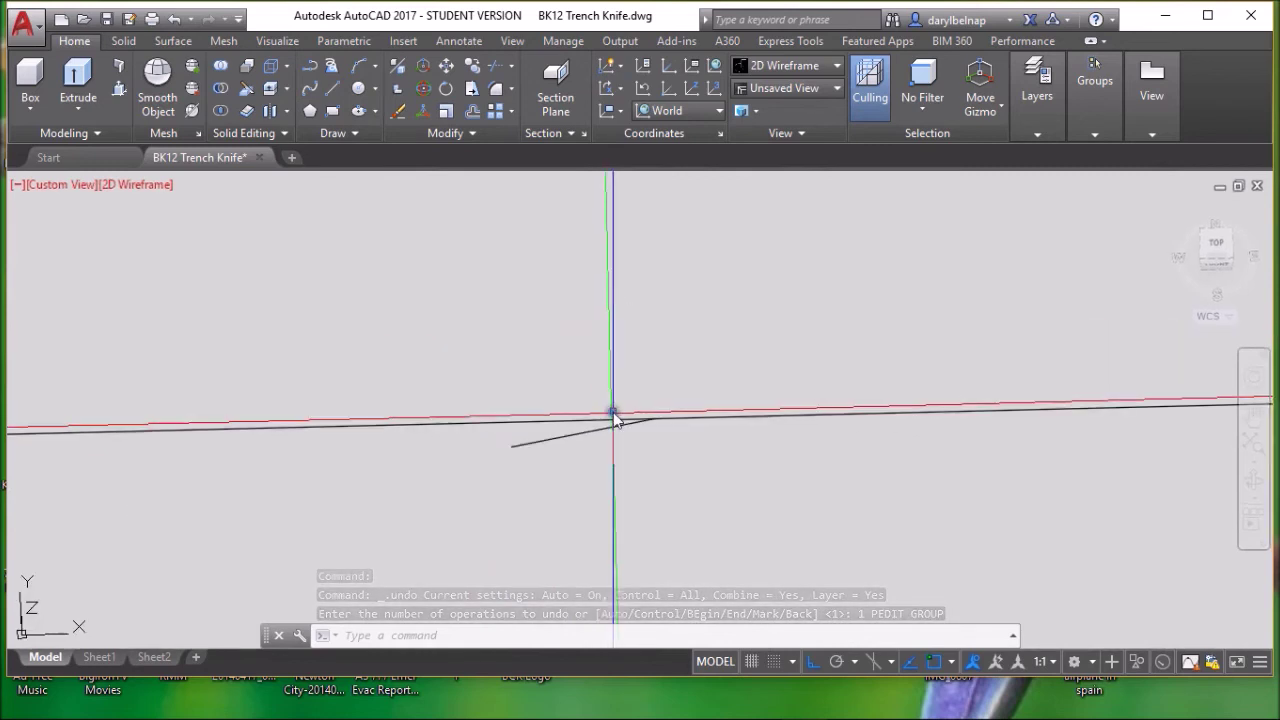
scroll(640, 457, up, 3)
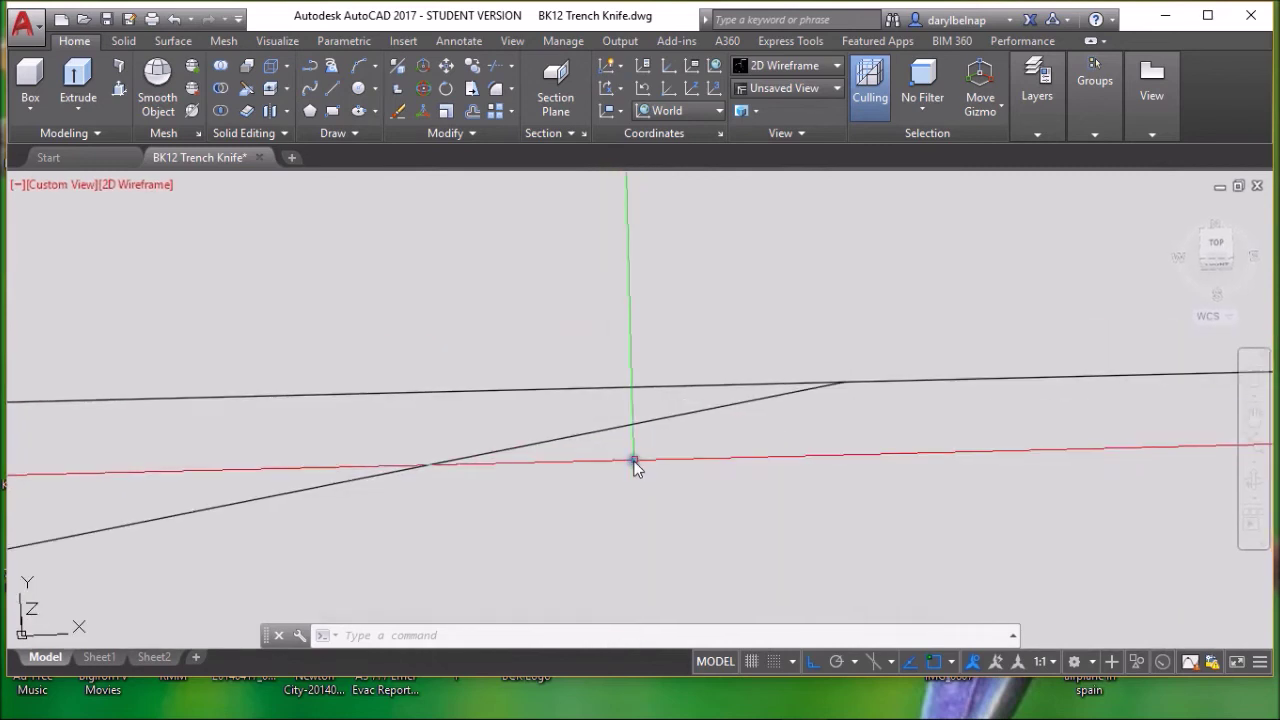
click(671, 418)
double_click(671, 418)
key(Escape)
Stretch the outline's loose endpoint grip onto the spine line, then zoom back out.
scroll(537, 400, up, 2)
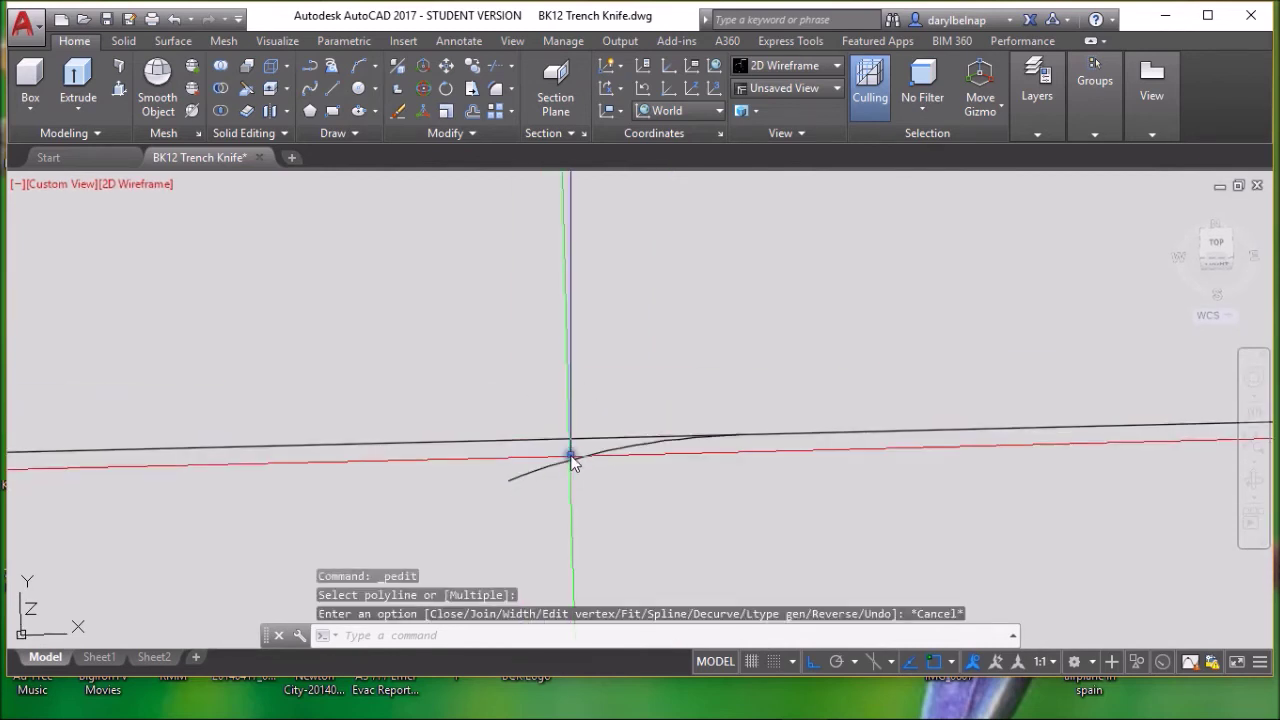
click(575, 470)
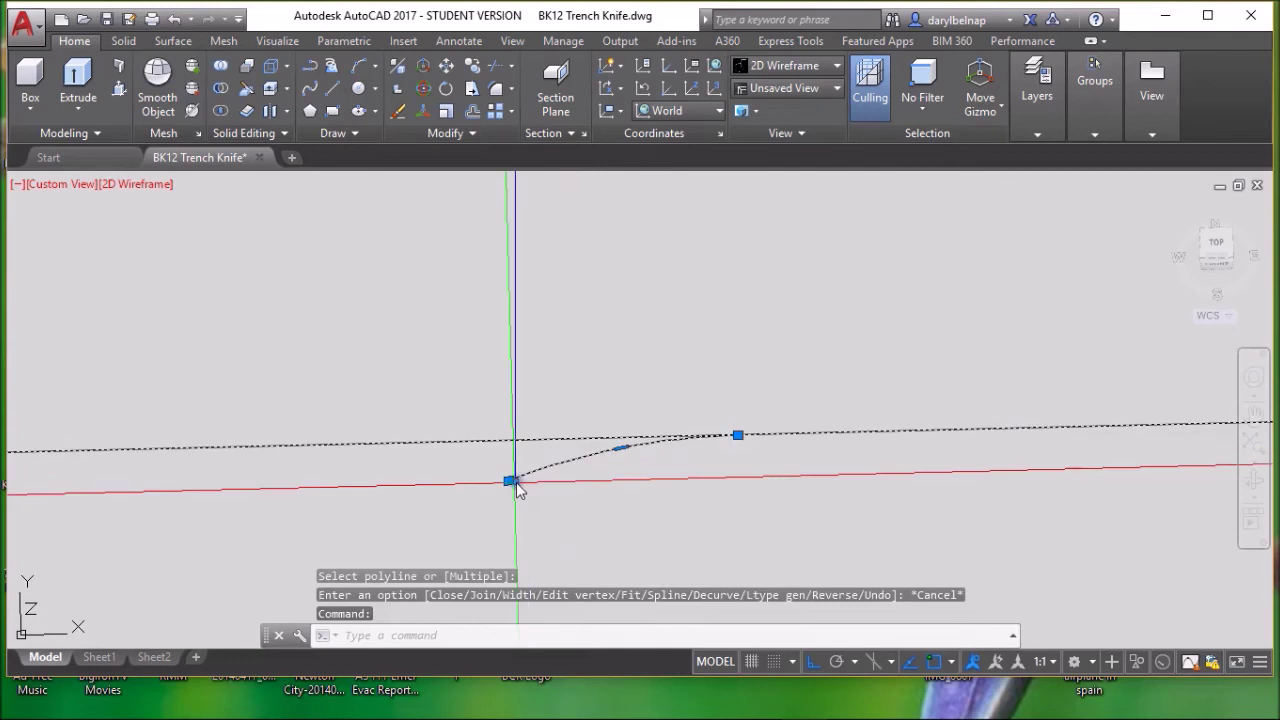
click(508, 480)
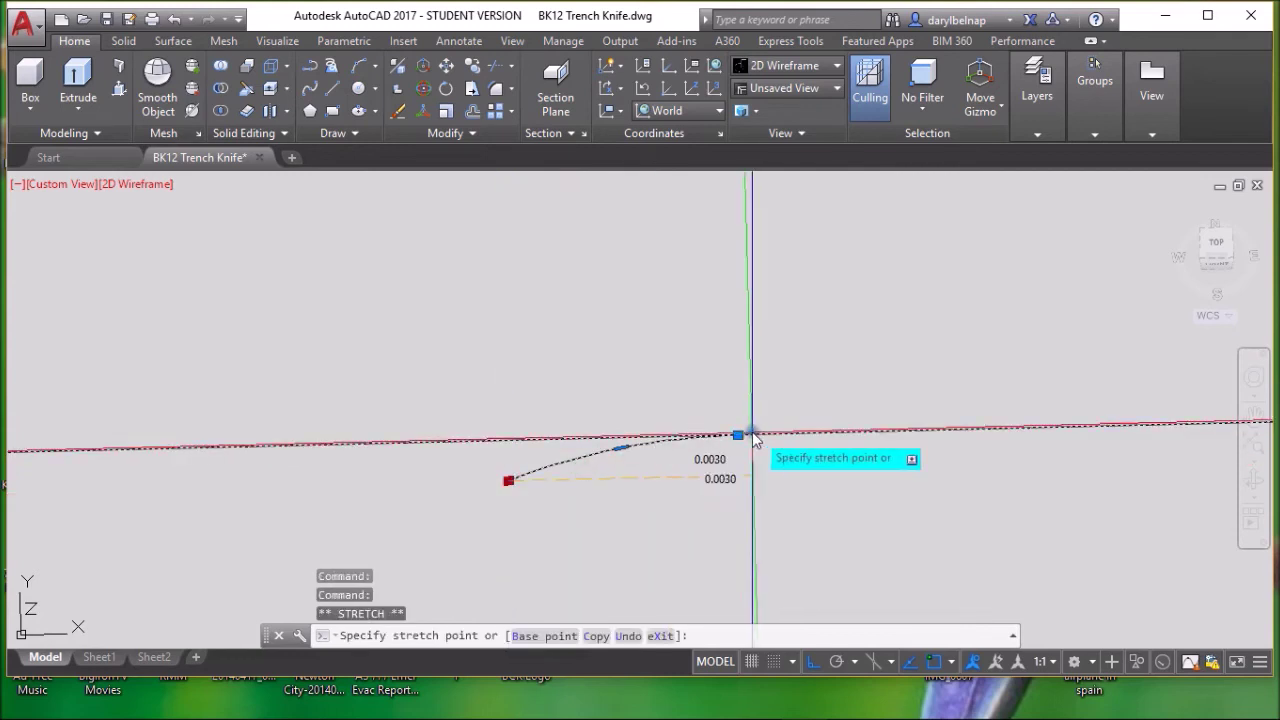
click(737, 435)
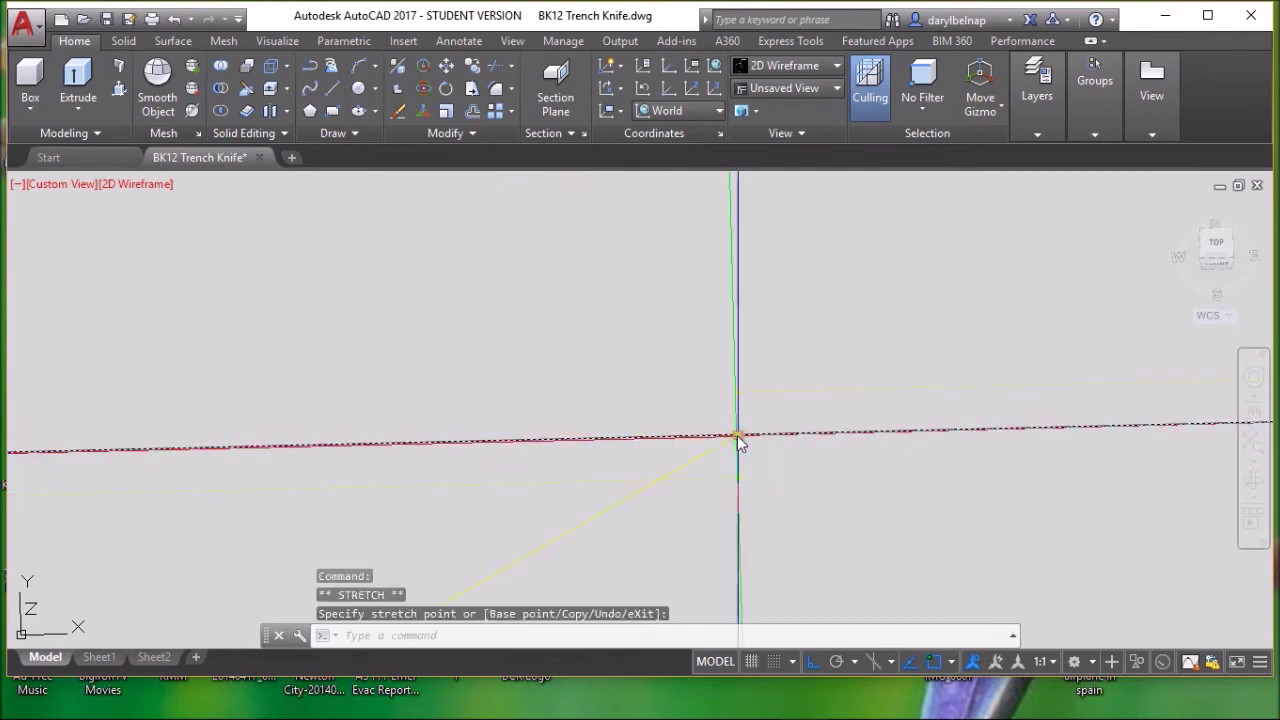
key(Escape)
middle_drag(737, 435, 667, 510)
scroll(667, 510, down, 3)
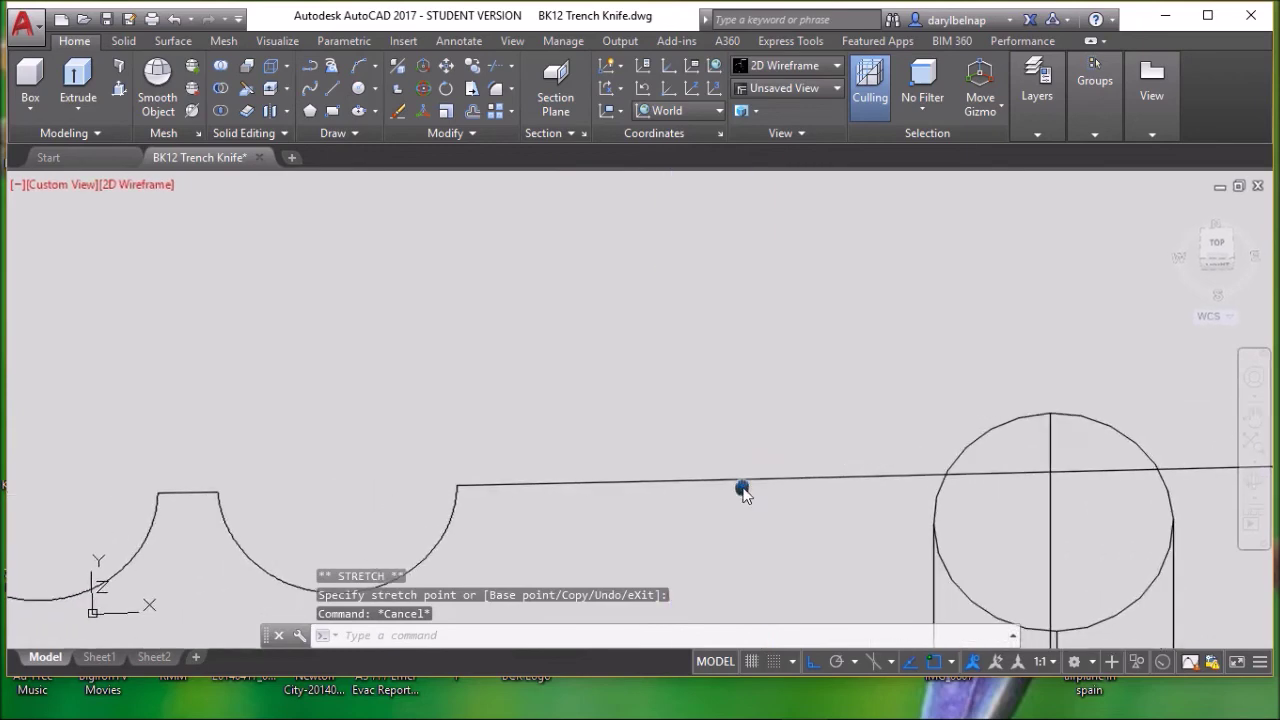
scroll(491, 508, up, 1)
scroll(491, 508, down, 1)
scroll(512, 485, down, 5)
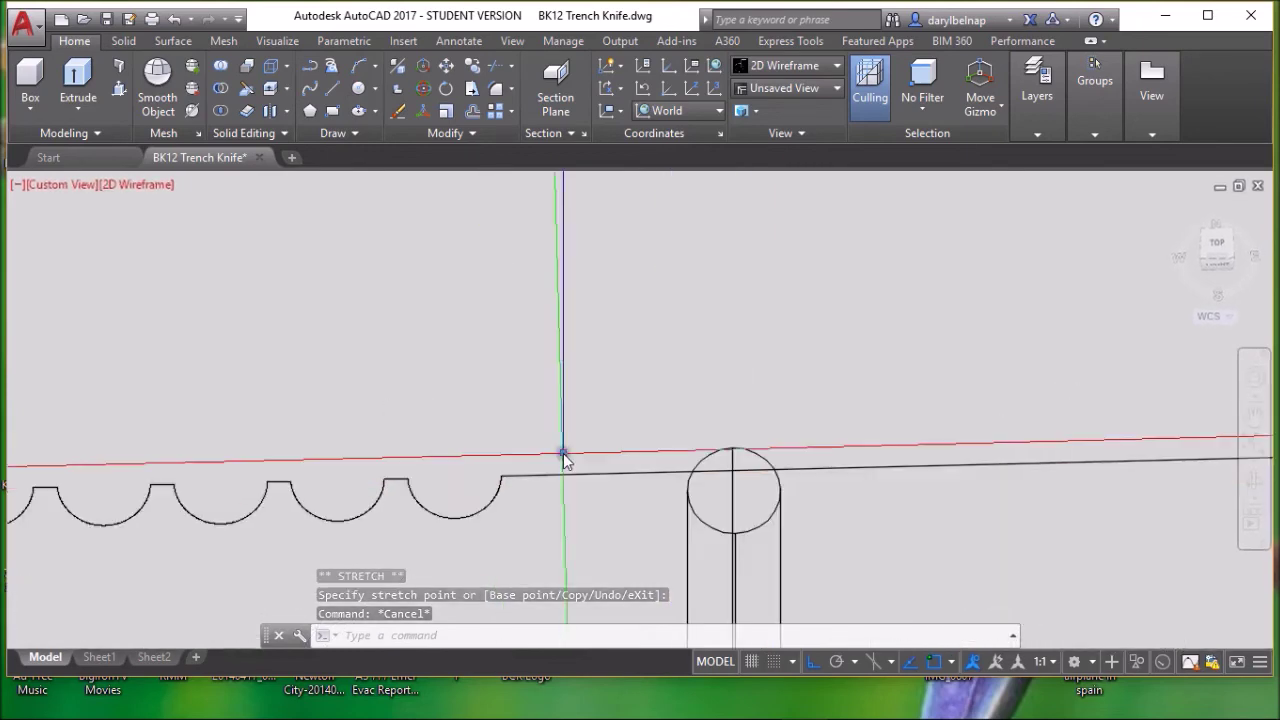
Extrude the knife outline 0.1875 thick using EXT.
scroll(645, 370, down, 3)
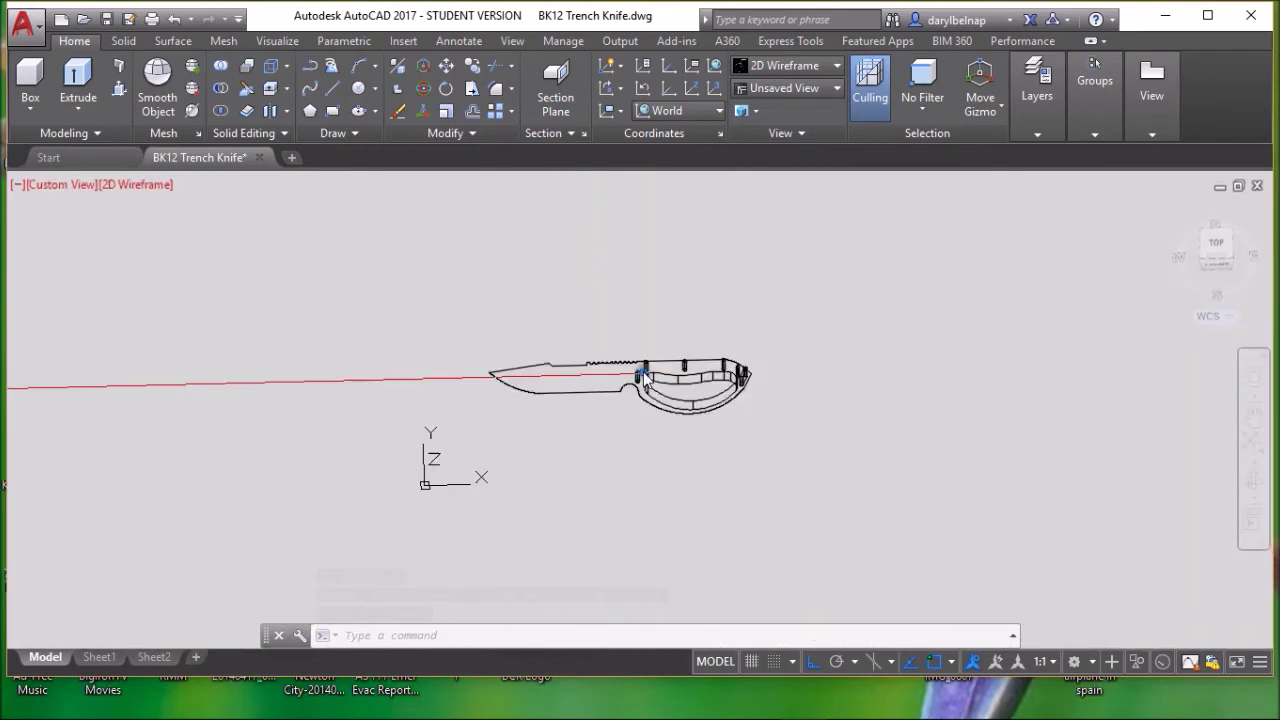
scroll(623, 417, up, 4)
text(ext)
key(Return)
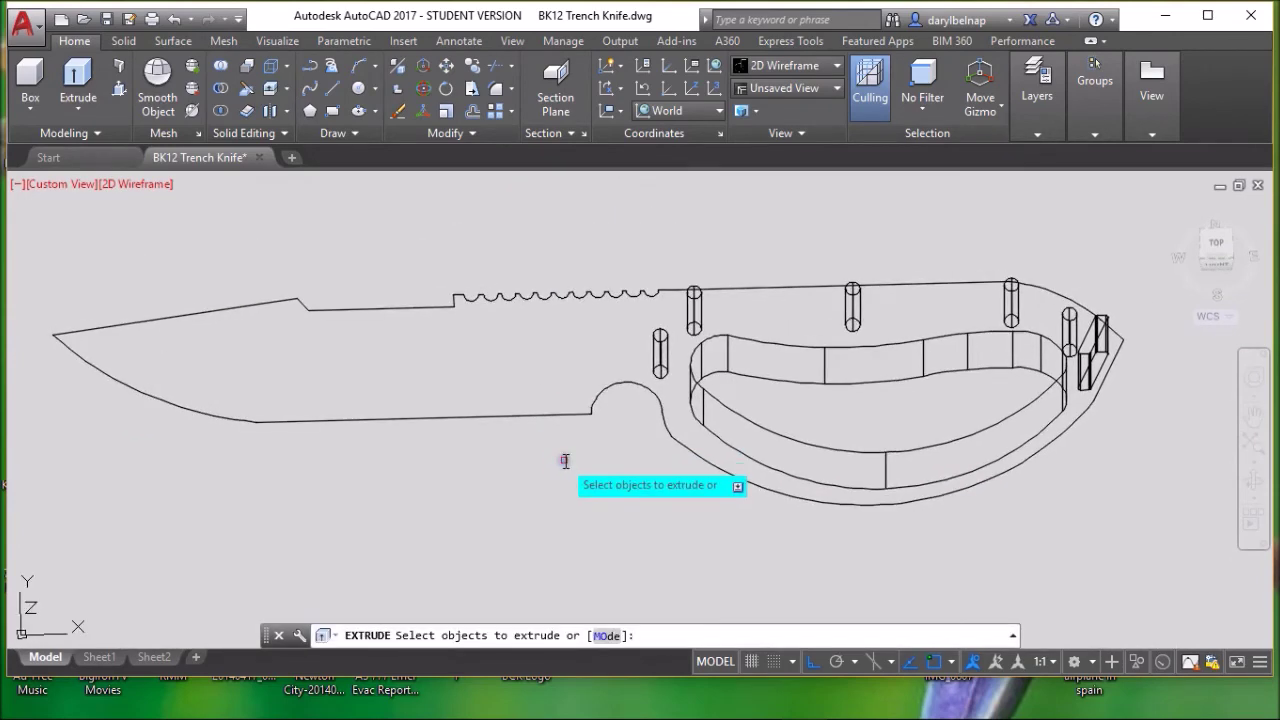
shift+middle_drag(586, 489, 583, 431)
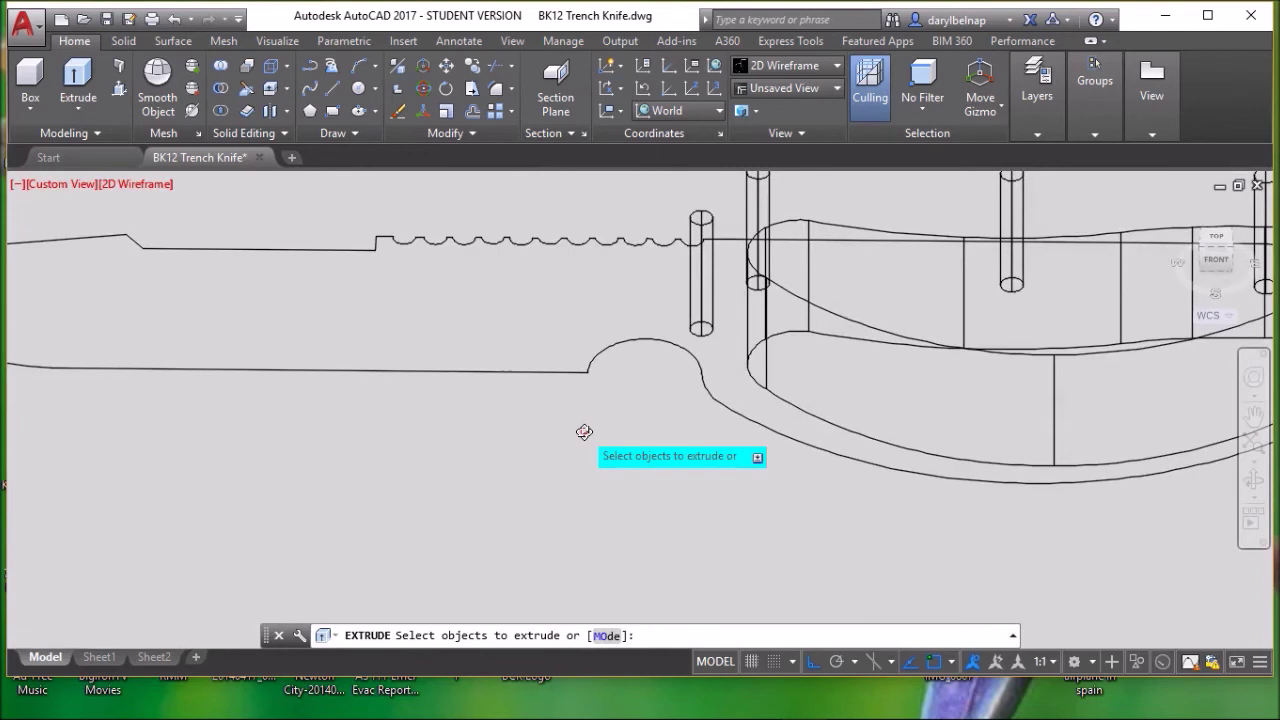
scroll(583, 431, down, 4)
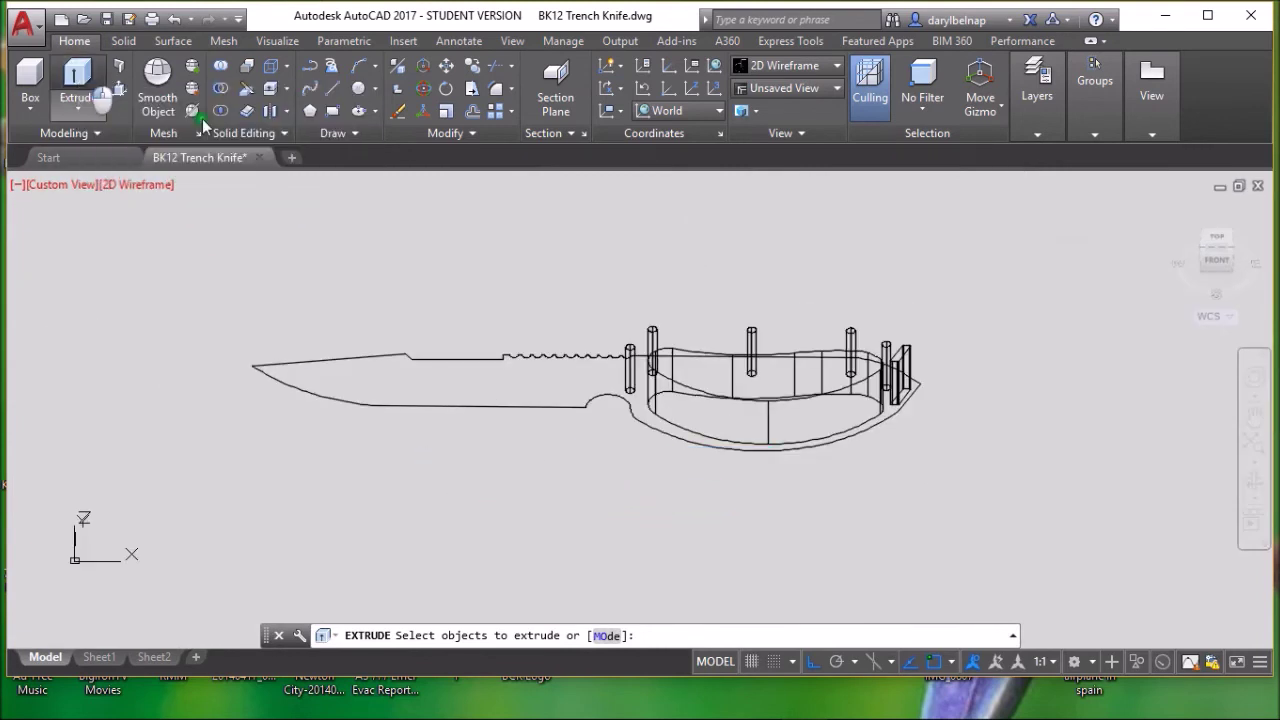
click(533, 407)
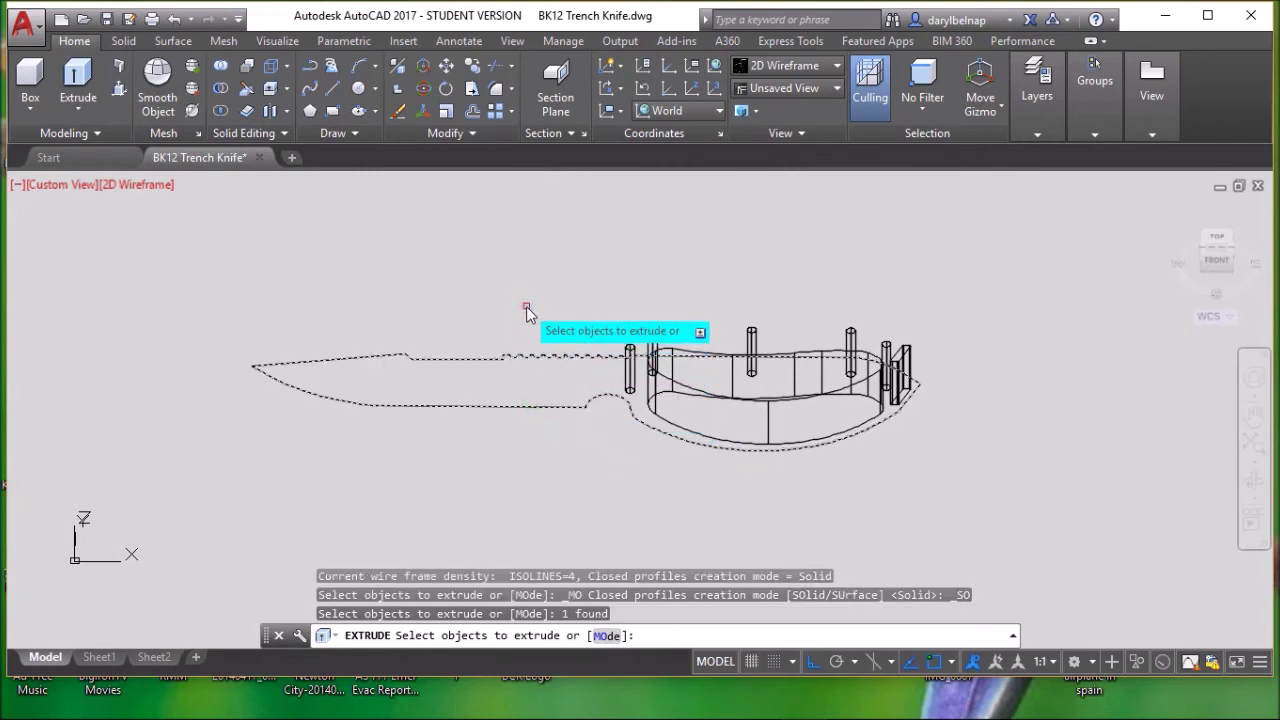
key(Return)
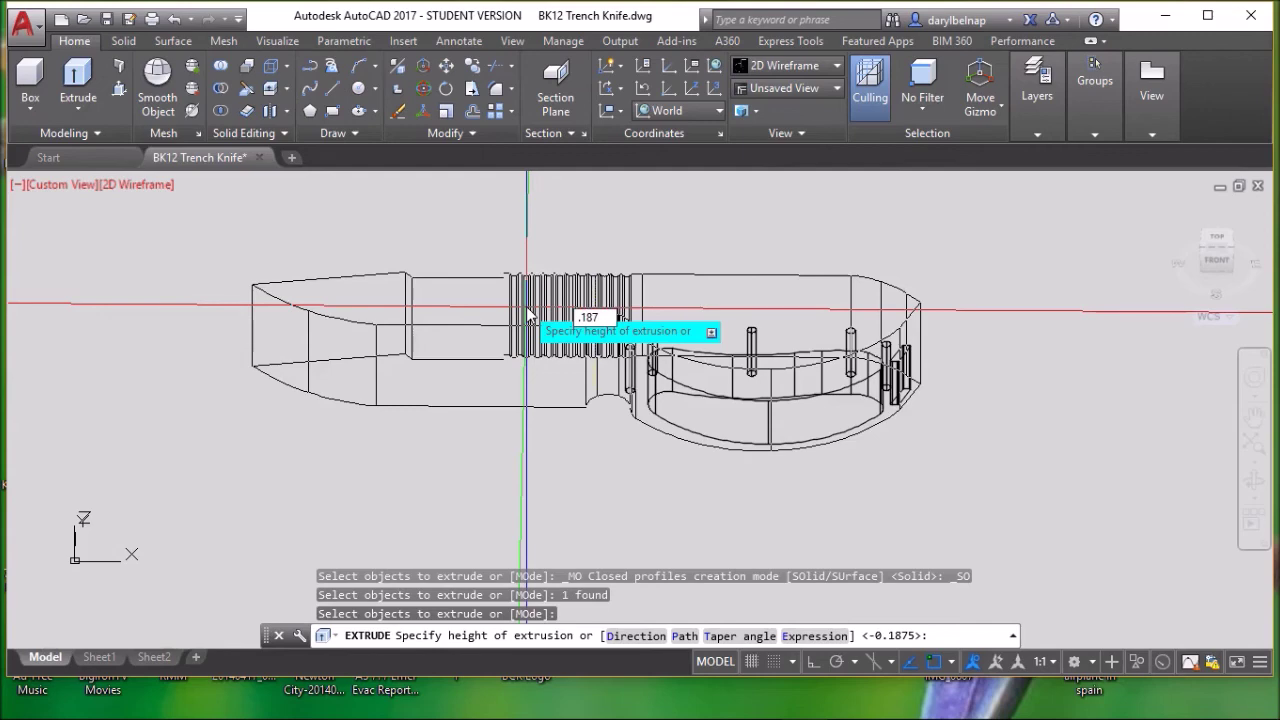
key(Return)
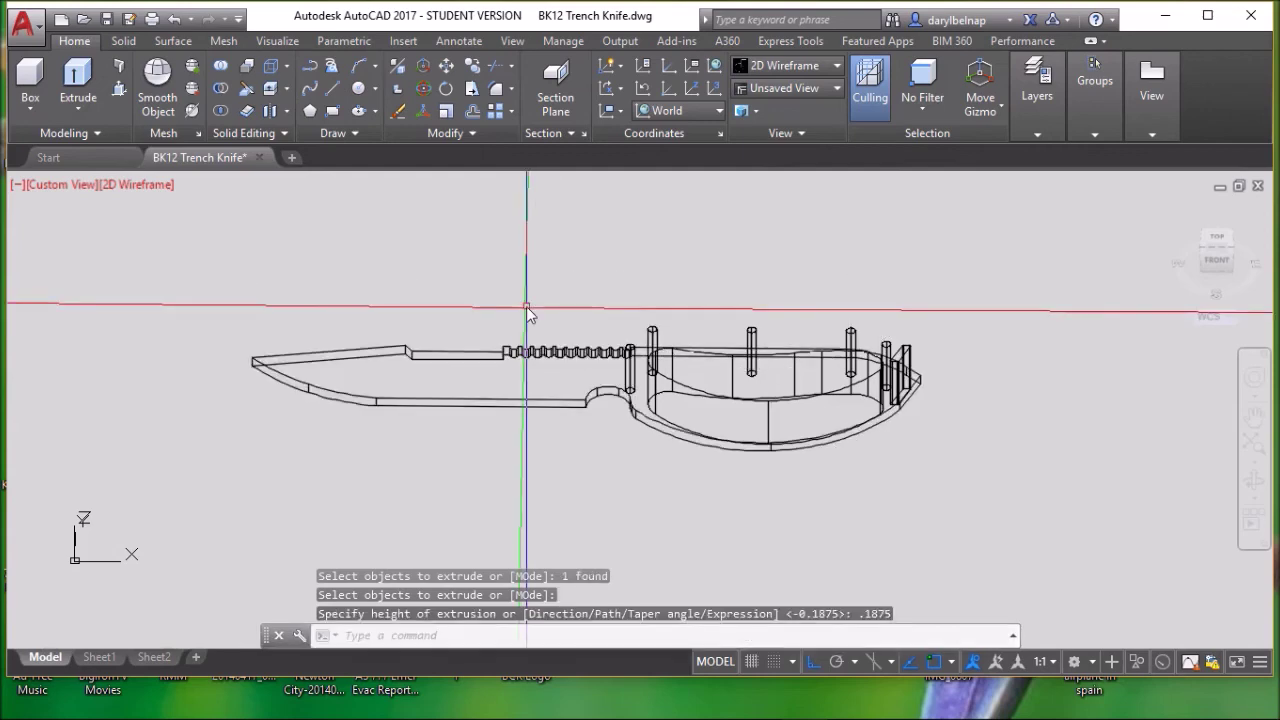
Orbit to a tilted view and choose the knife body as the solid to subtract from.
shift+middle_drag(849, 357, 1063, 443)
scroll(821, 419, up, 4)
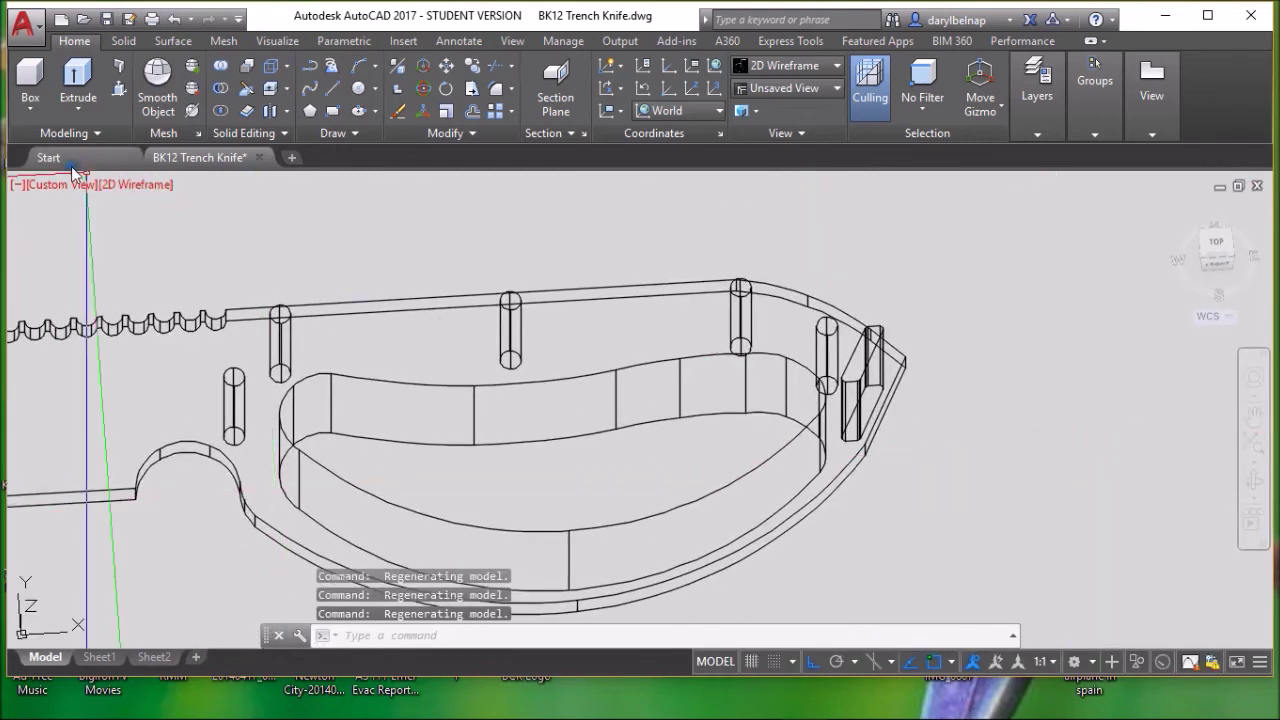
click(220, 89)
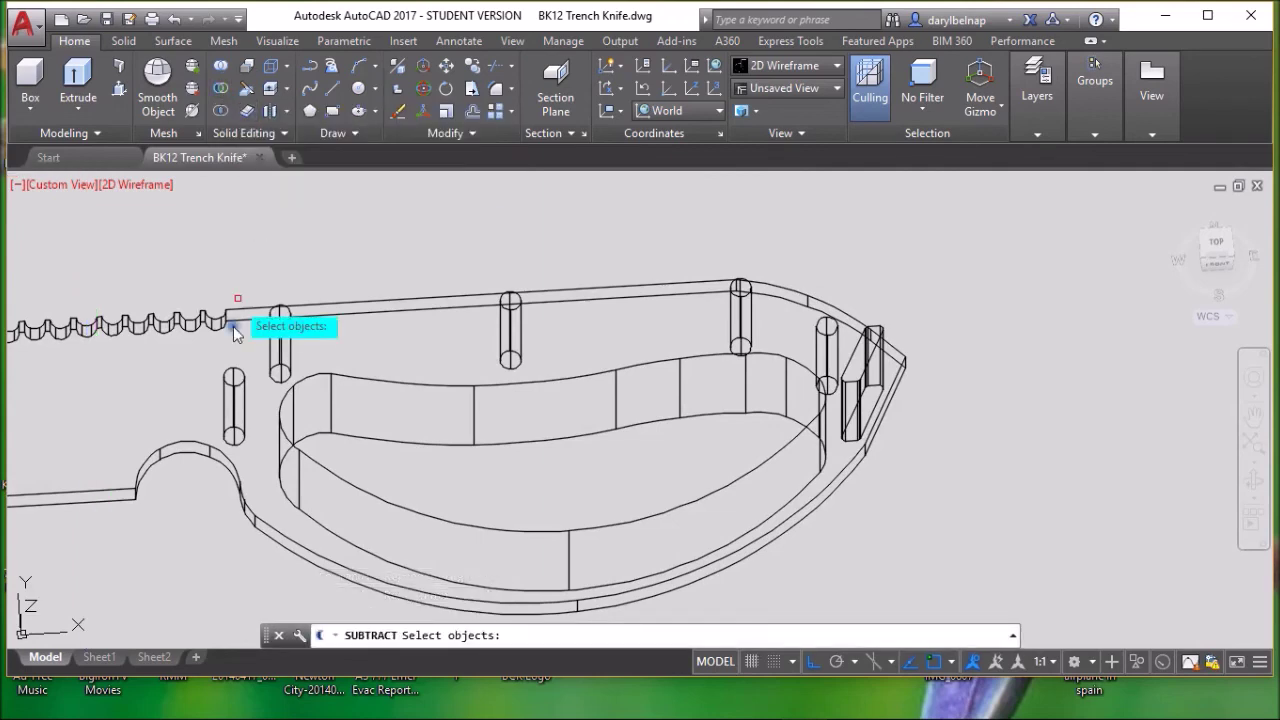
click(232, 312)
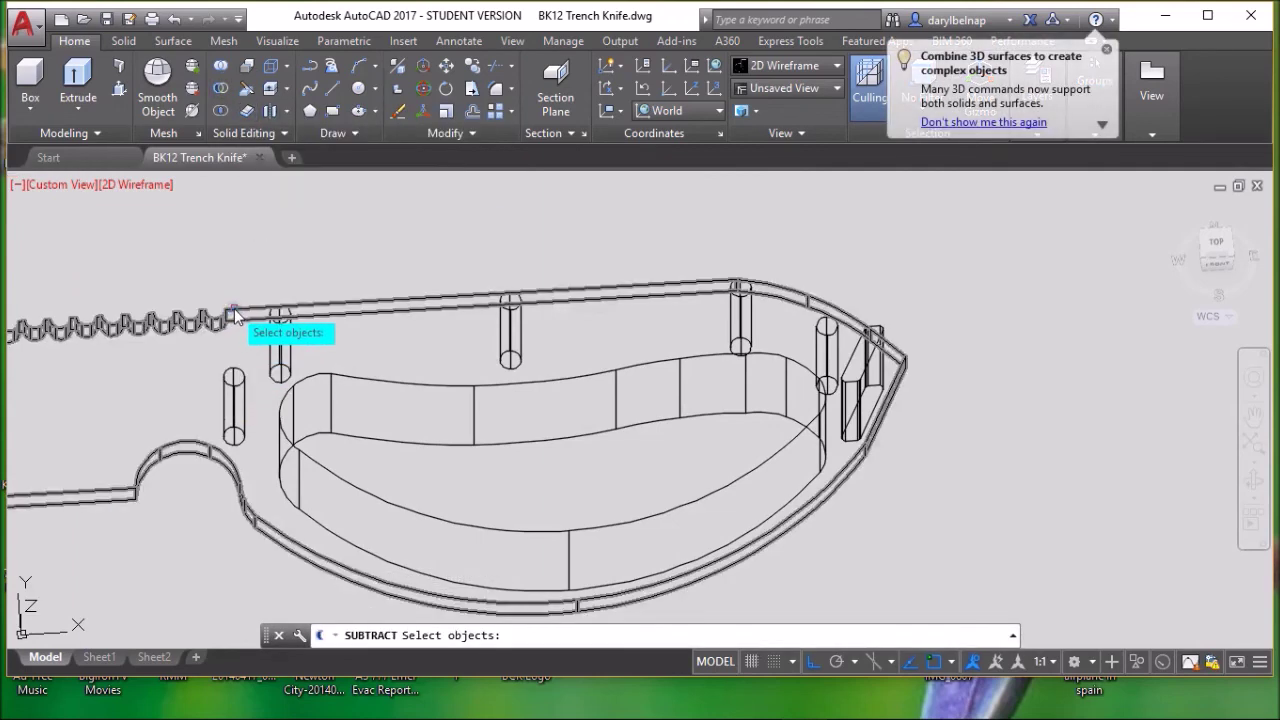
click(234, 311)
key(Return)
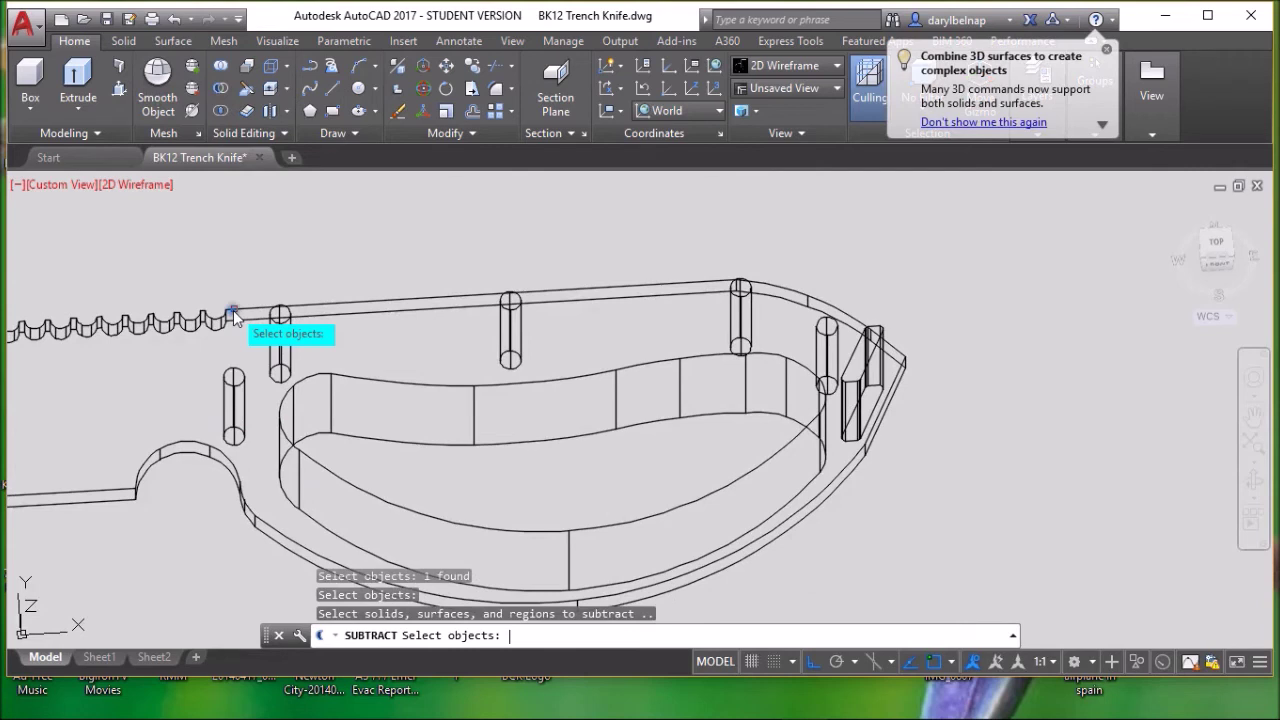
Subtract the four handle-hole cylinders and the handle cutout solid from the knife body.
click(227, 384)
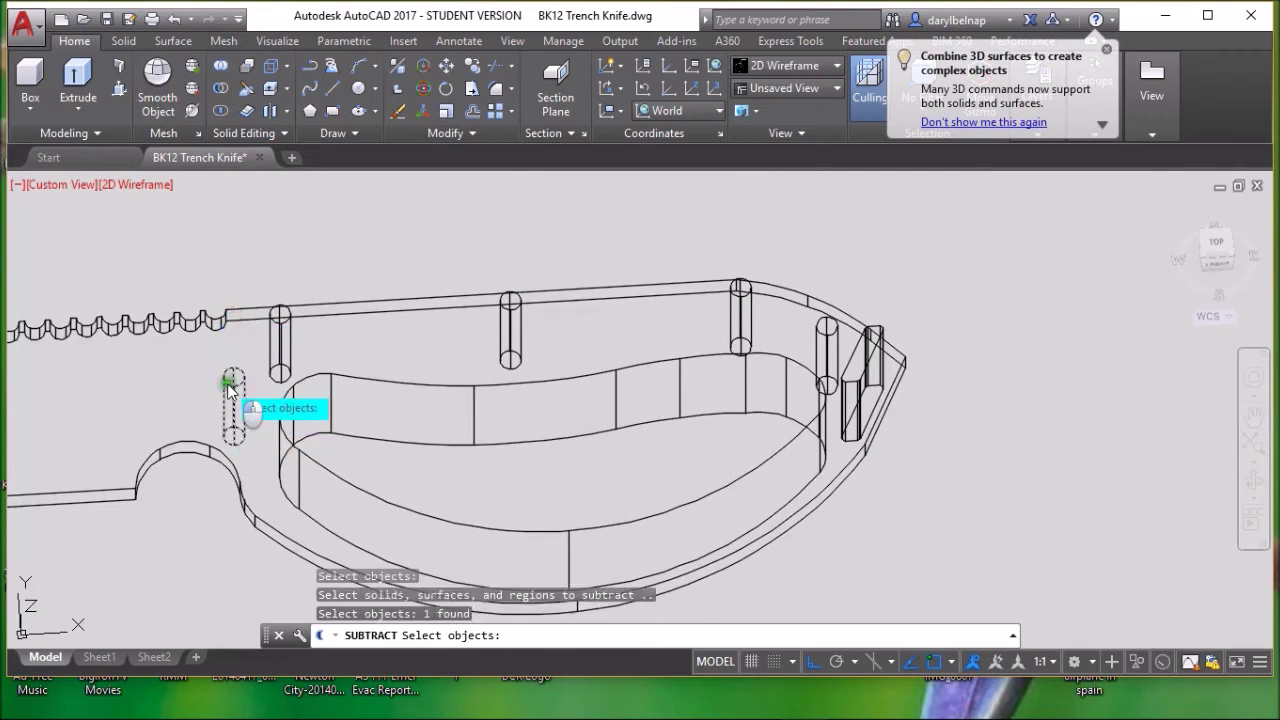
click(282, 328)
click(511, 315)
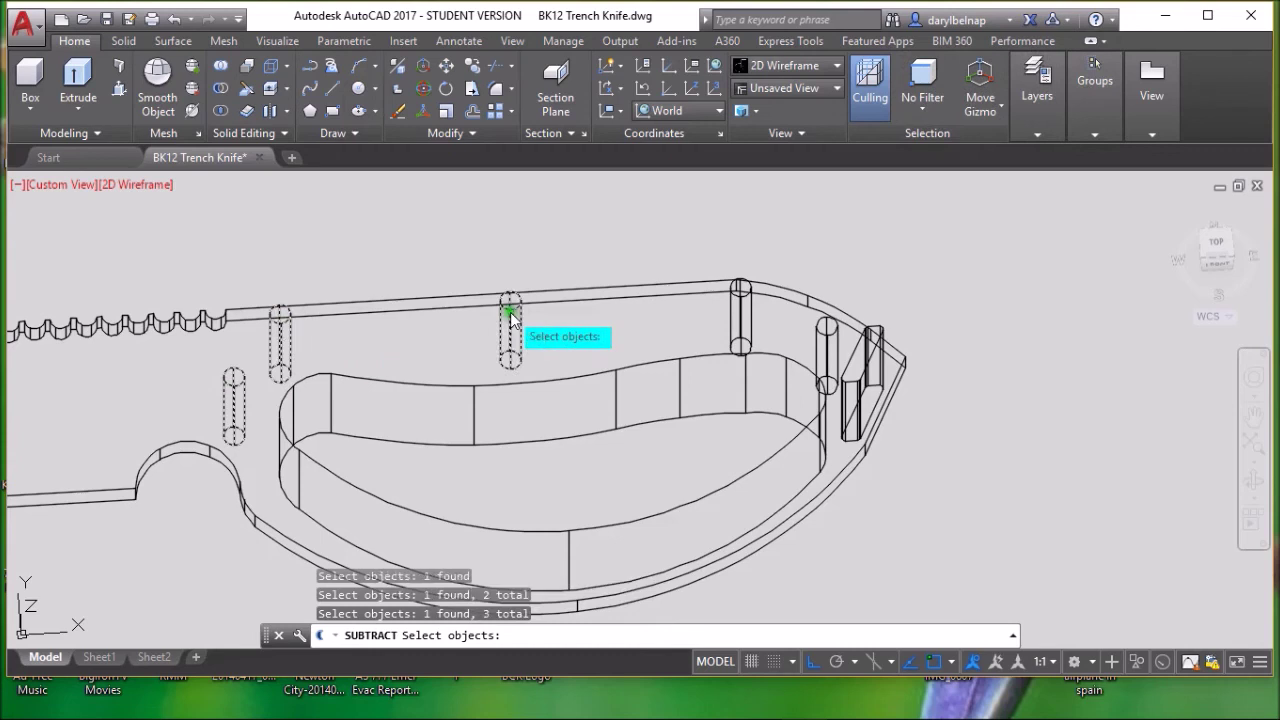
click(739, 300)
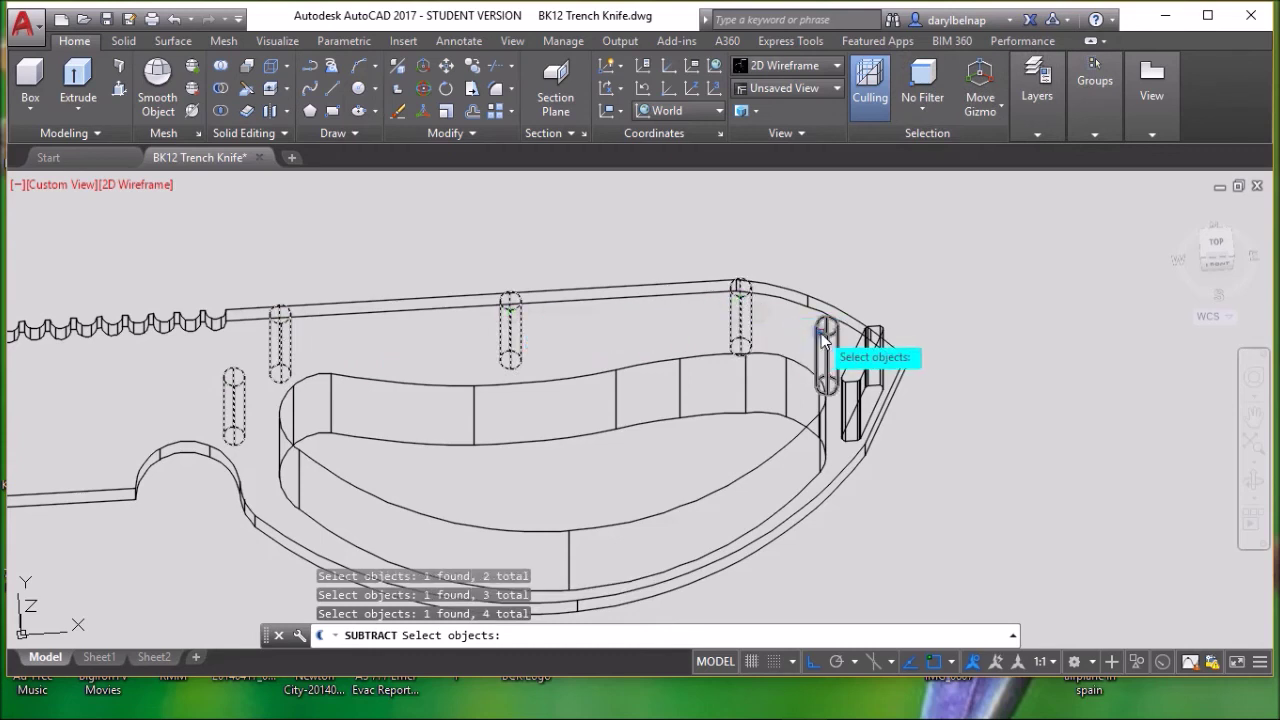
click(777, 358)
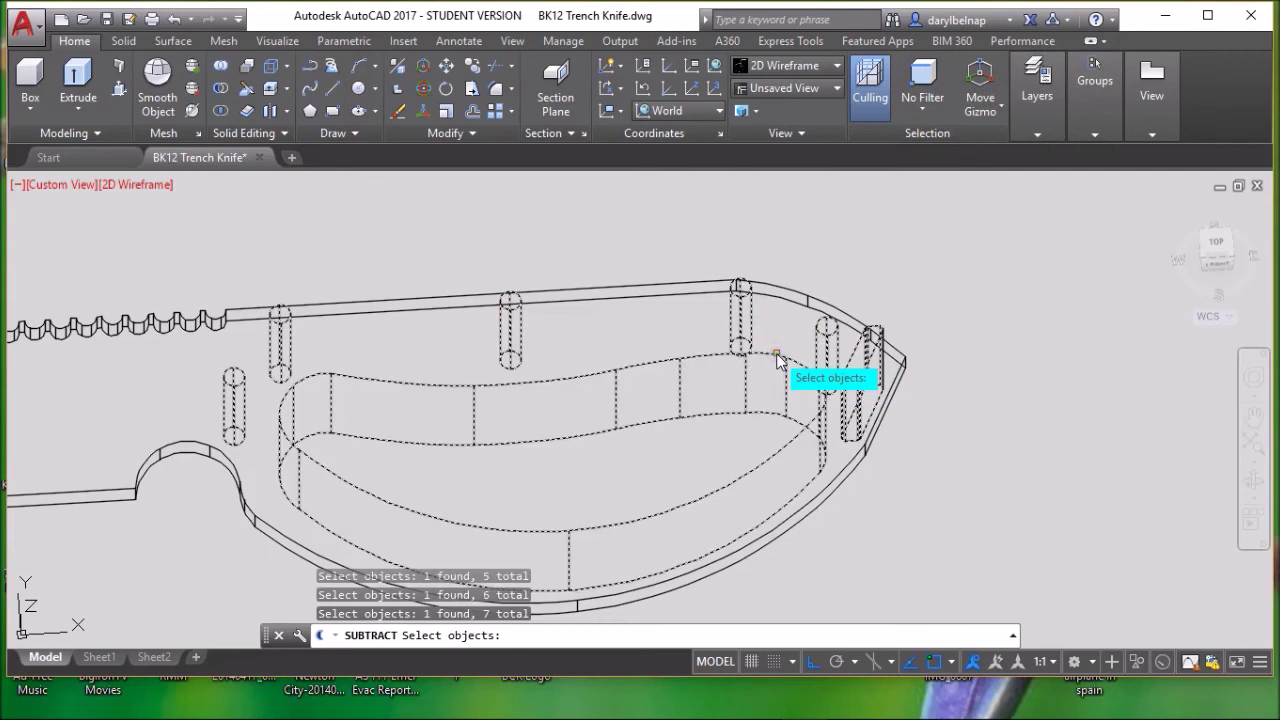
key(Return)
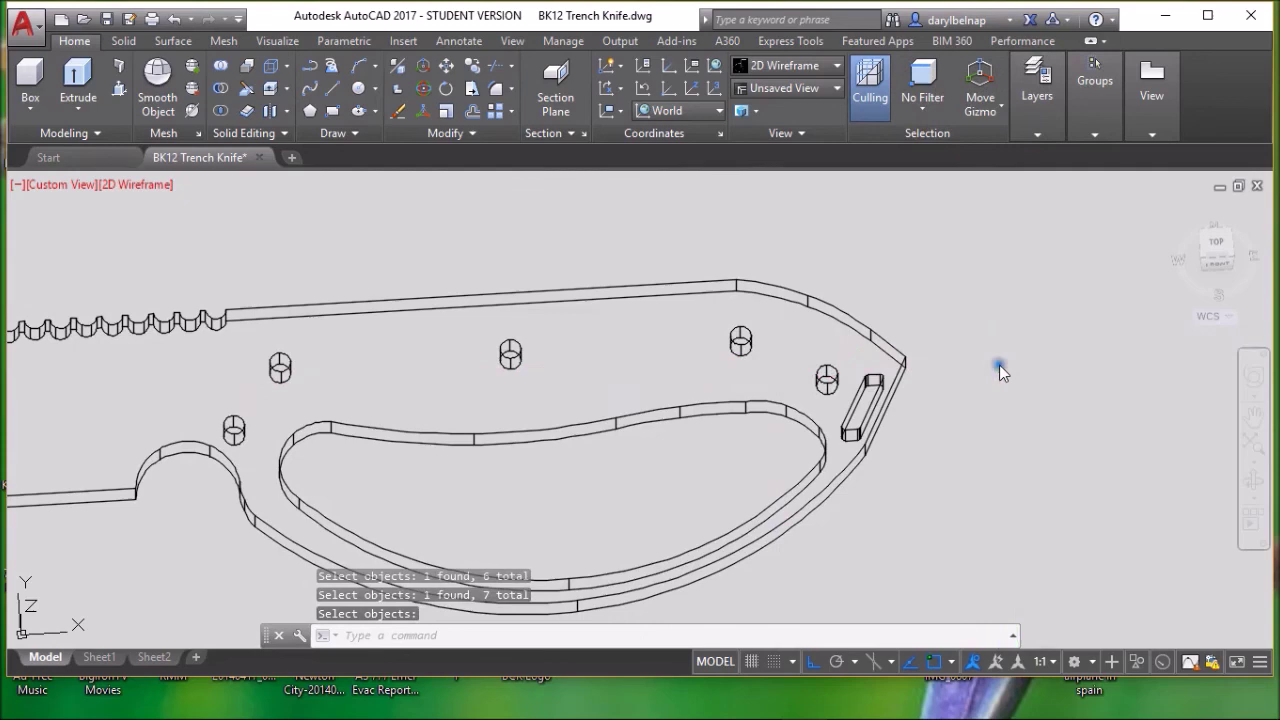
Switch to the Top view and pan to bring the handle end into view.
click(1216, 243)
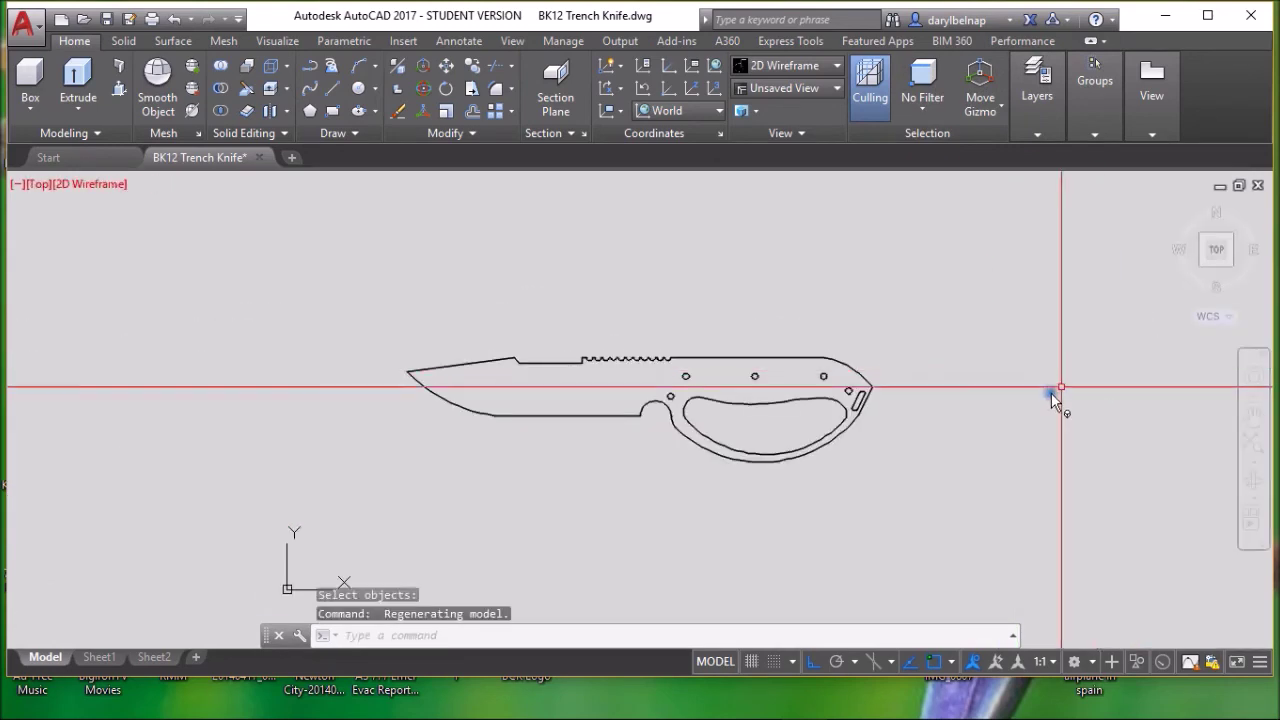
scroll(1030, 410, up, 3)
middle_drag(920, 426, 1200, 423)
scroll(1190, 423, up, 3)
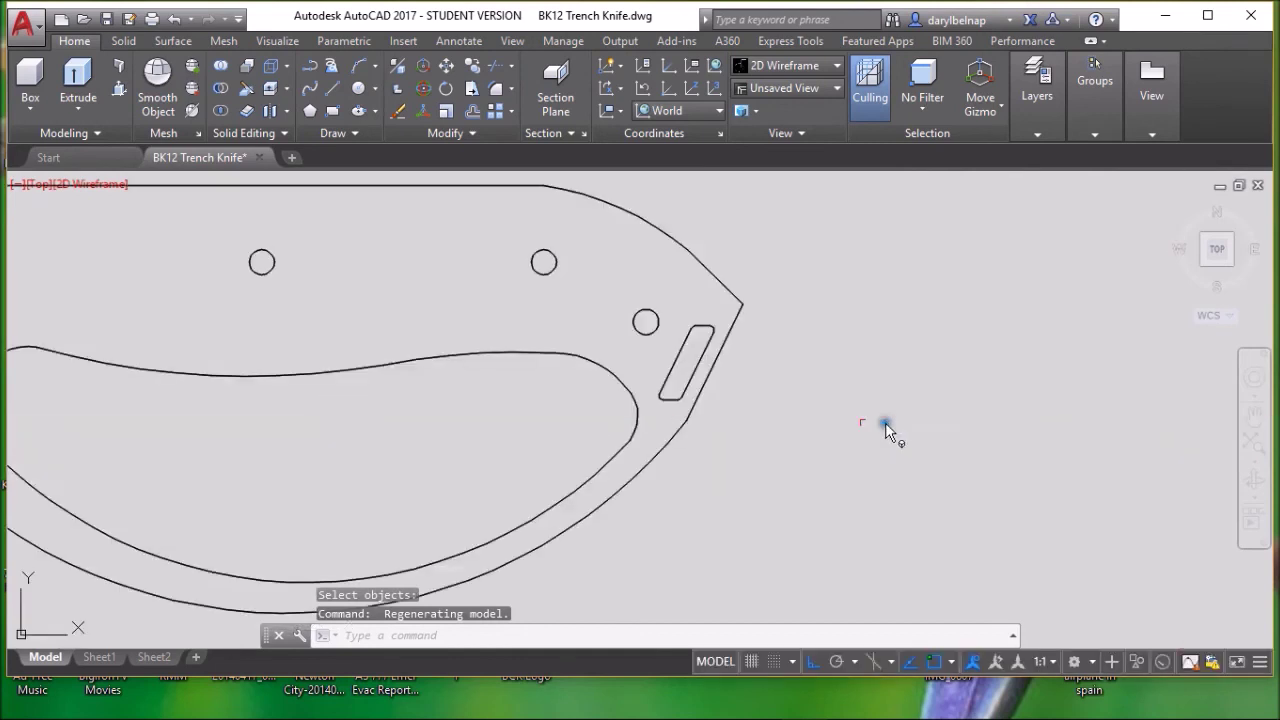
scroll(835, 370, down, 5)
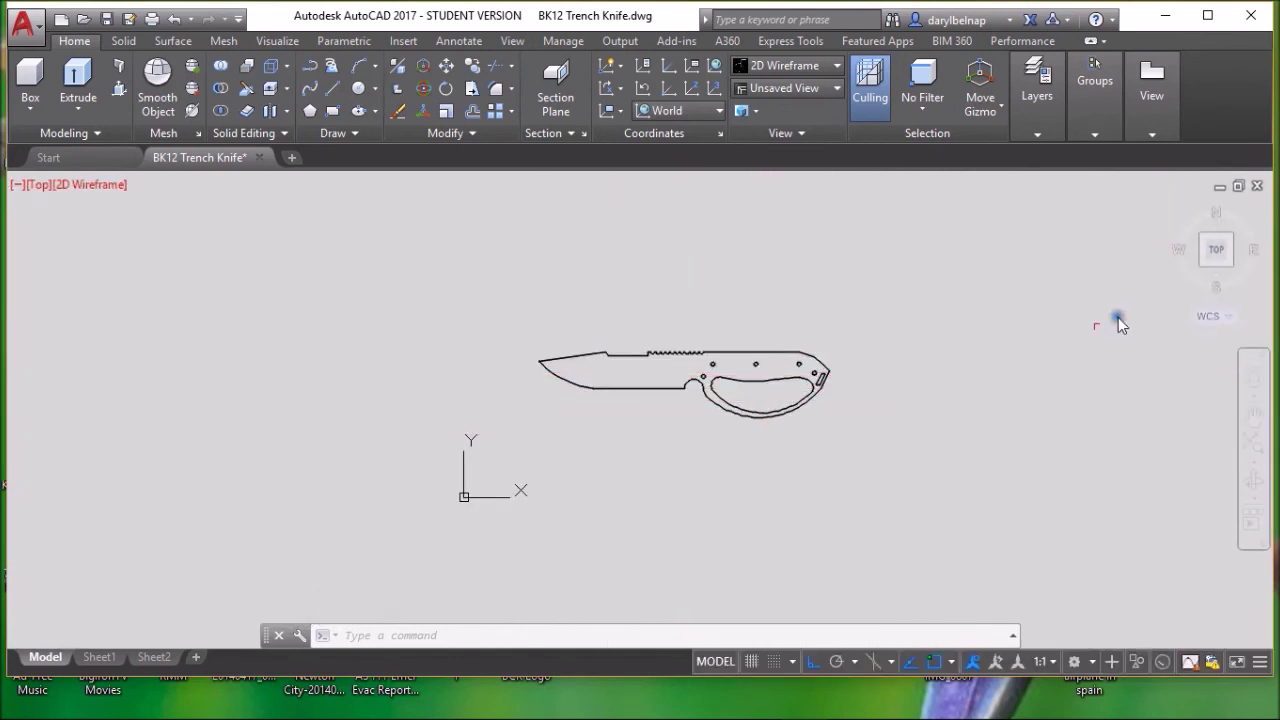
Inspect the knife from an isometric ViewCube corner, then return to the Top view.
click(1173, 208)
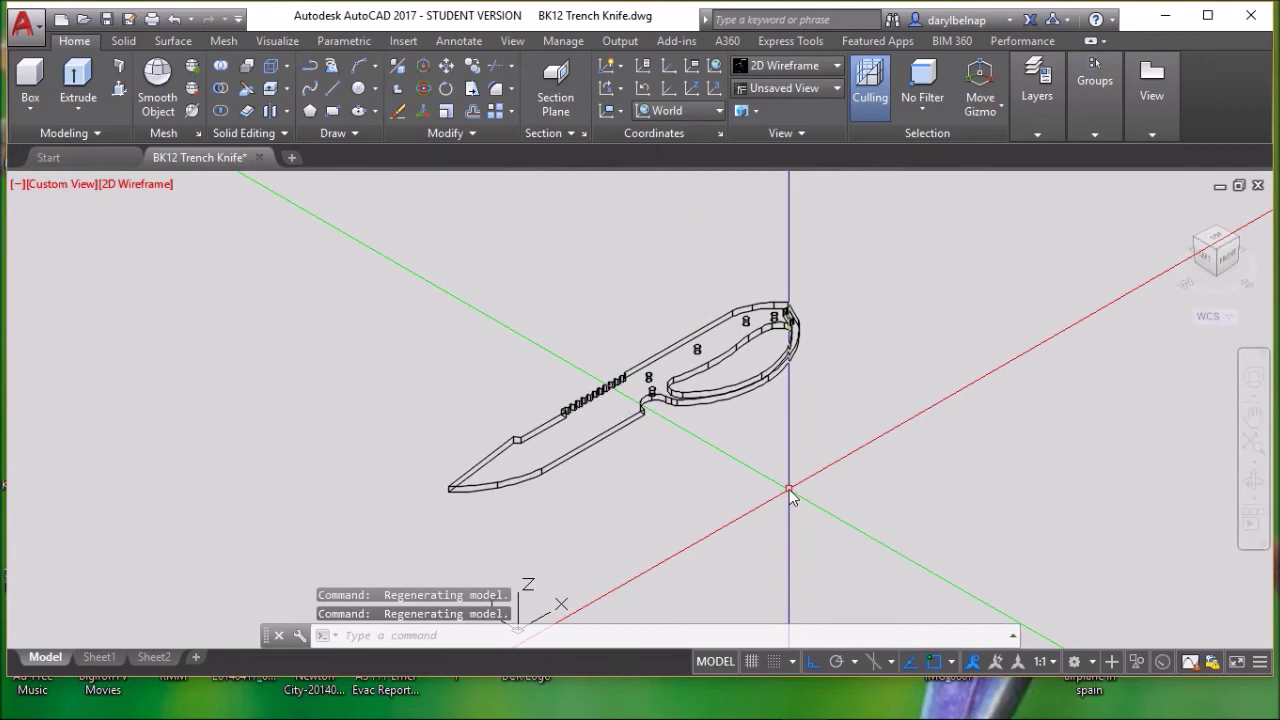
scroll(789, 489, up, 5)
scroll(863, 449, down, 2)
middle_drag(863, 449, 968, 485)
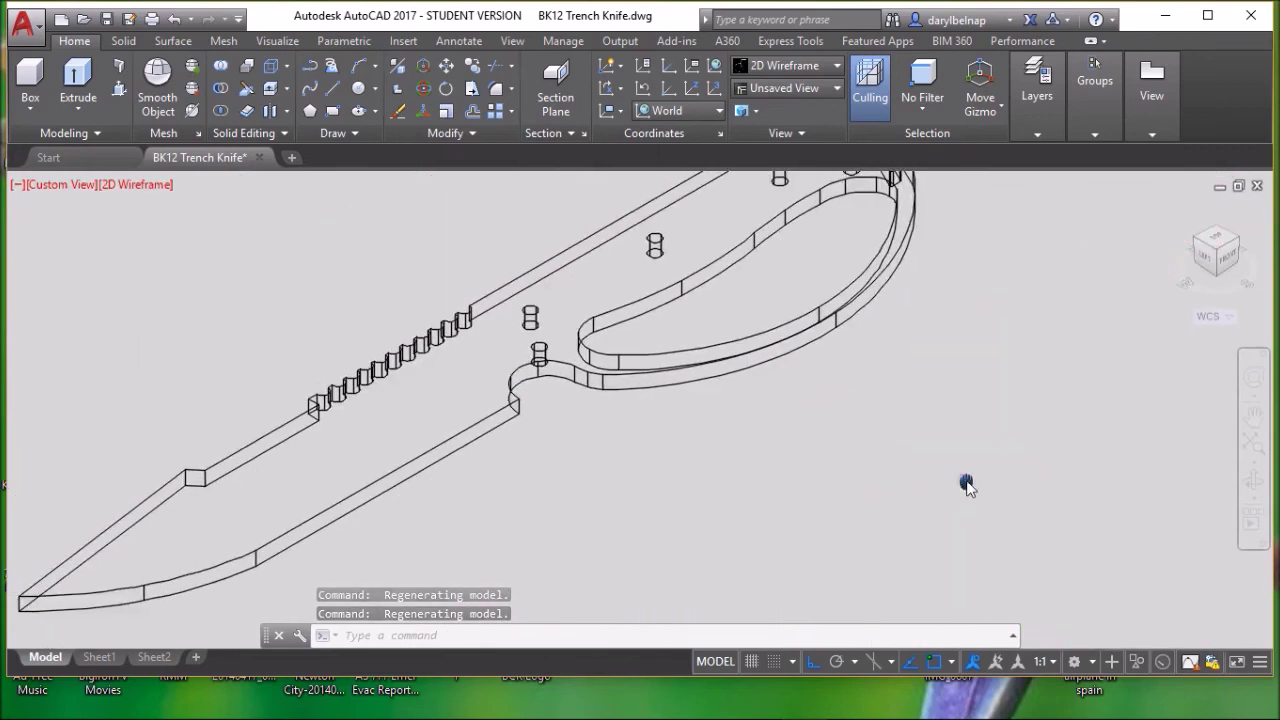
scroll(986, 375, down, 3)
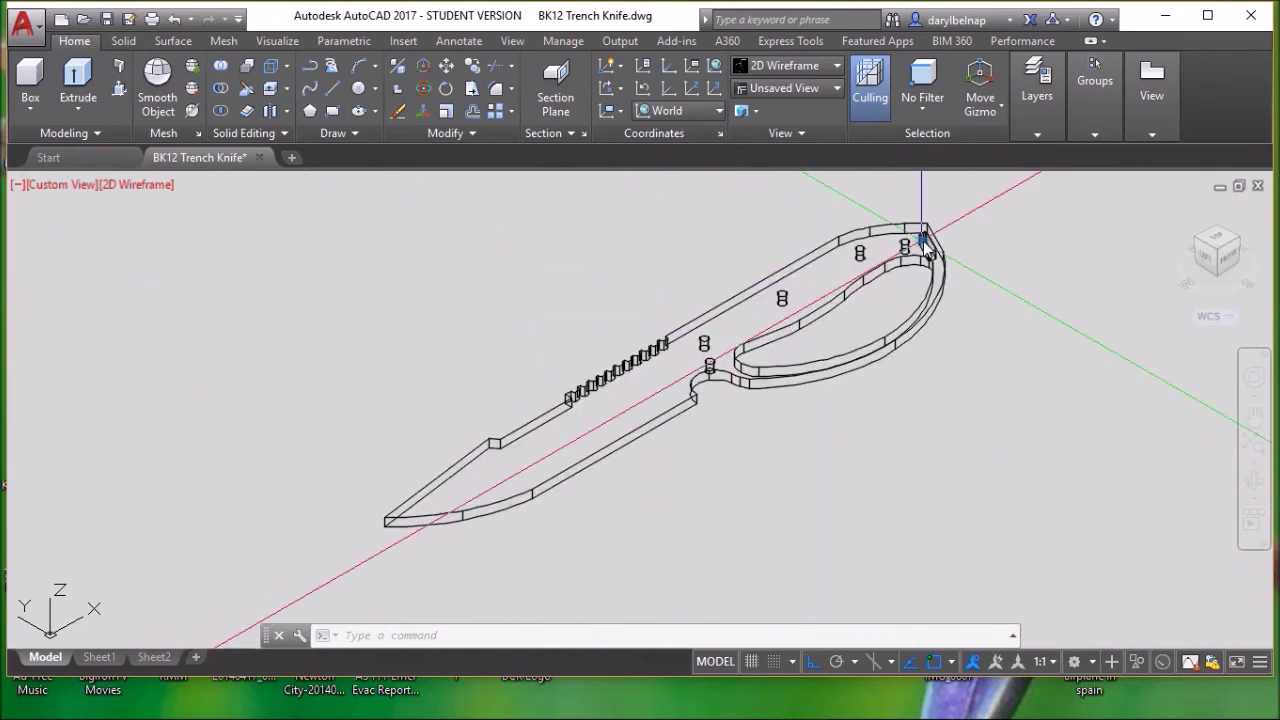
scroll(946, 409, up, 3)
scroll(870, 442, up, 2)
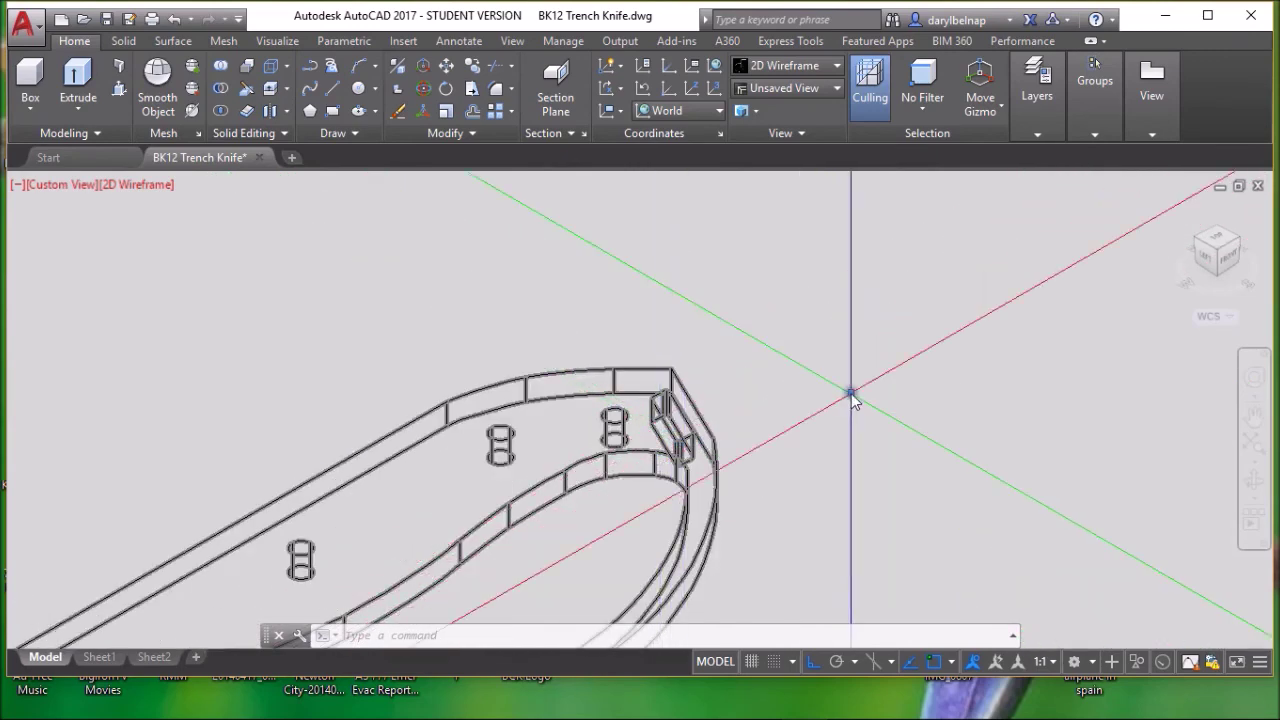
scroll(851, 394, down, 5)
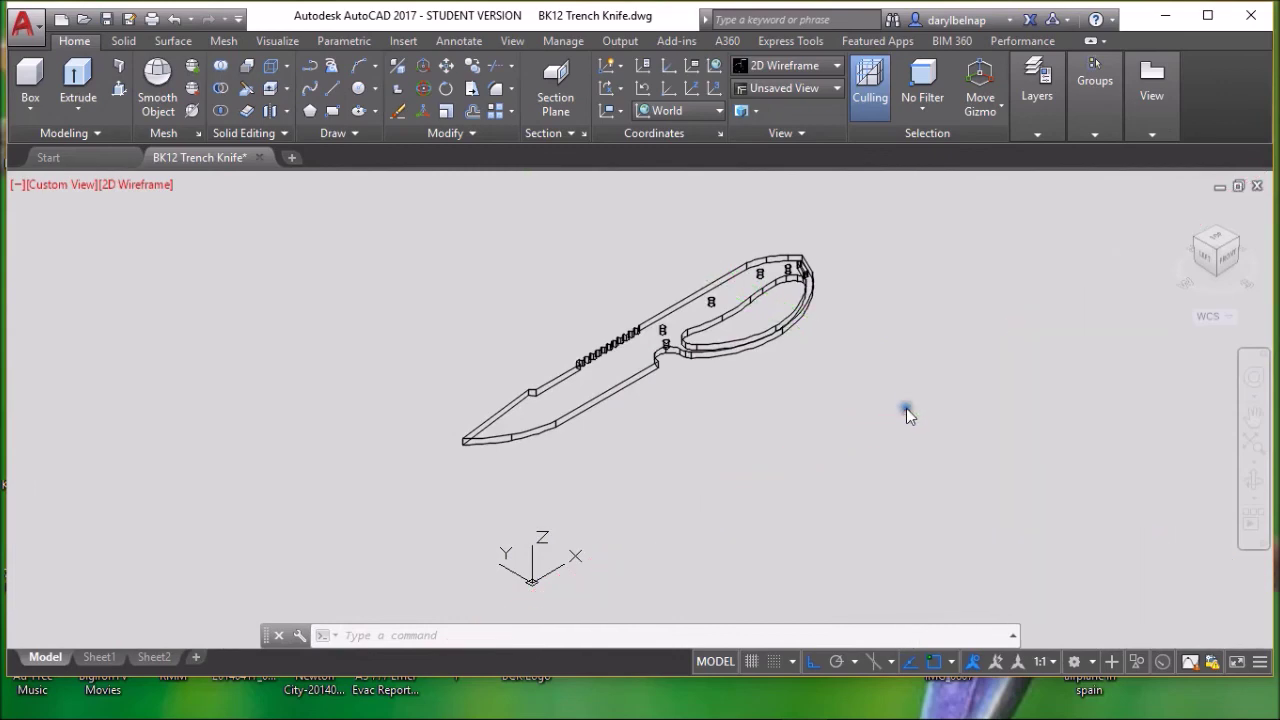
middle_drag(880, 429, 558, 323)
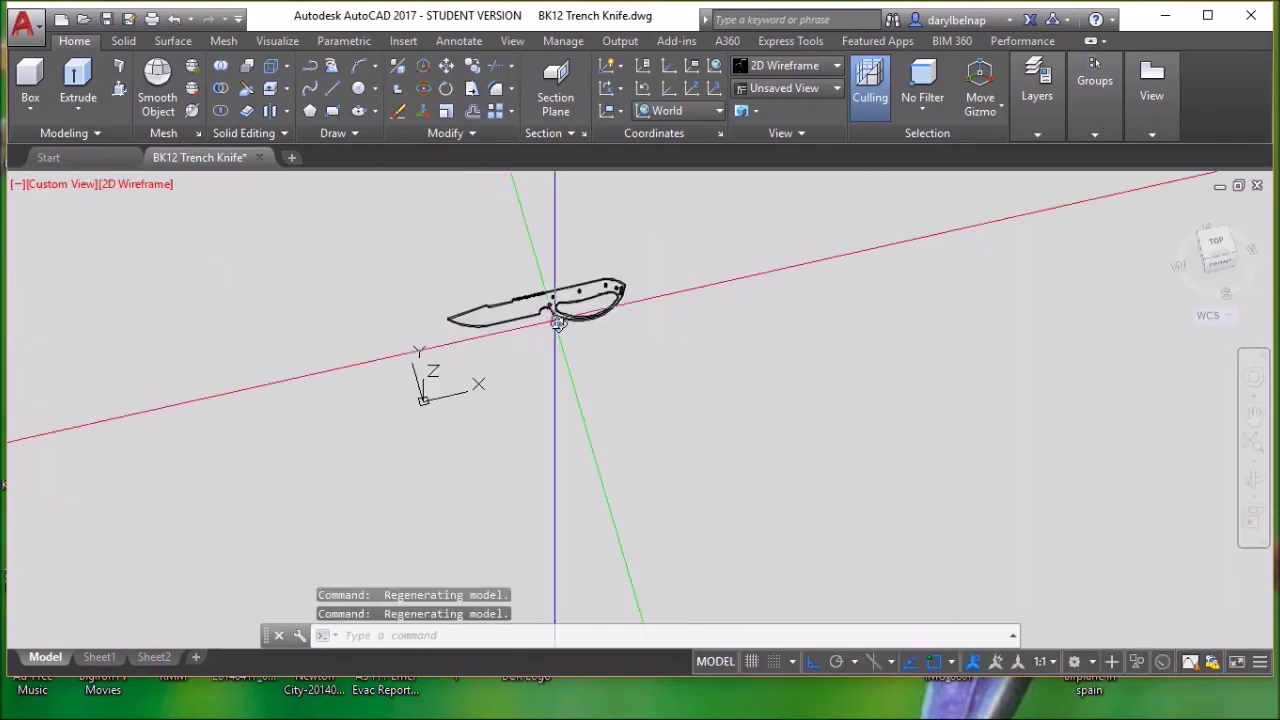
scroll(594, 446, up, 6)
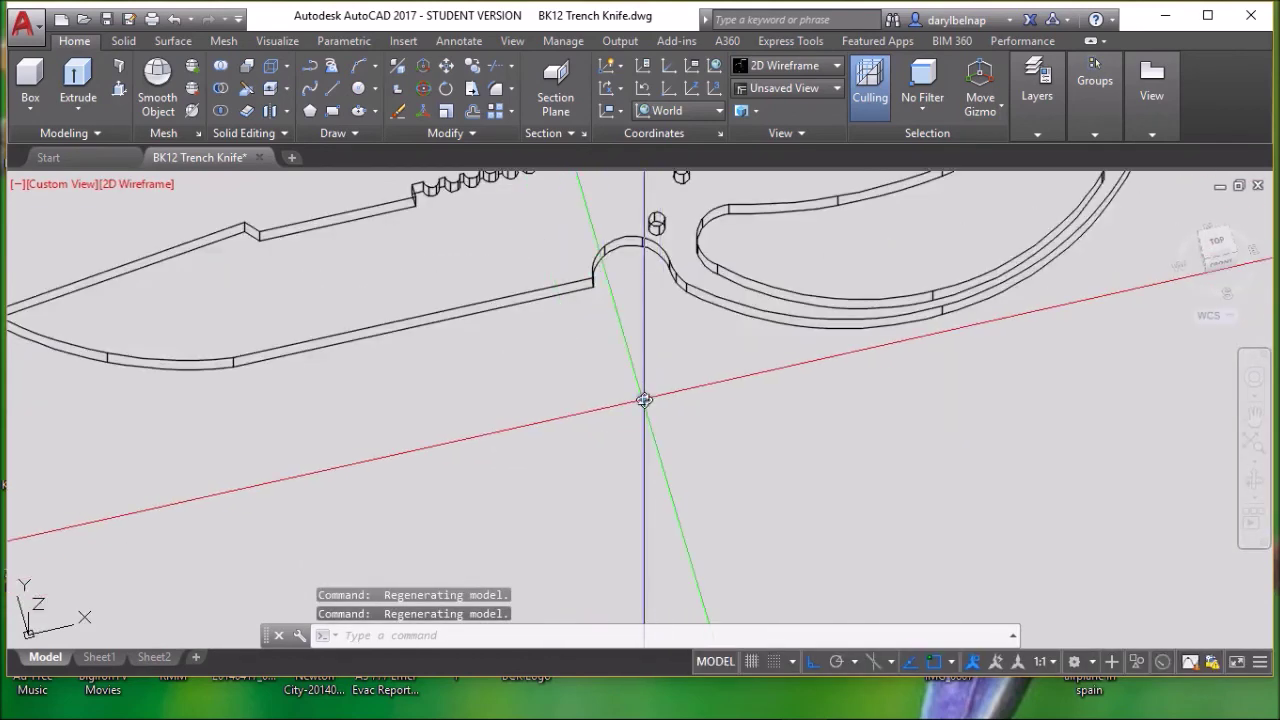
click(1216, 241)
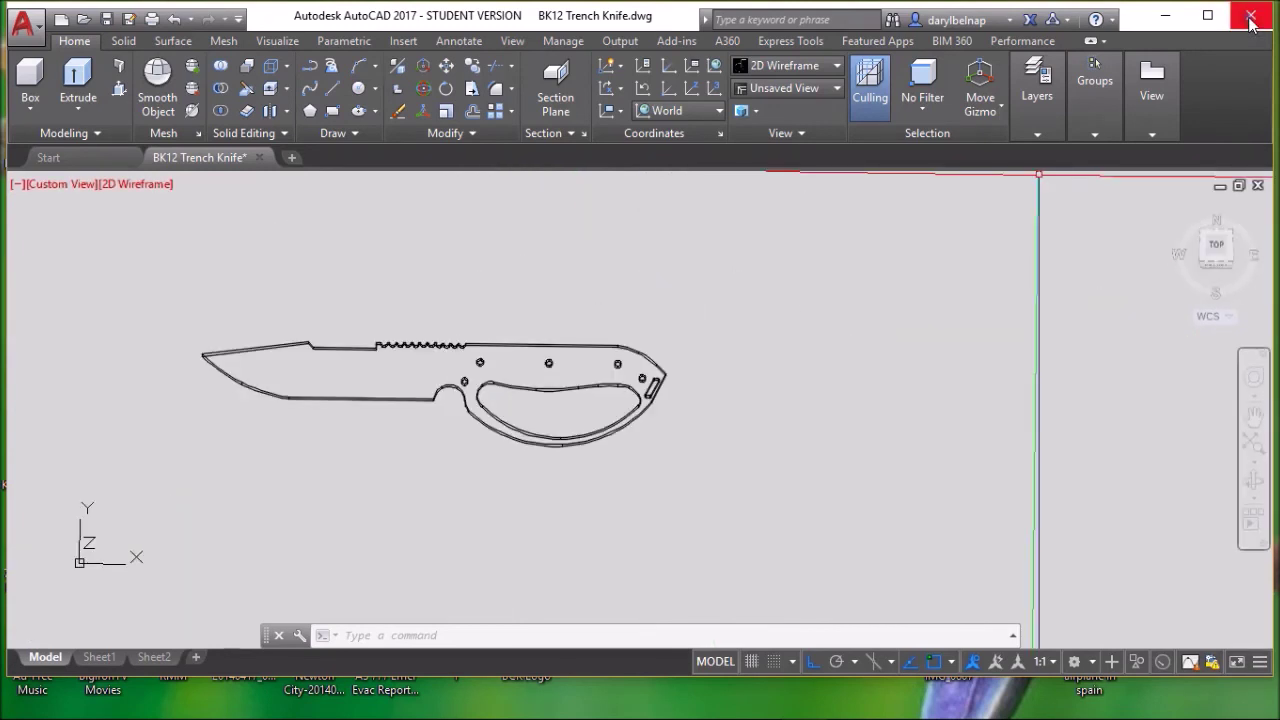